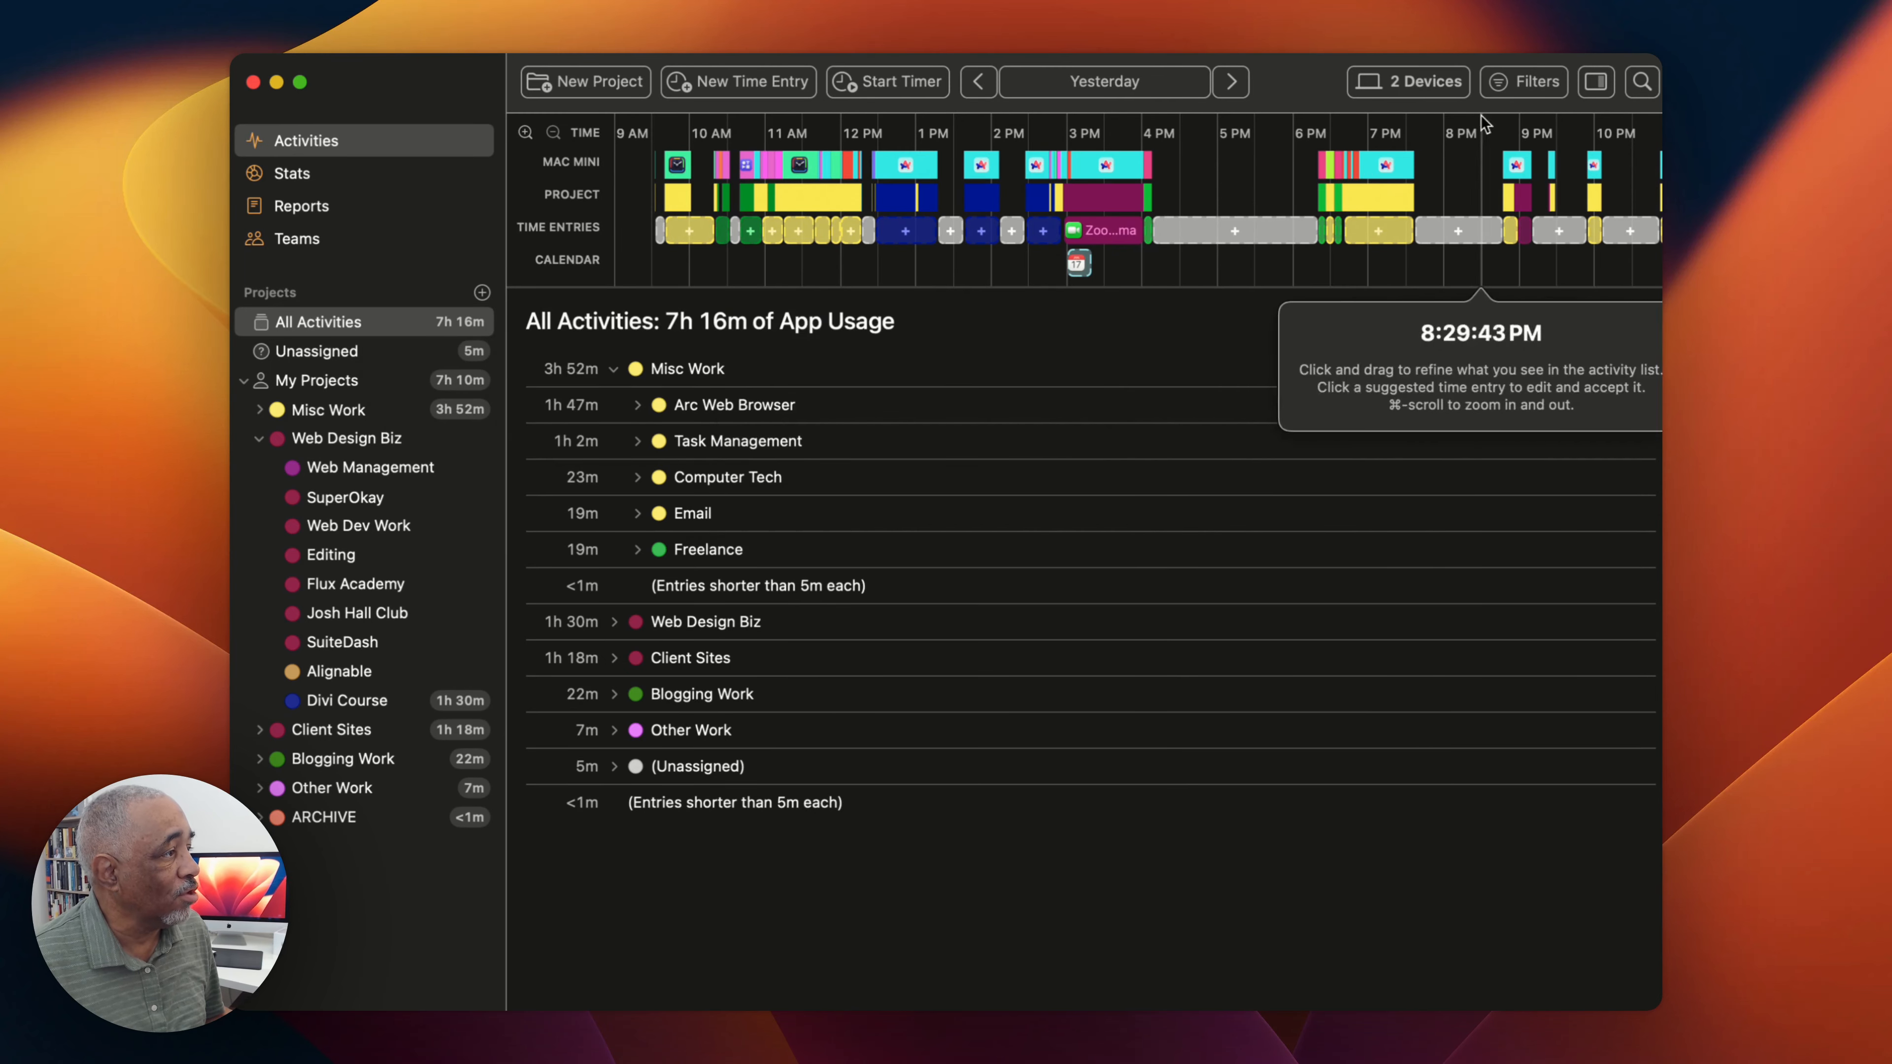
Step: Preview the vertical timeline layout beside the activity list and return to the horizontal layout
left_click(1595, 84)
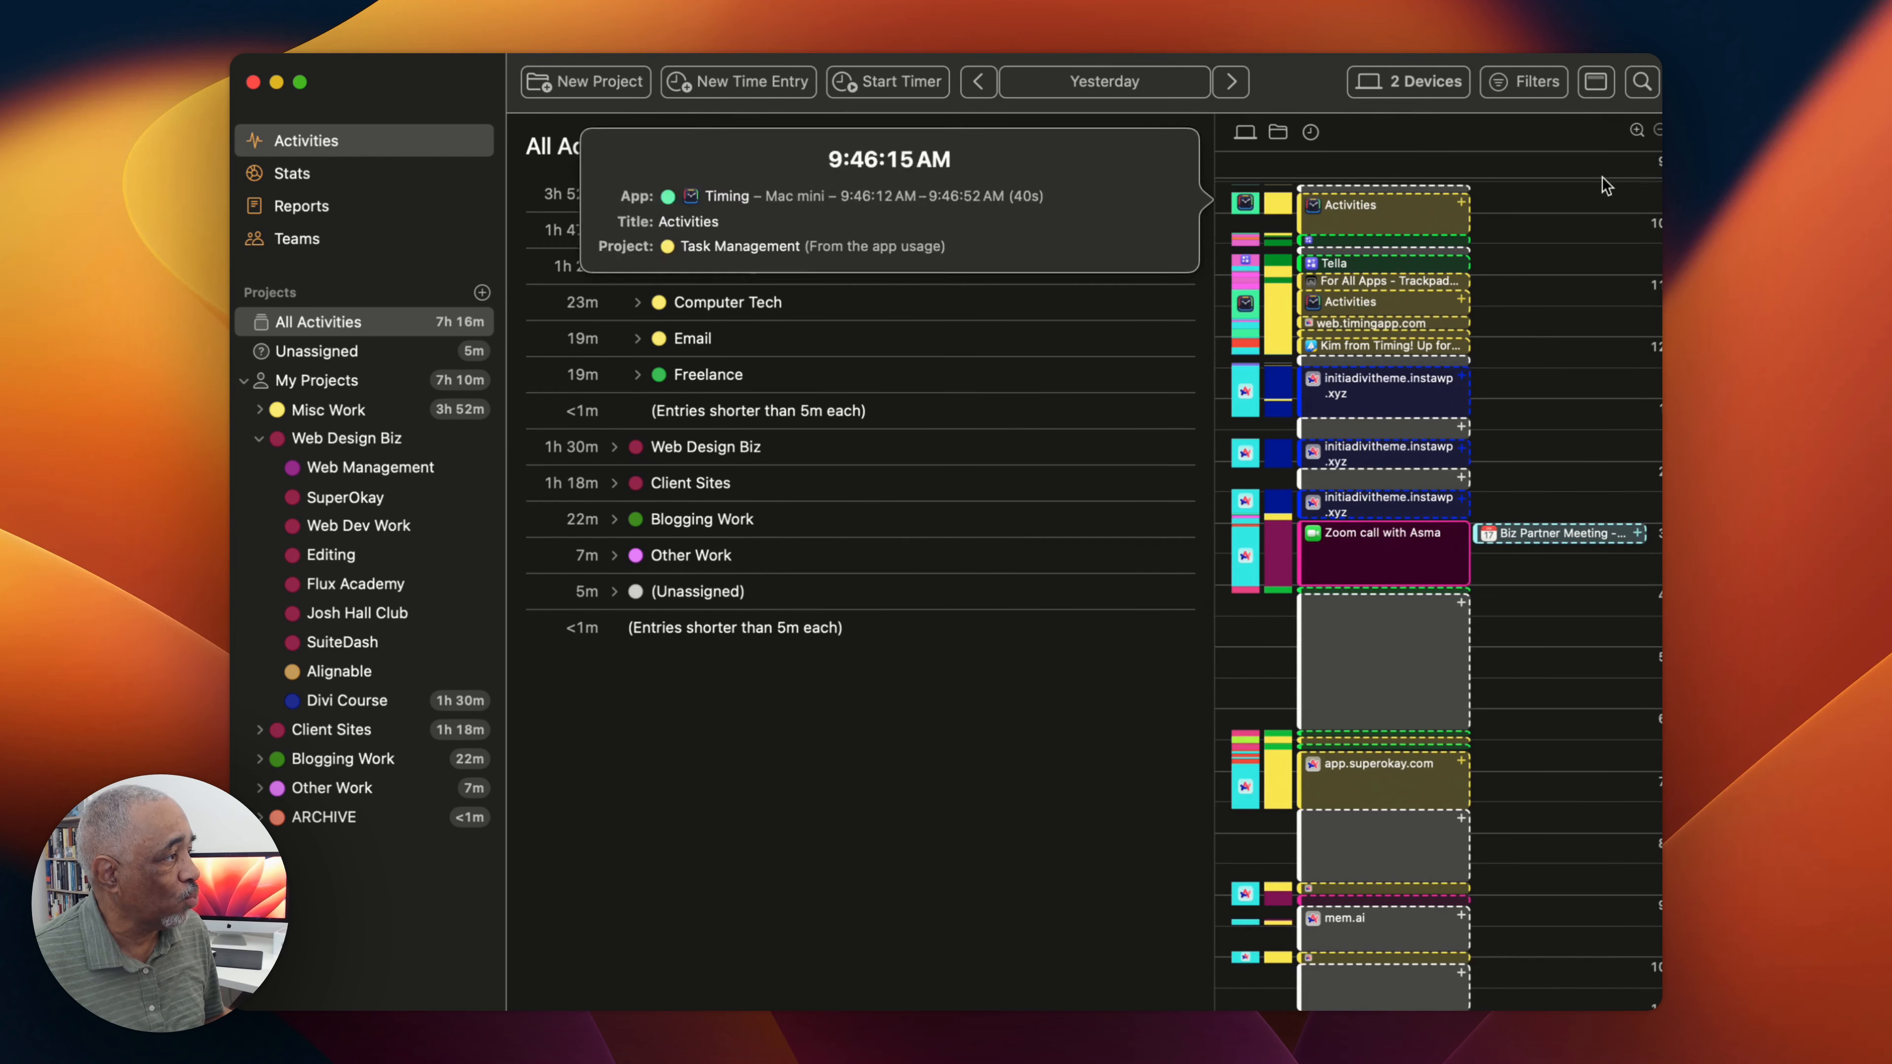
left_click(1595, 84)
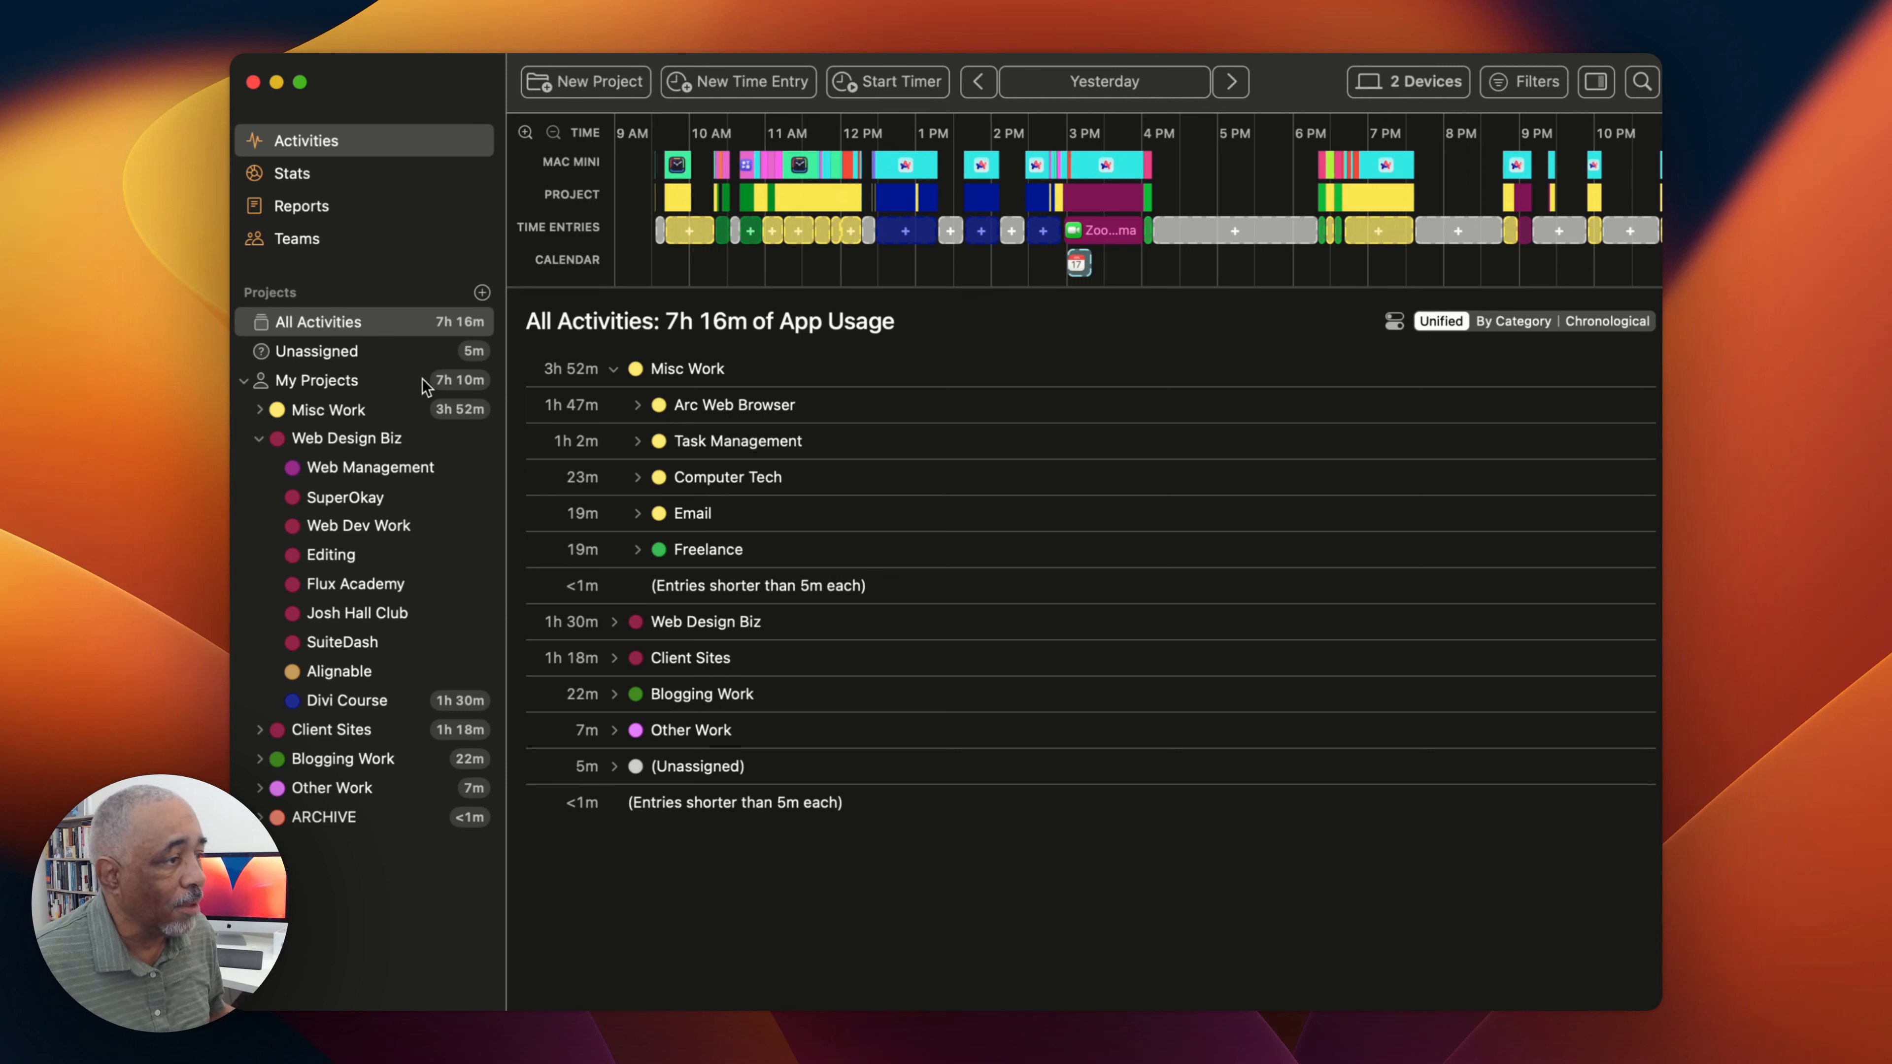
Step: Expand the Misc Work project to look through its sub-projects, and collapse it again
left_click(259, 410)
scroll(372, 446, "down", 5)
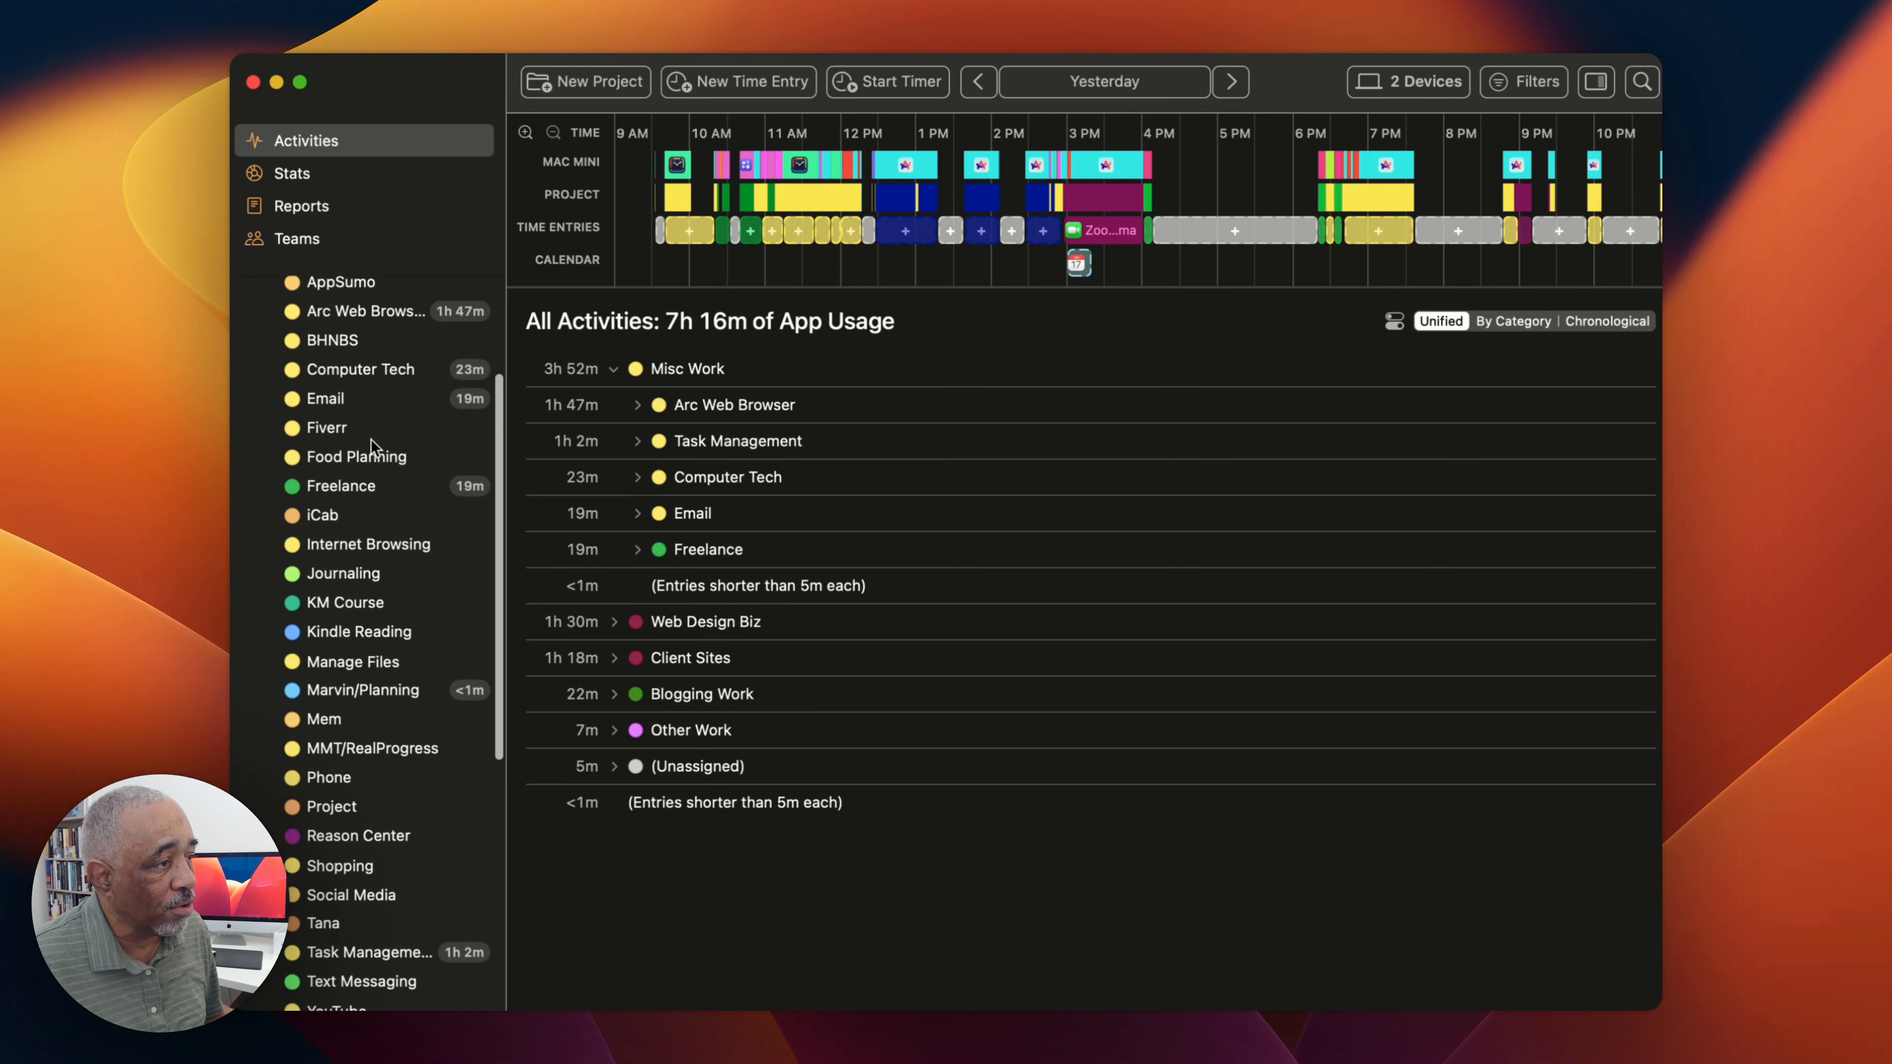
scroll(372, 445, "up", 4)
scroll(372, 446, "down", 4)
scroll(373, 446, "up", 2)
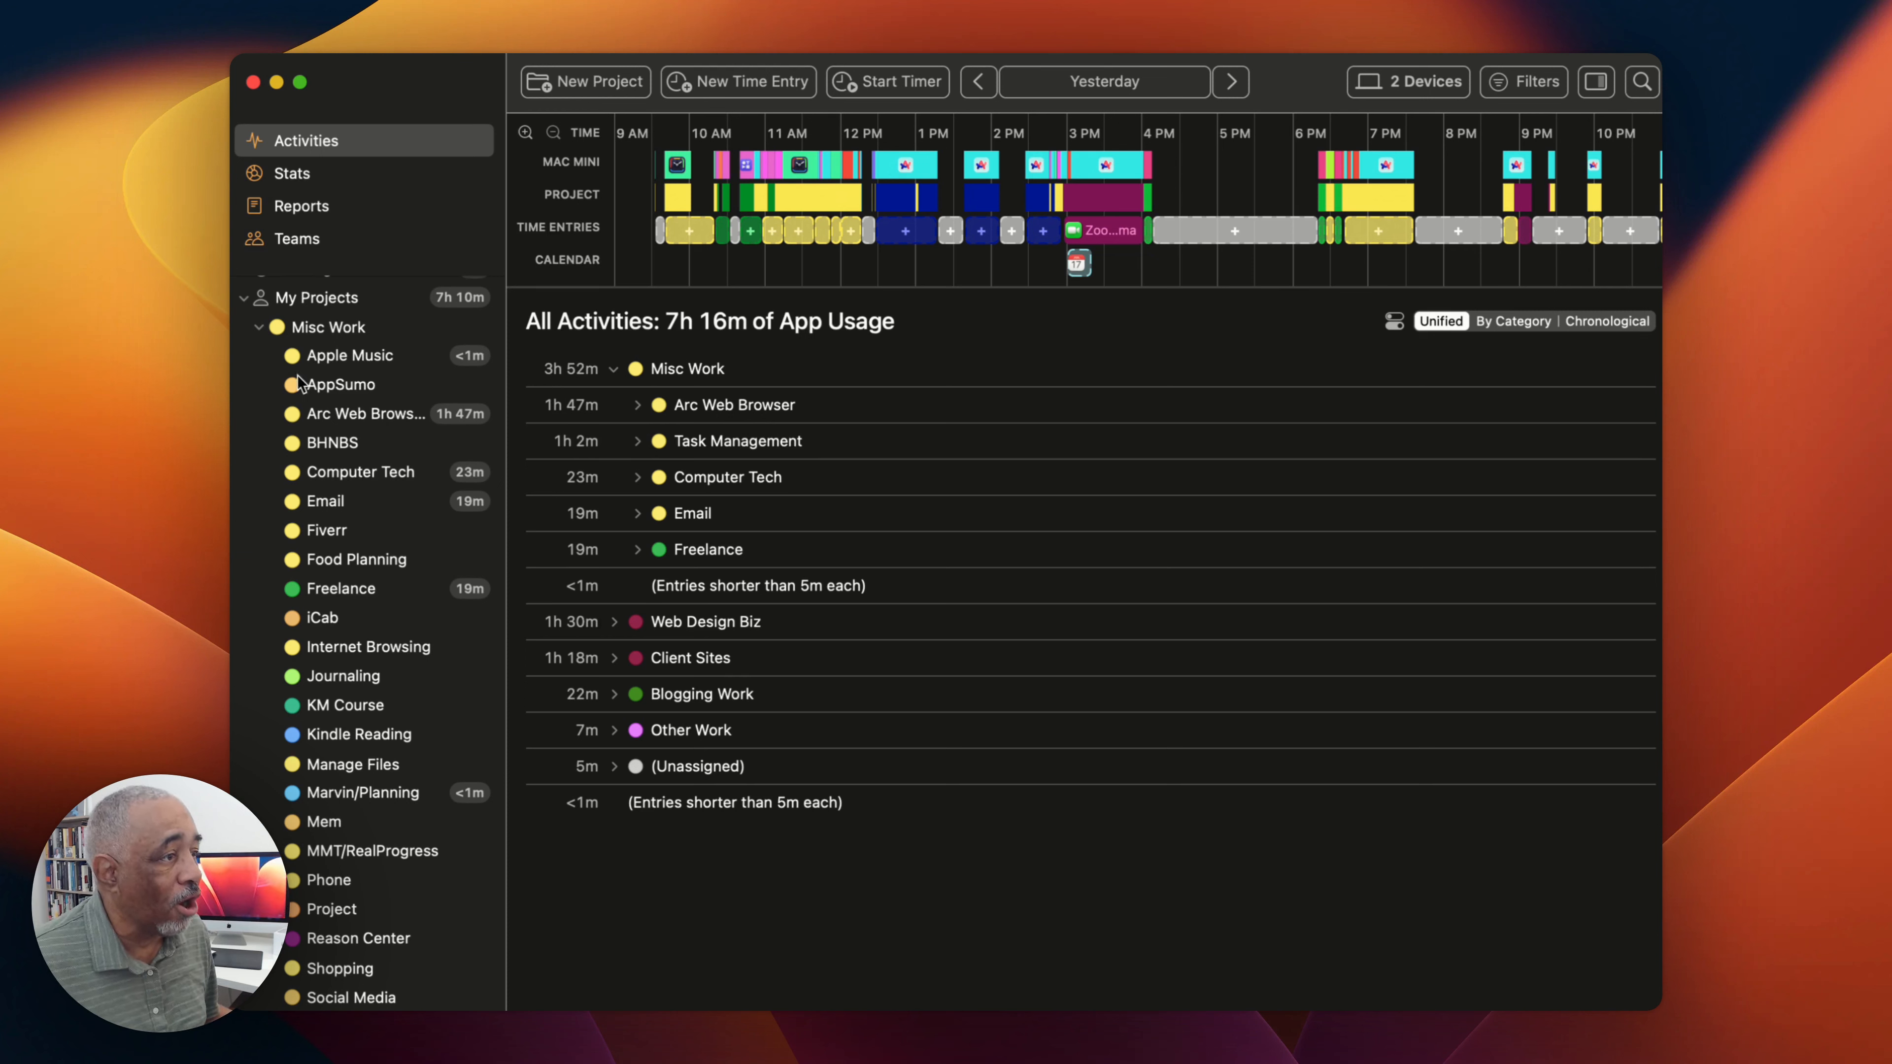
left_click(259, 328)
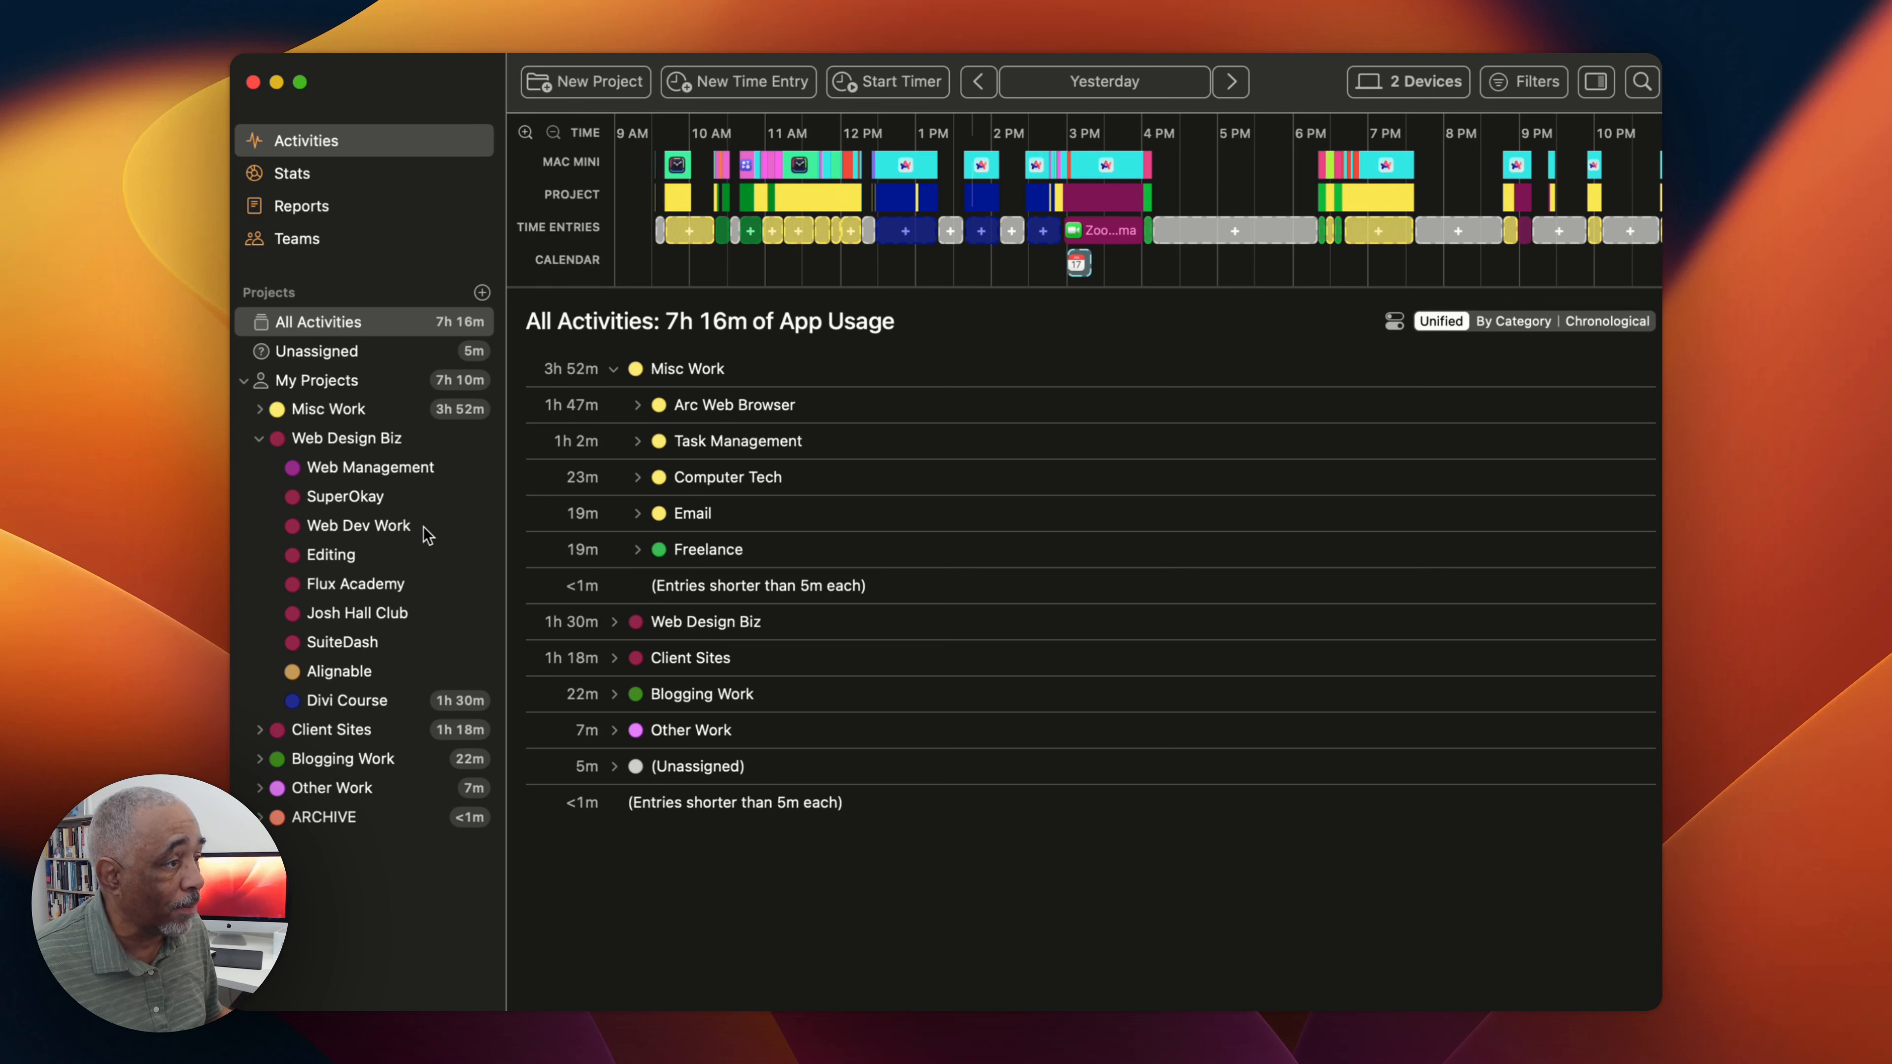
Step: Show yesterday's statistics for the Arc Web Browser sub-project under Misc Work
left_click(359, 172)
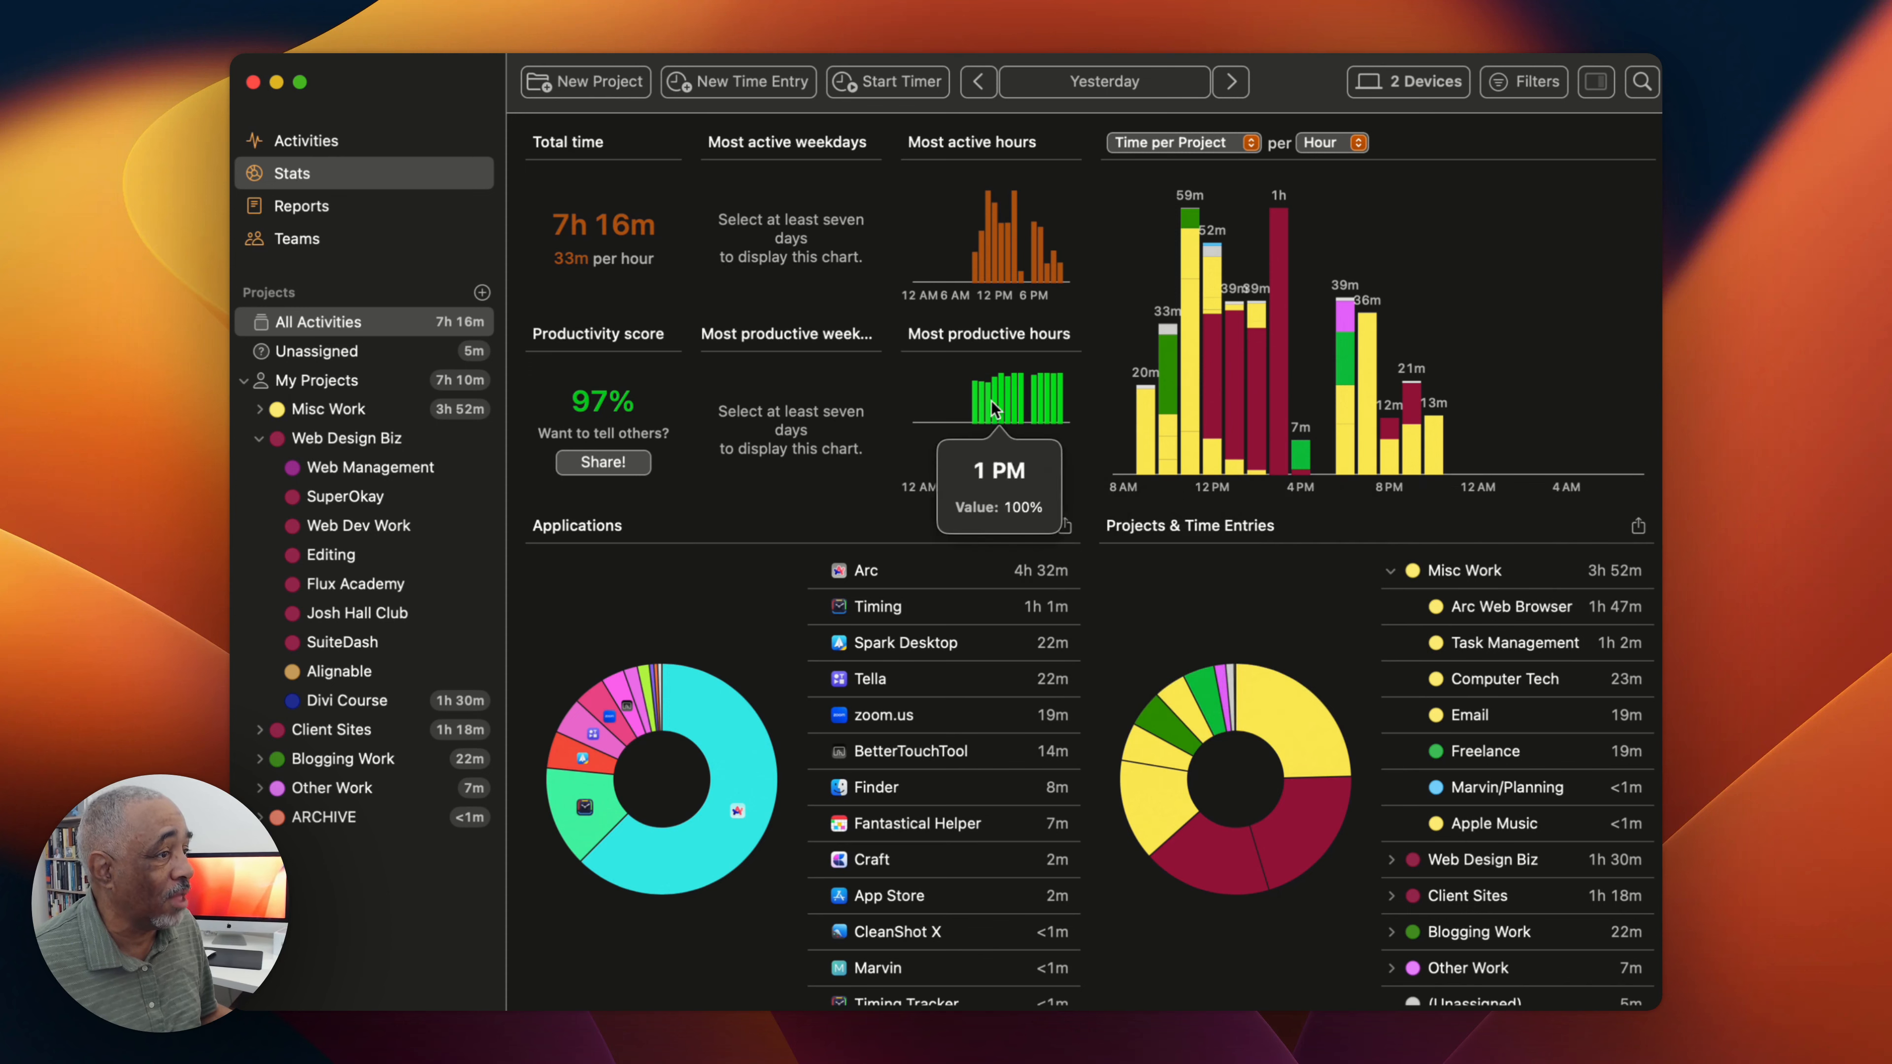
left_click(260, 410)
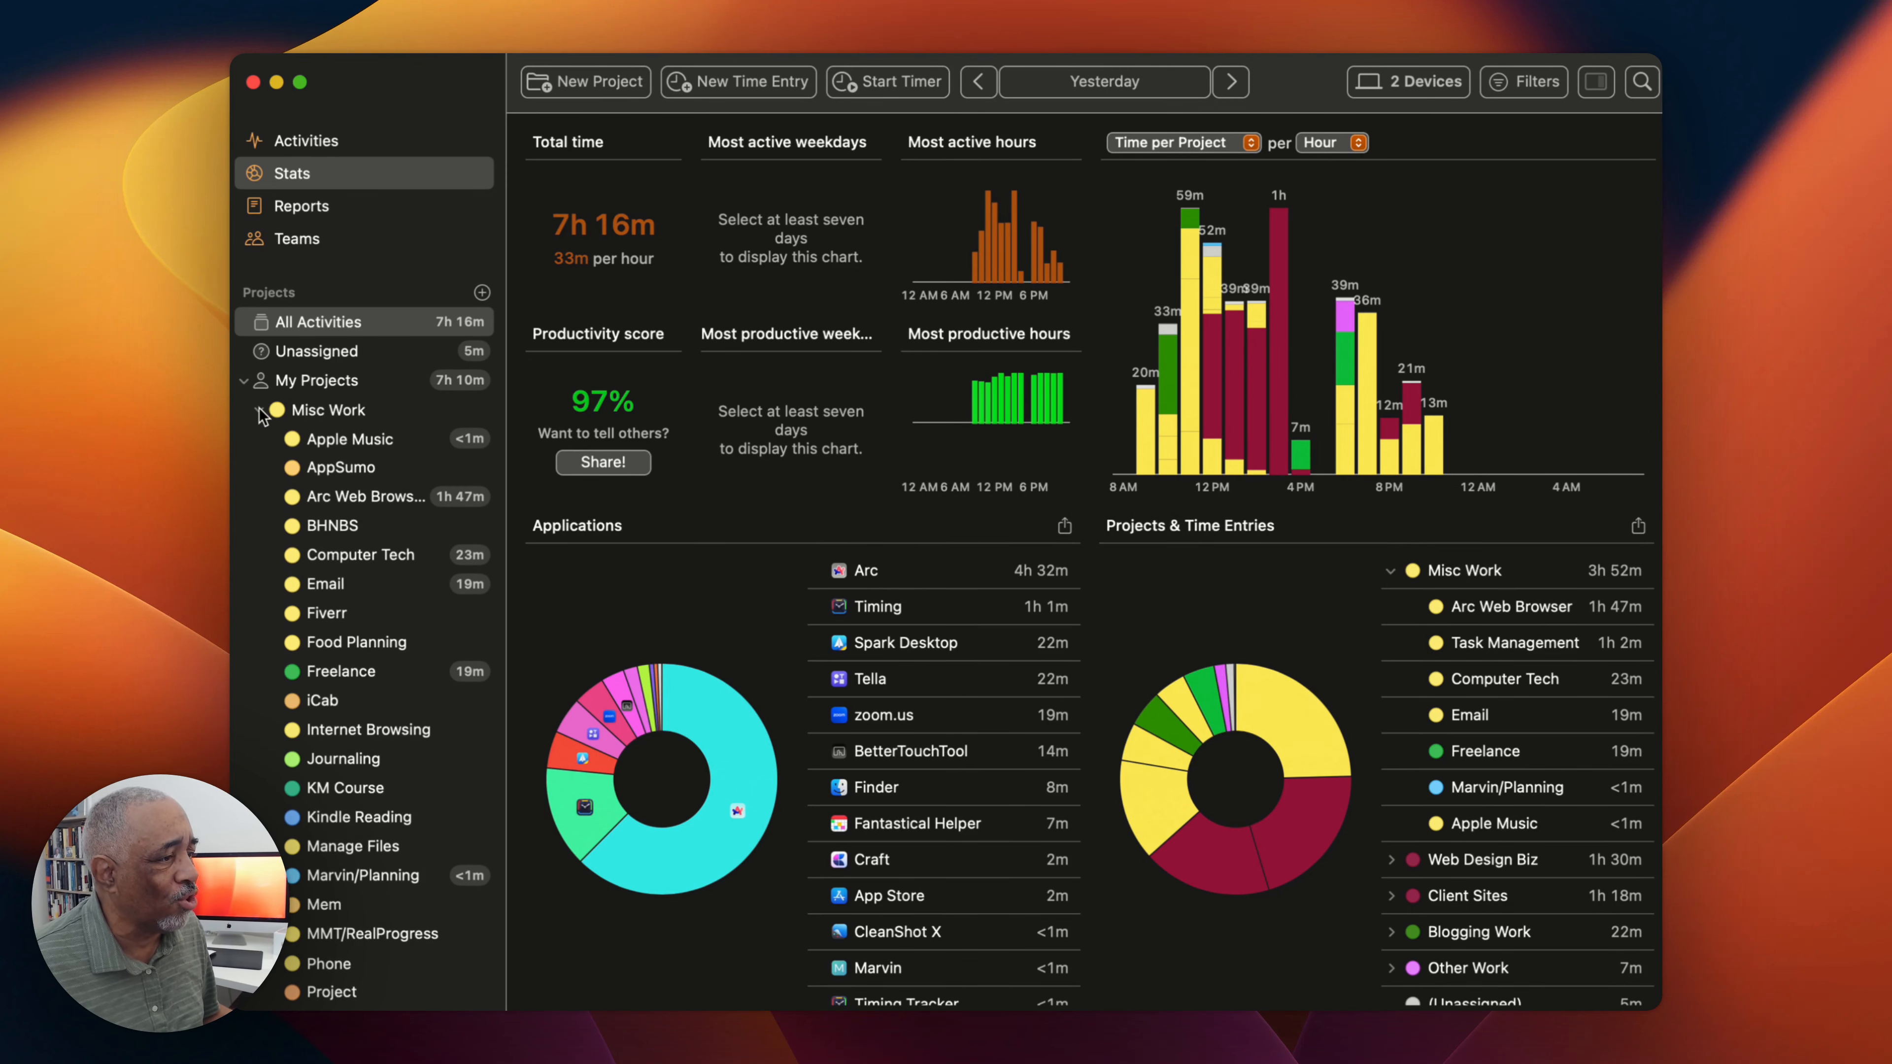
scroll(333, 468, "down", 2)
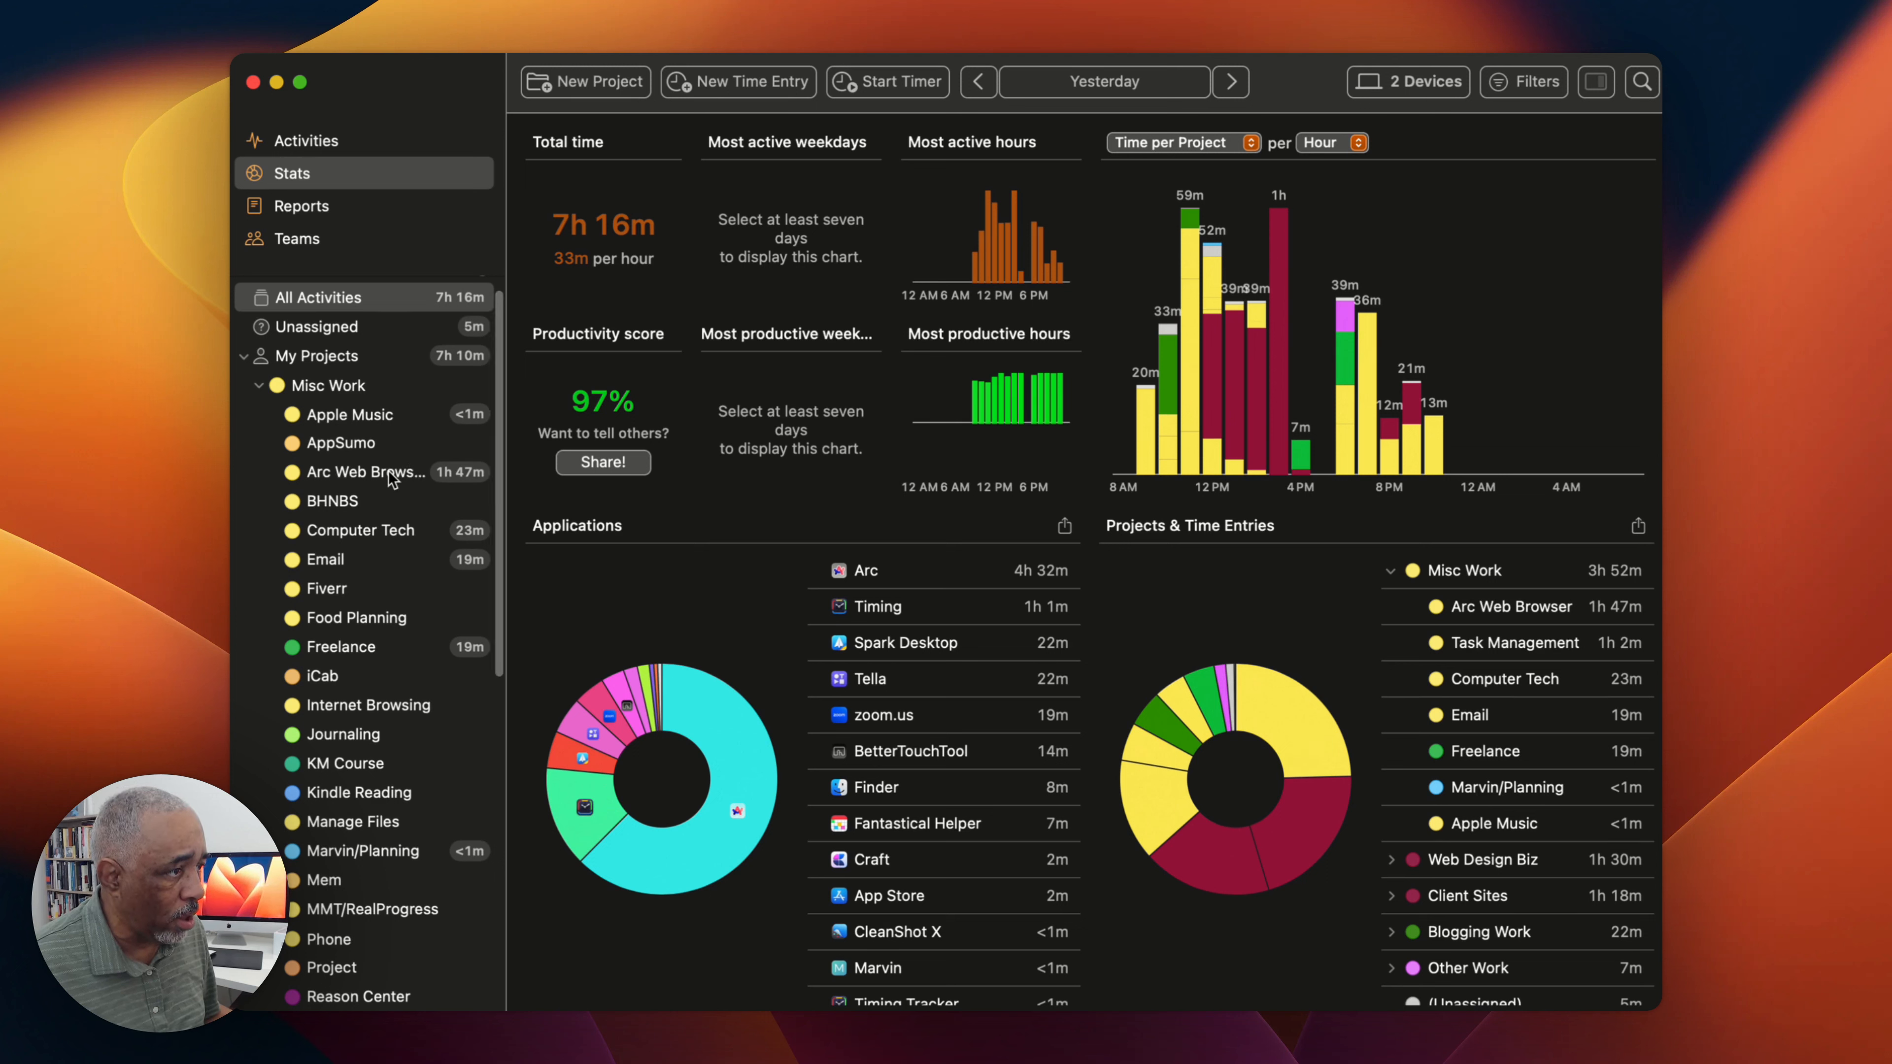
left_click(393, 479)
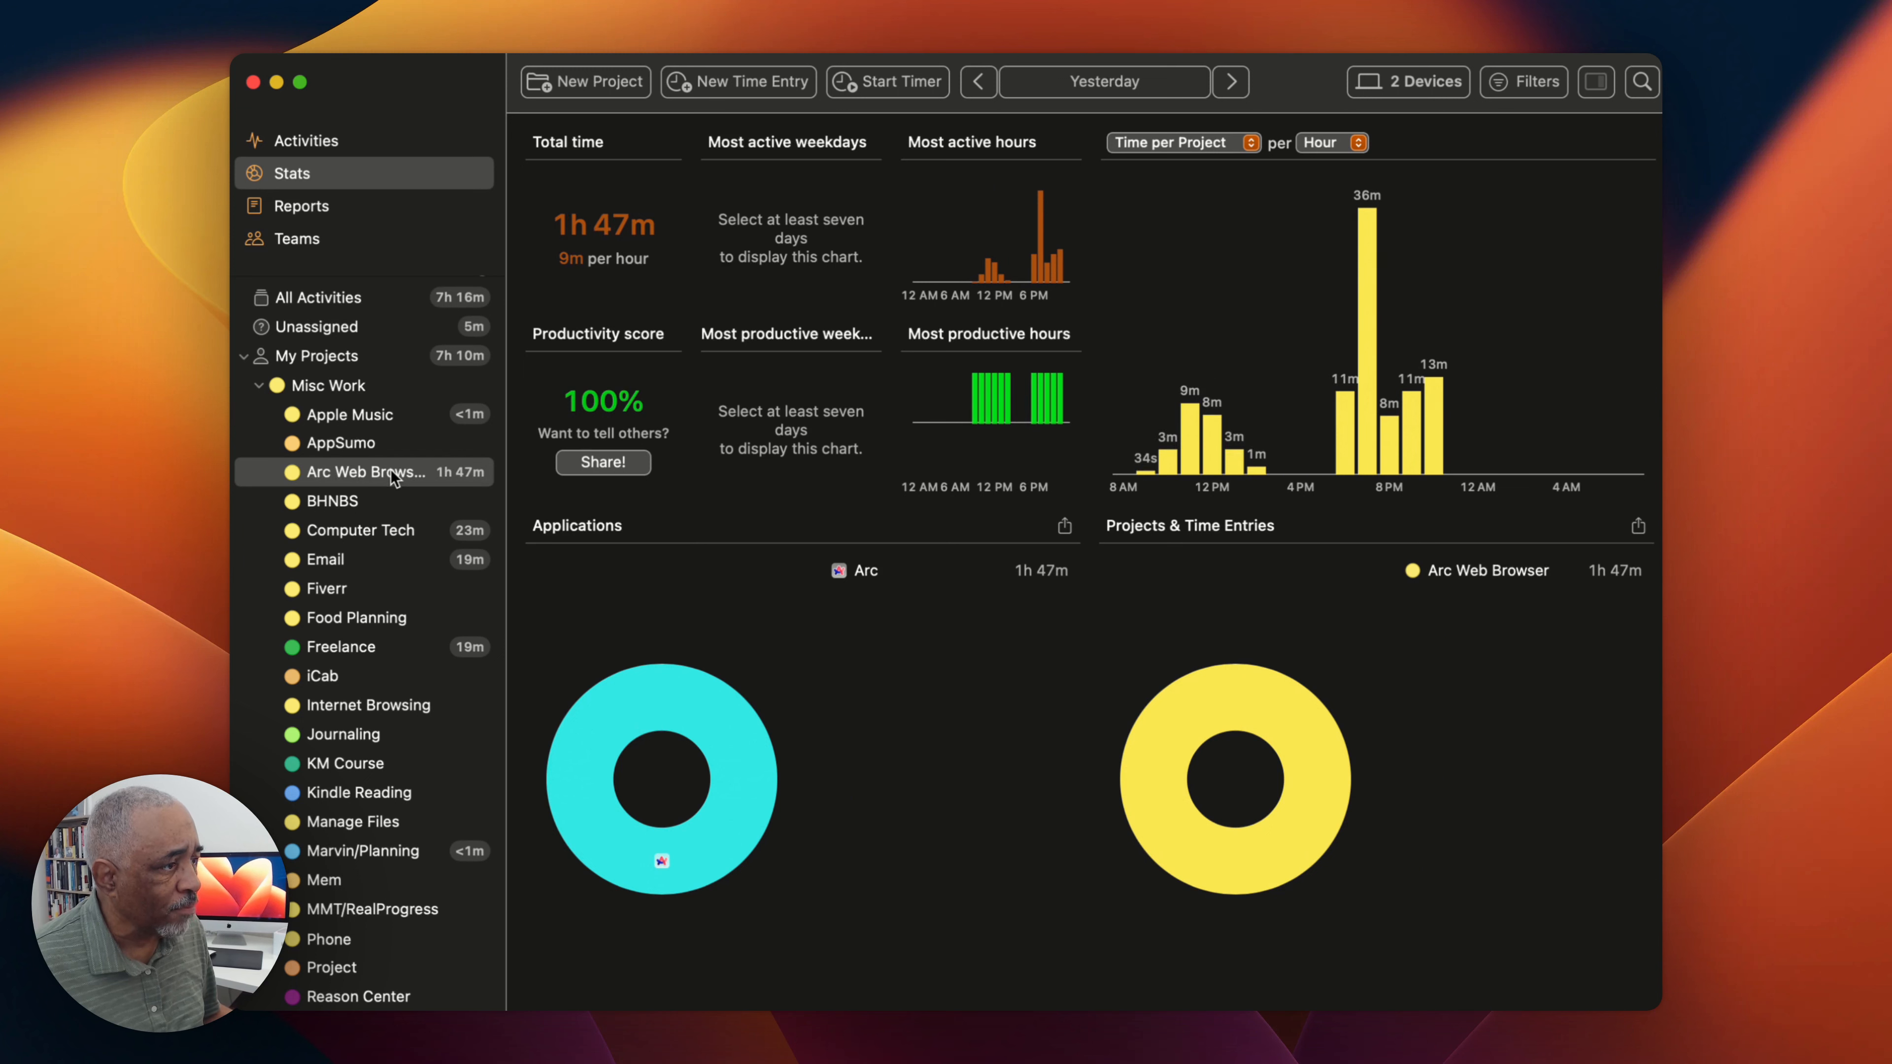
Step: Try a light green color with the rating at Productive in the Arc Web Browser project's settings
right_click(386, 478)
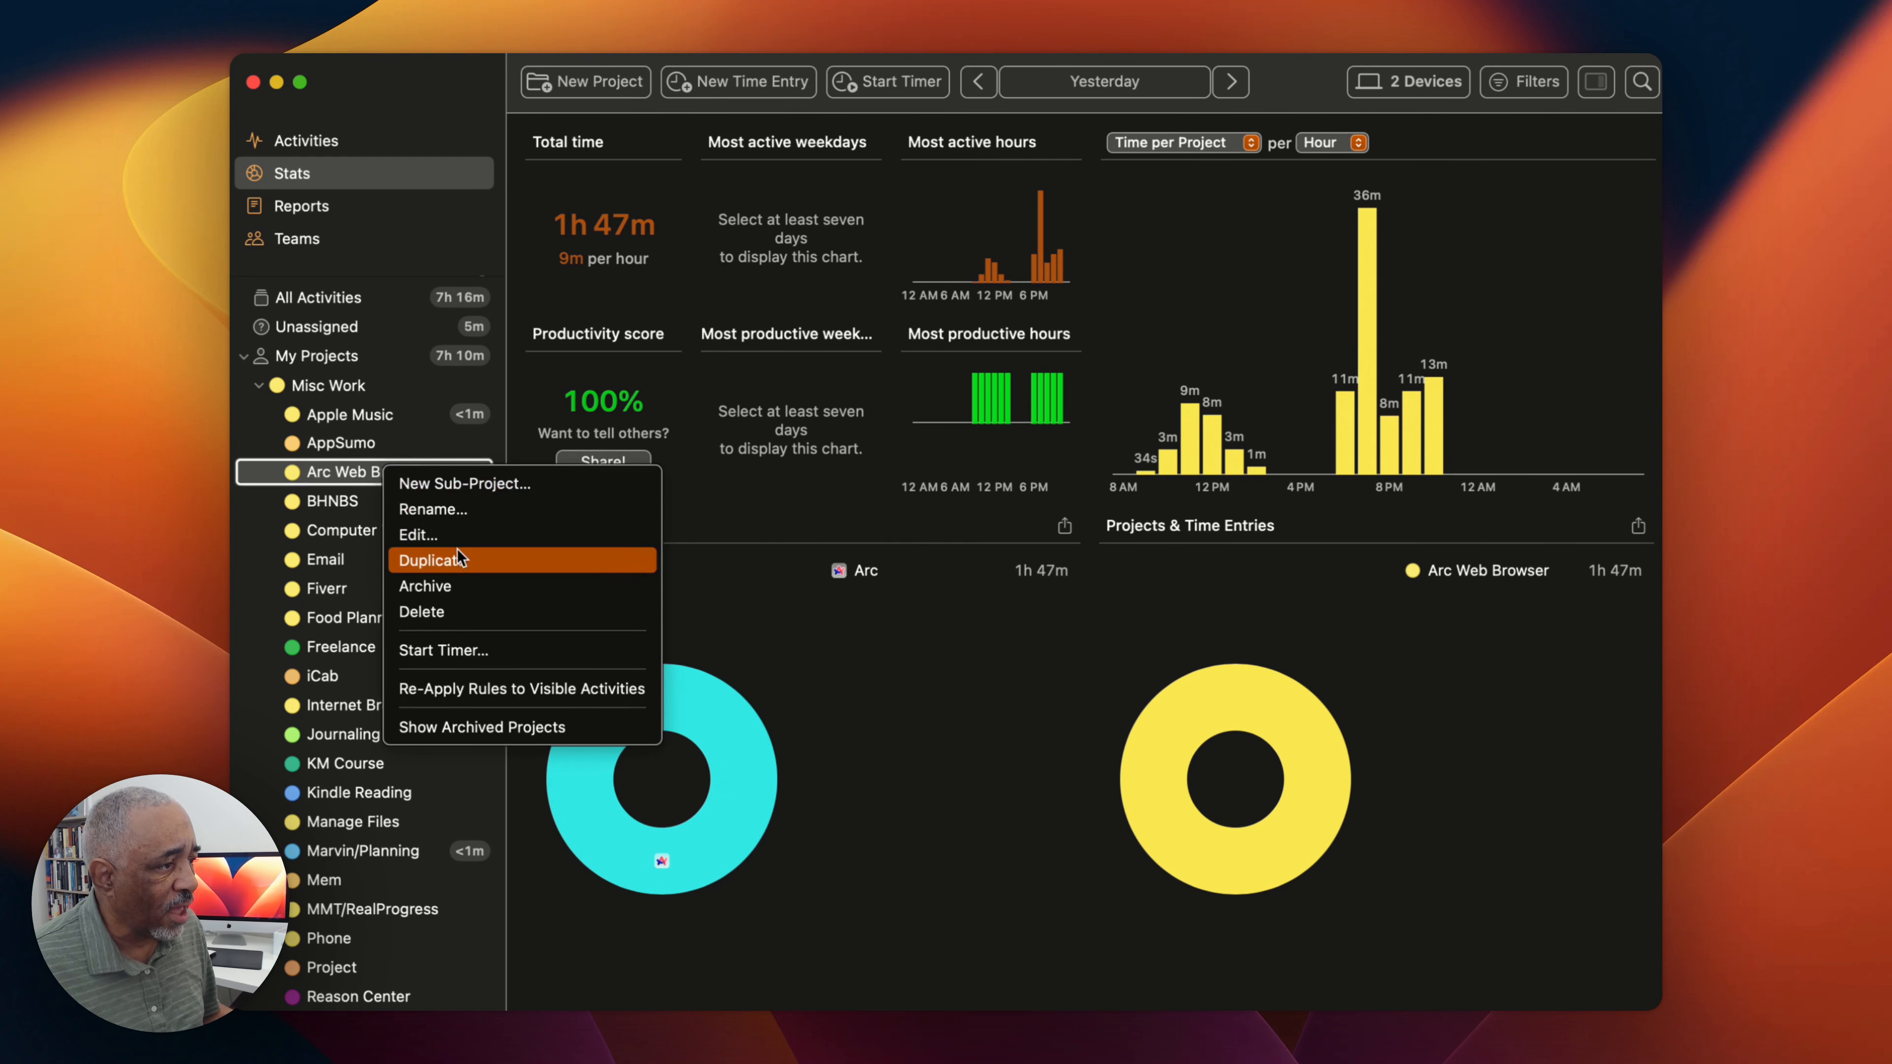
left_click(467, 537)
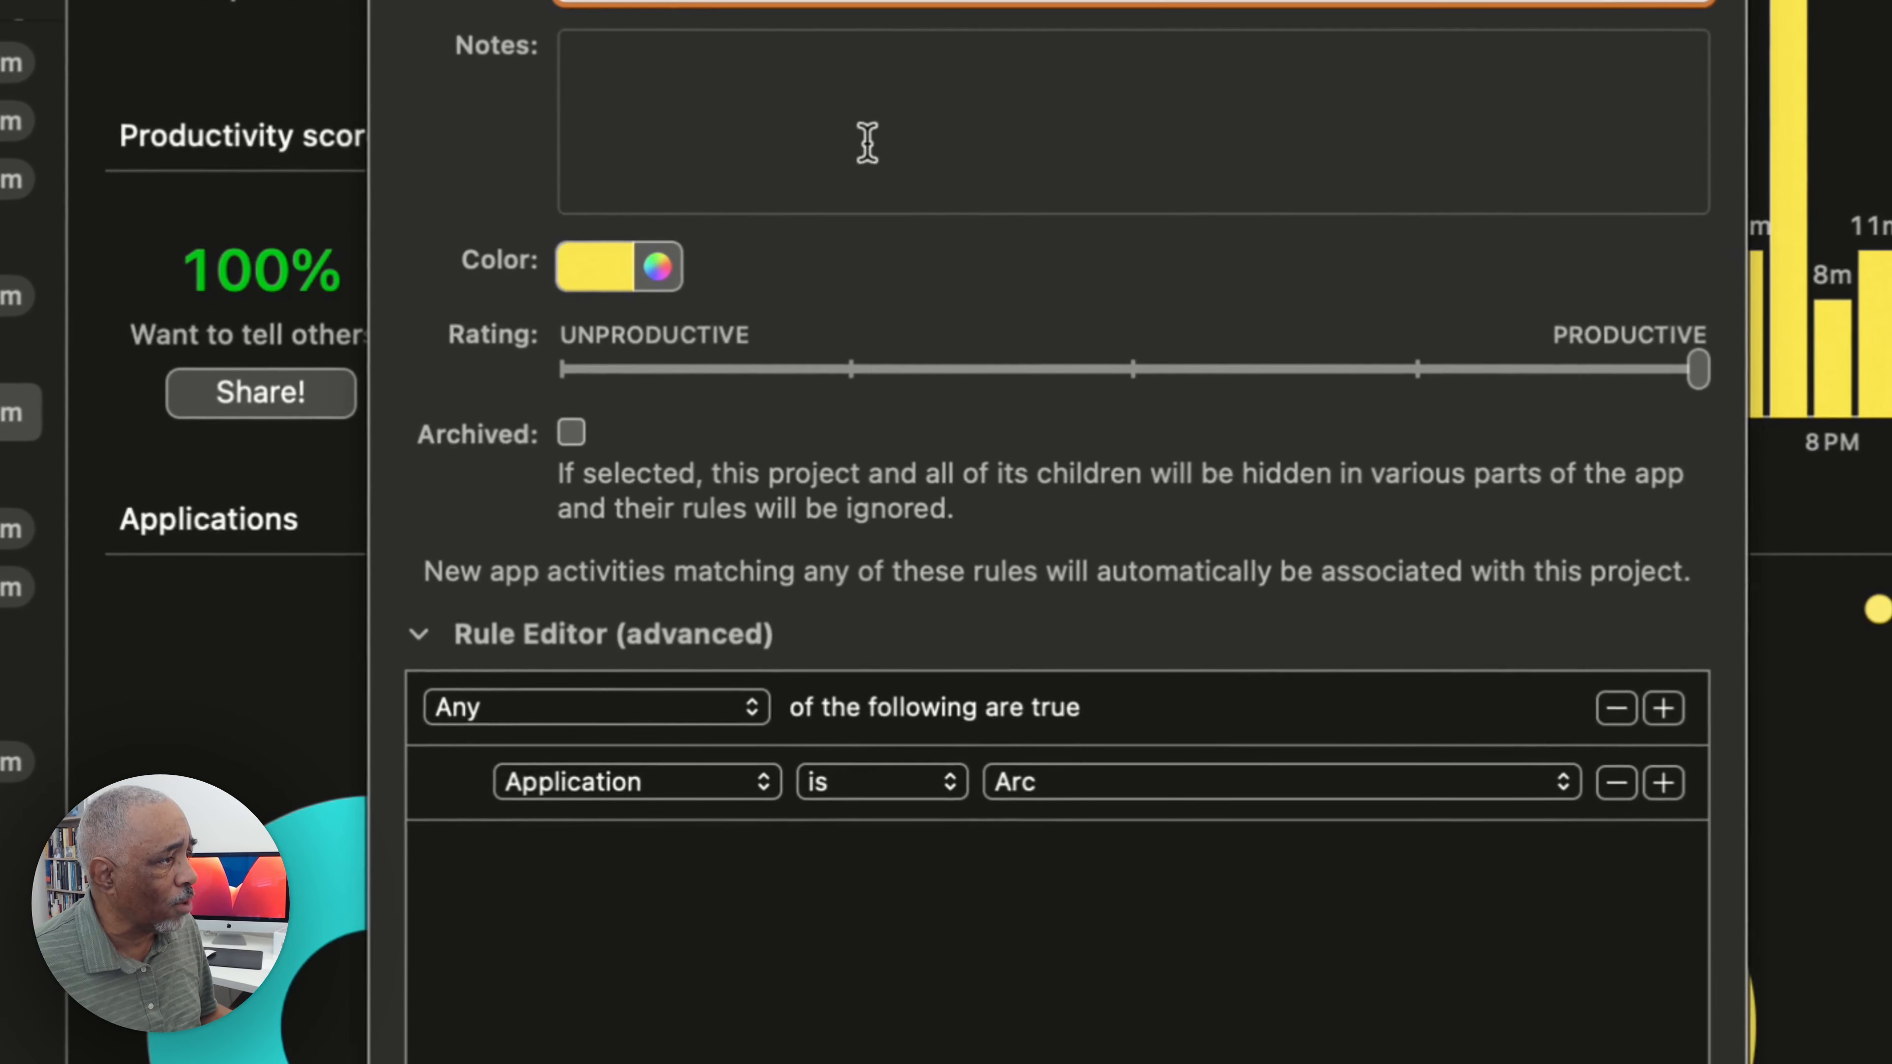
left_click(614, 277)
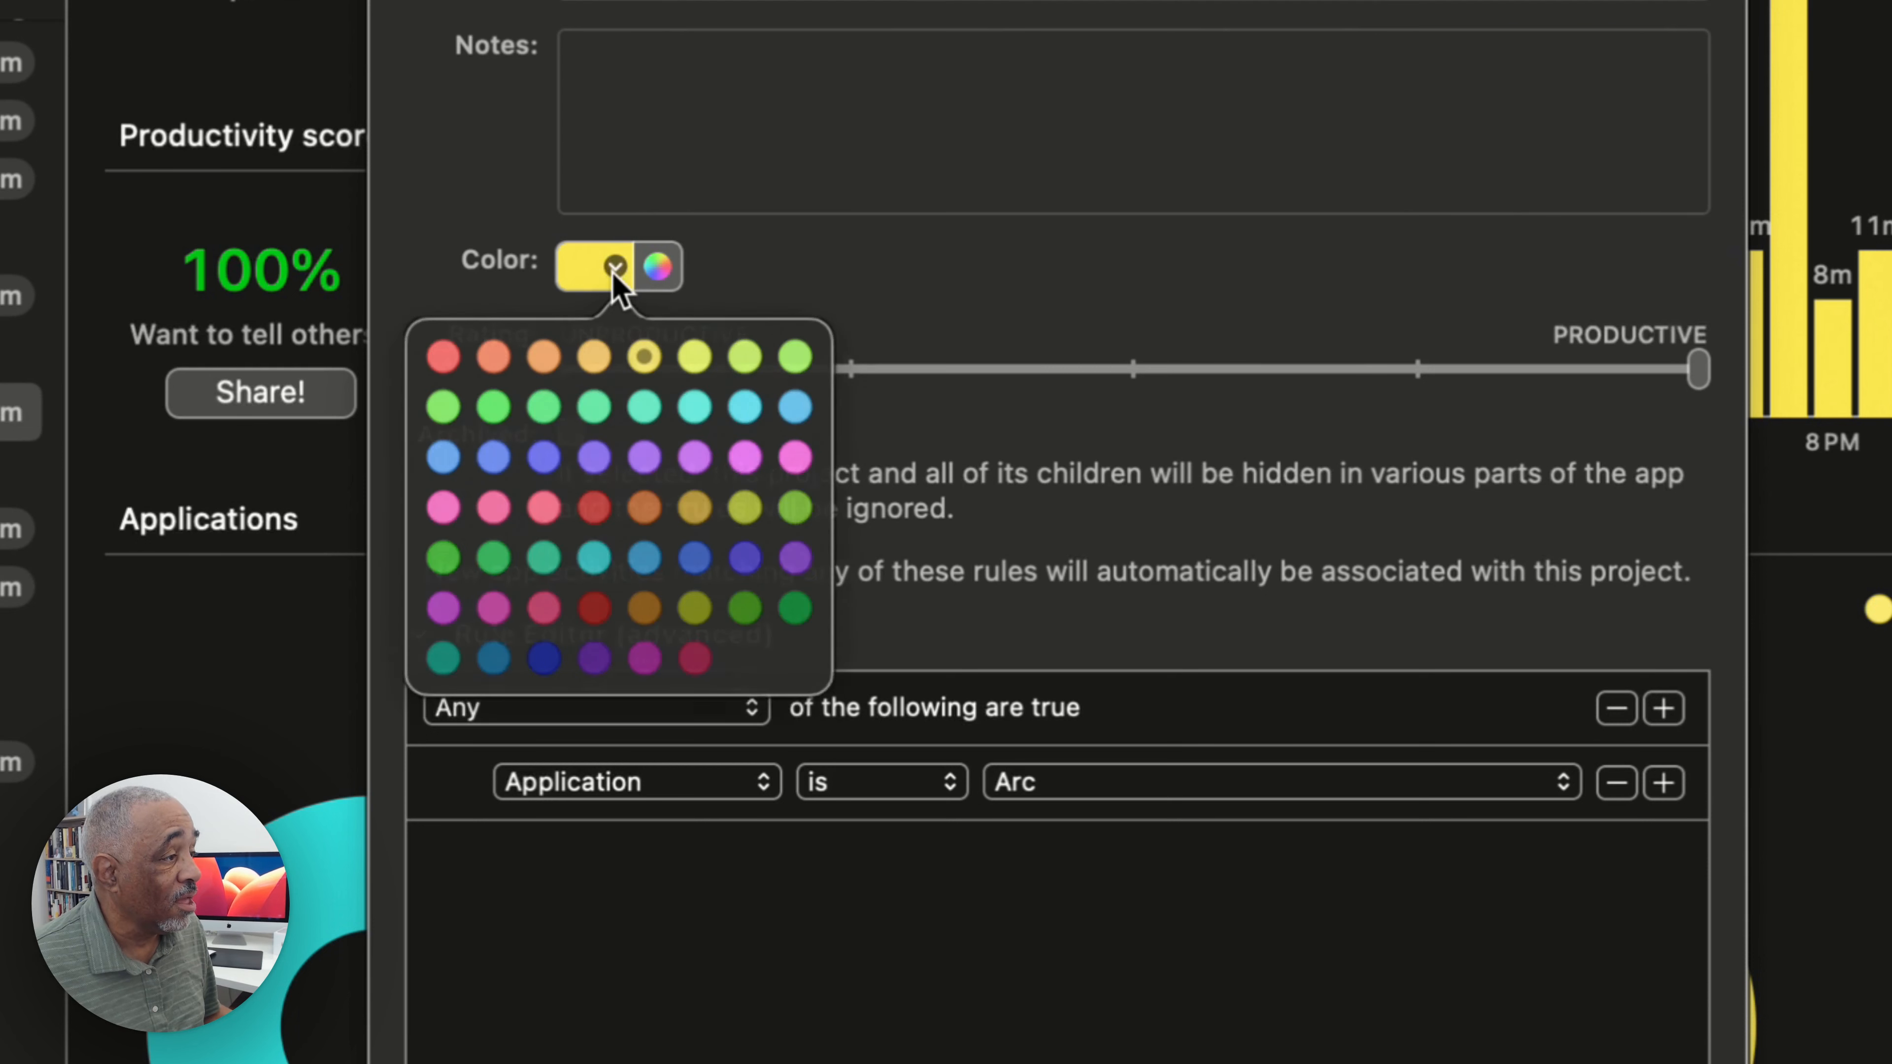
left_click(806, 362)
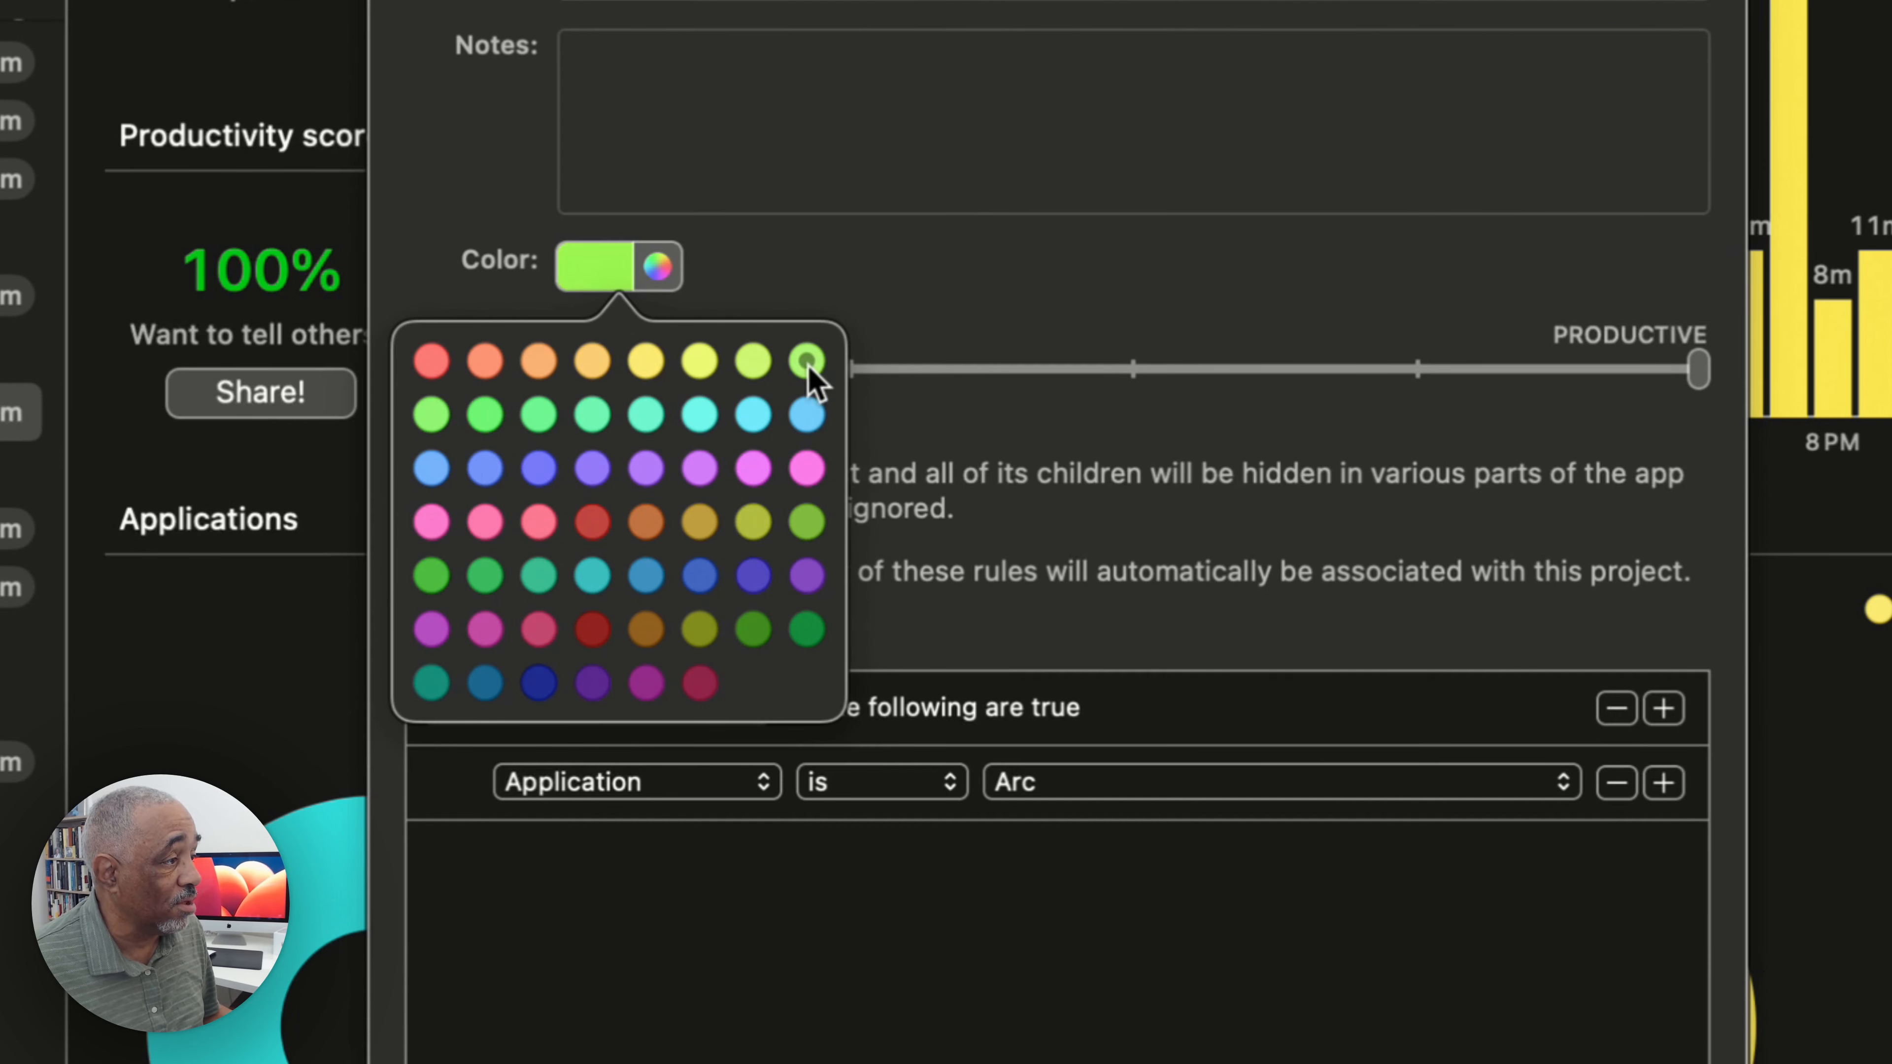
left_click(462, 149)
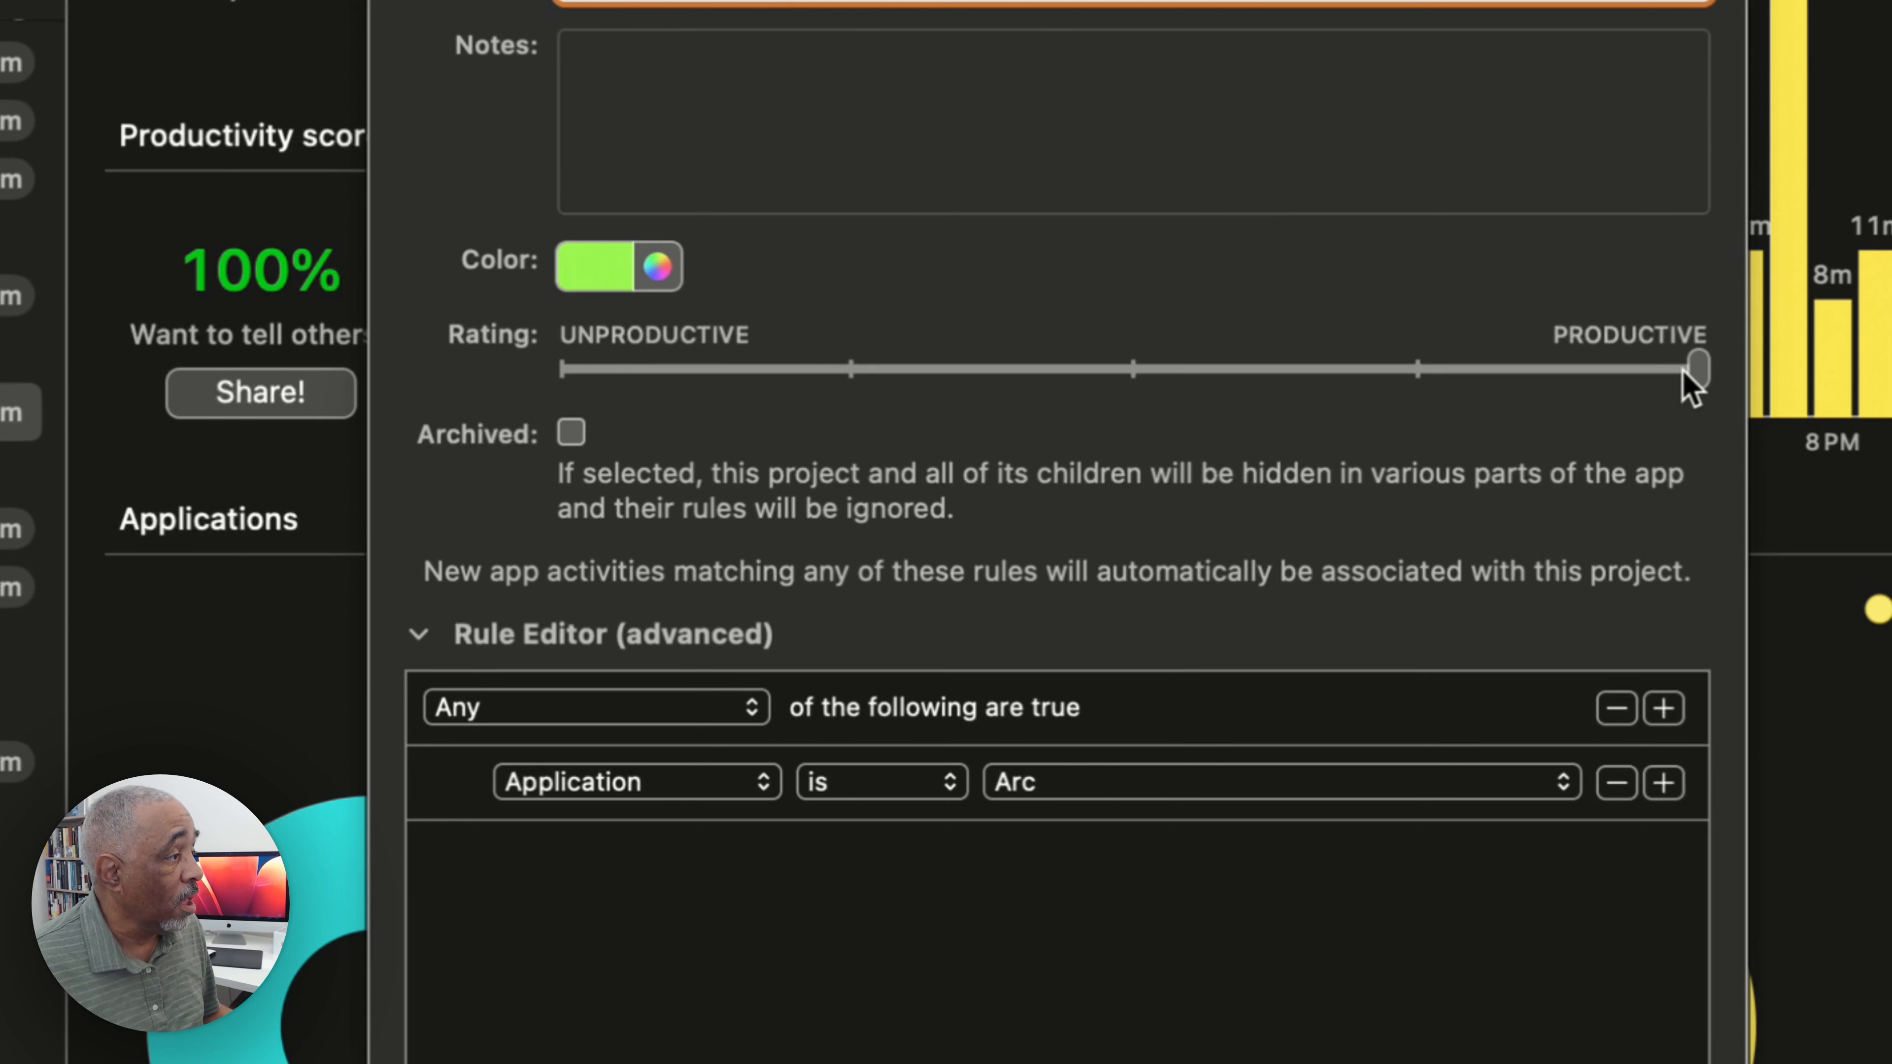
left_click_drag(1694, 370, 1704, 410)
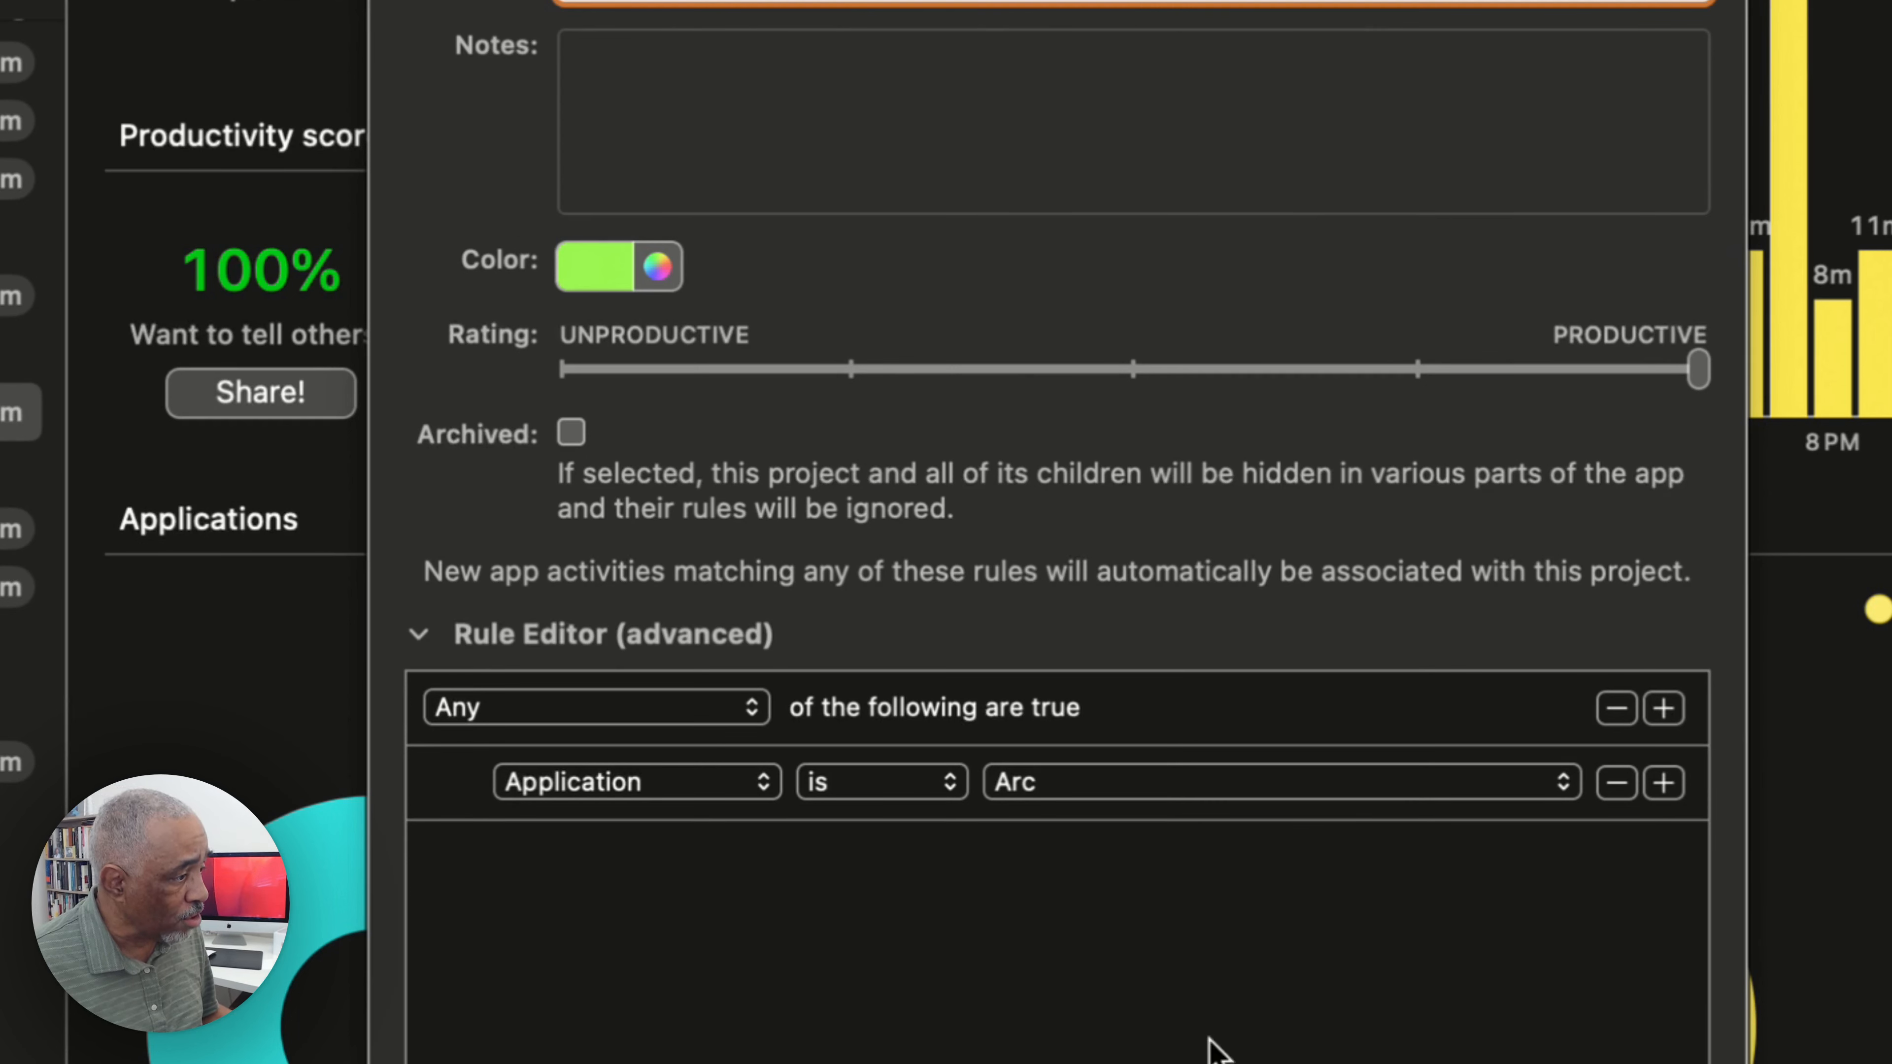
key("Return")
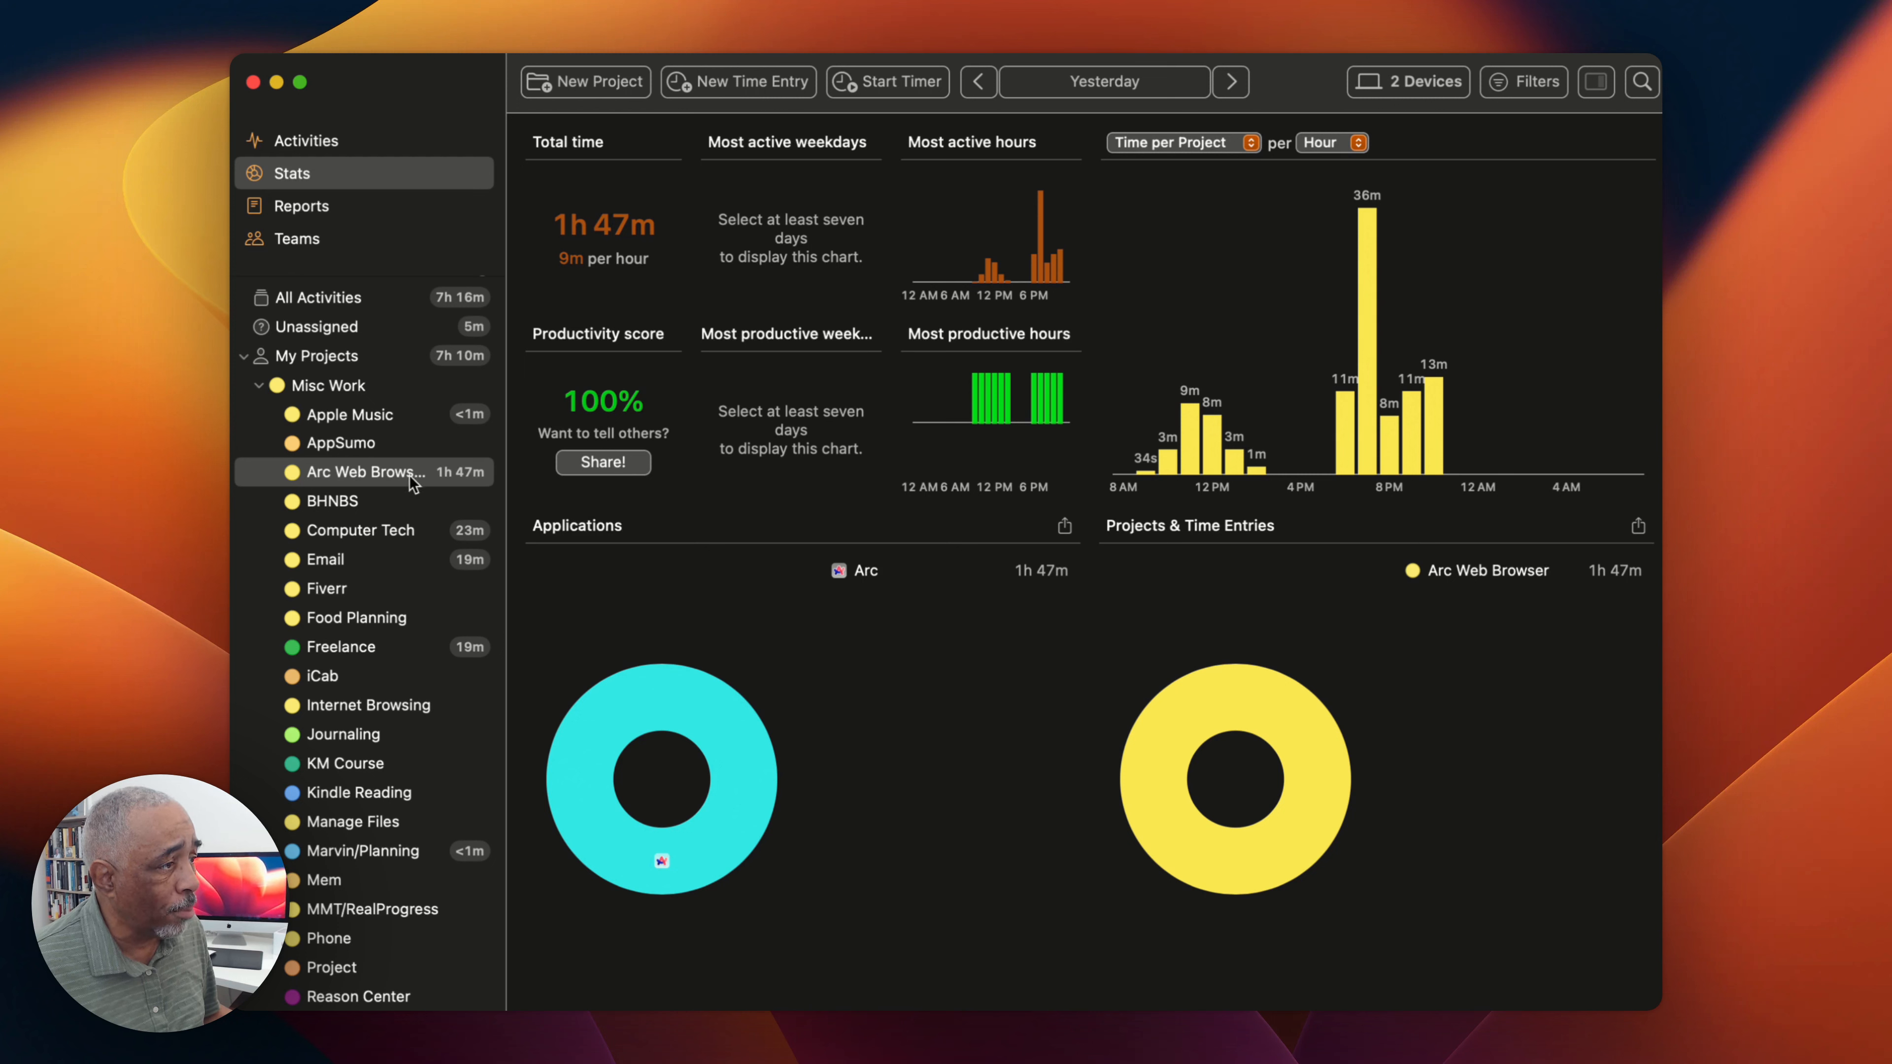
Step: View the statistics for the Task Management sub-project and for the unassigned time
scroll(416, 497, "down", 10)
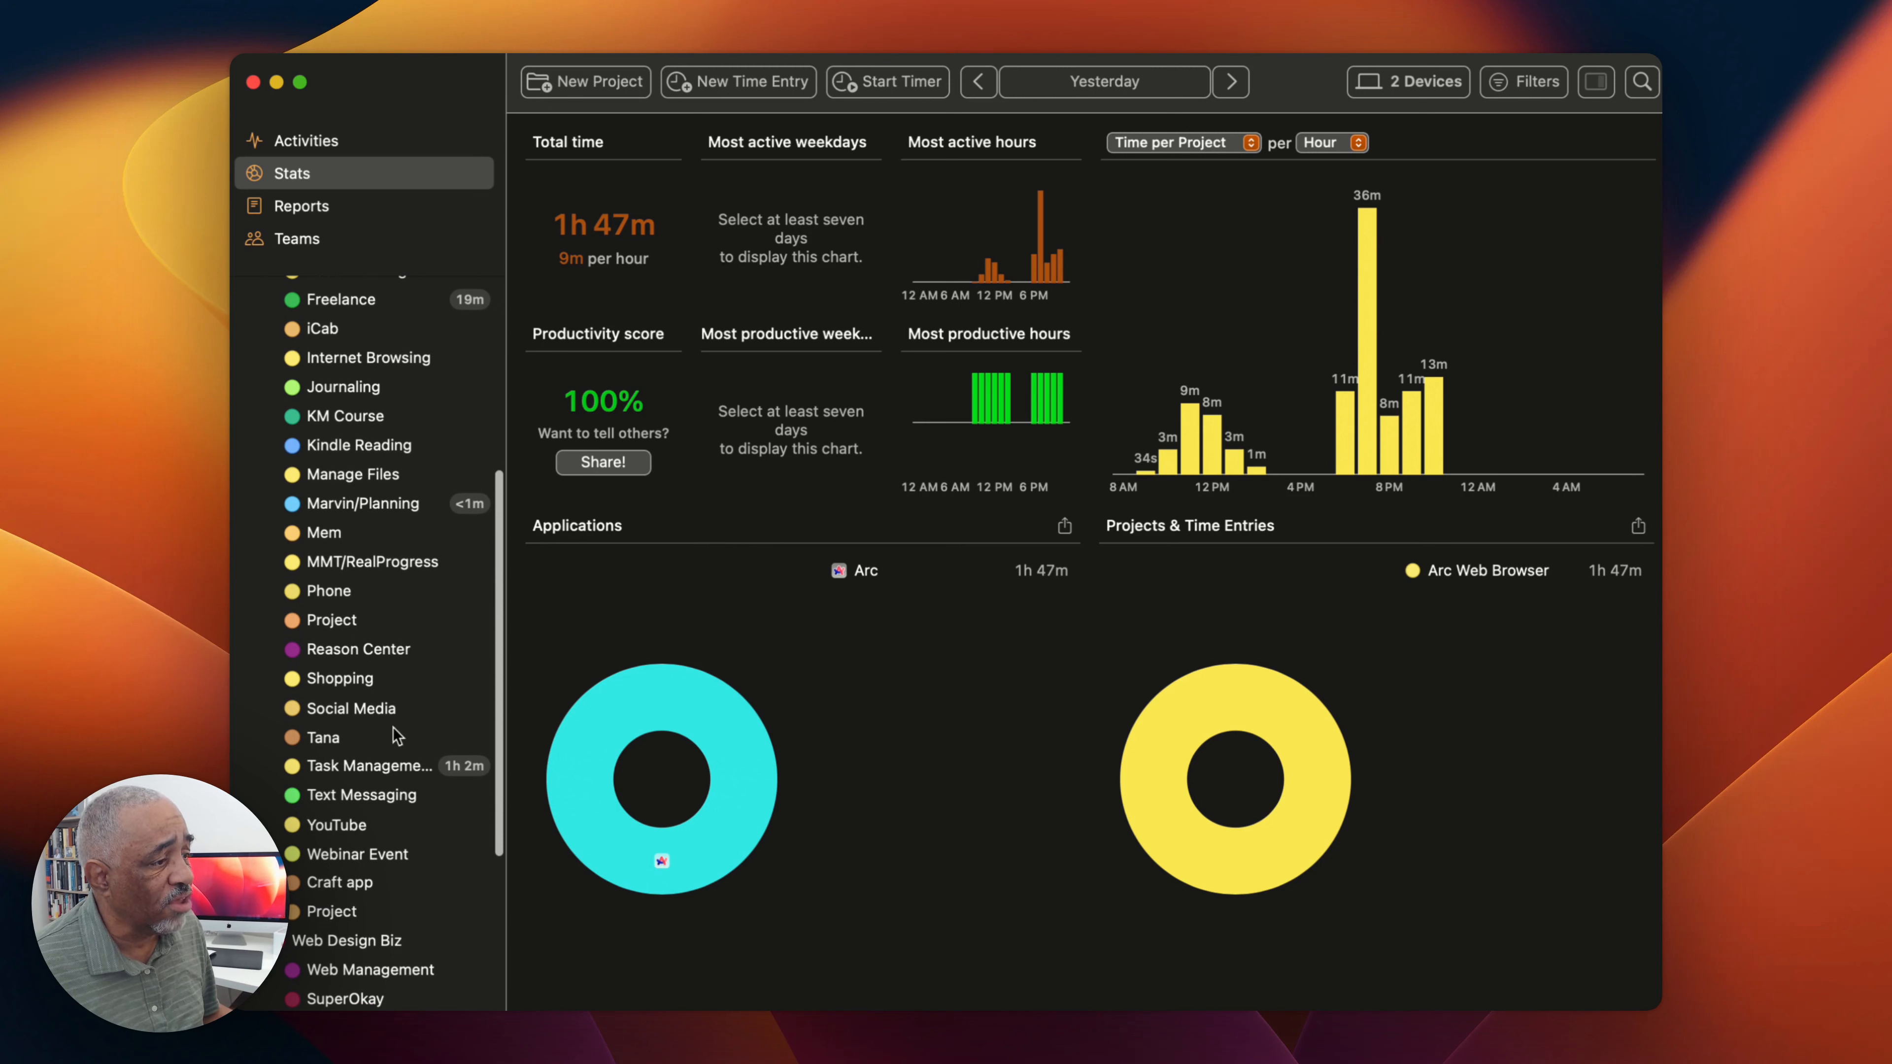
left_click(384, 772)
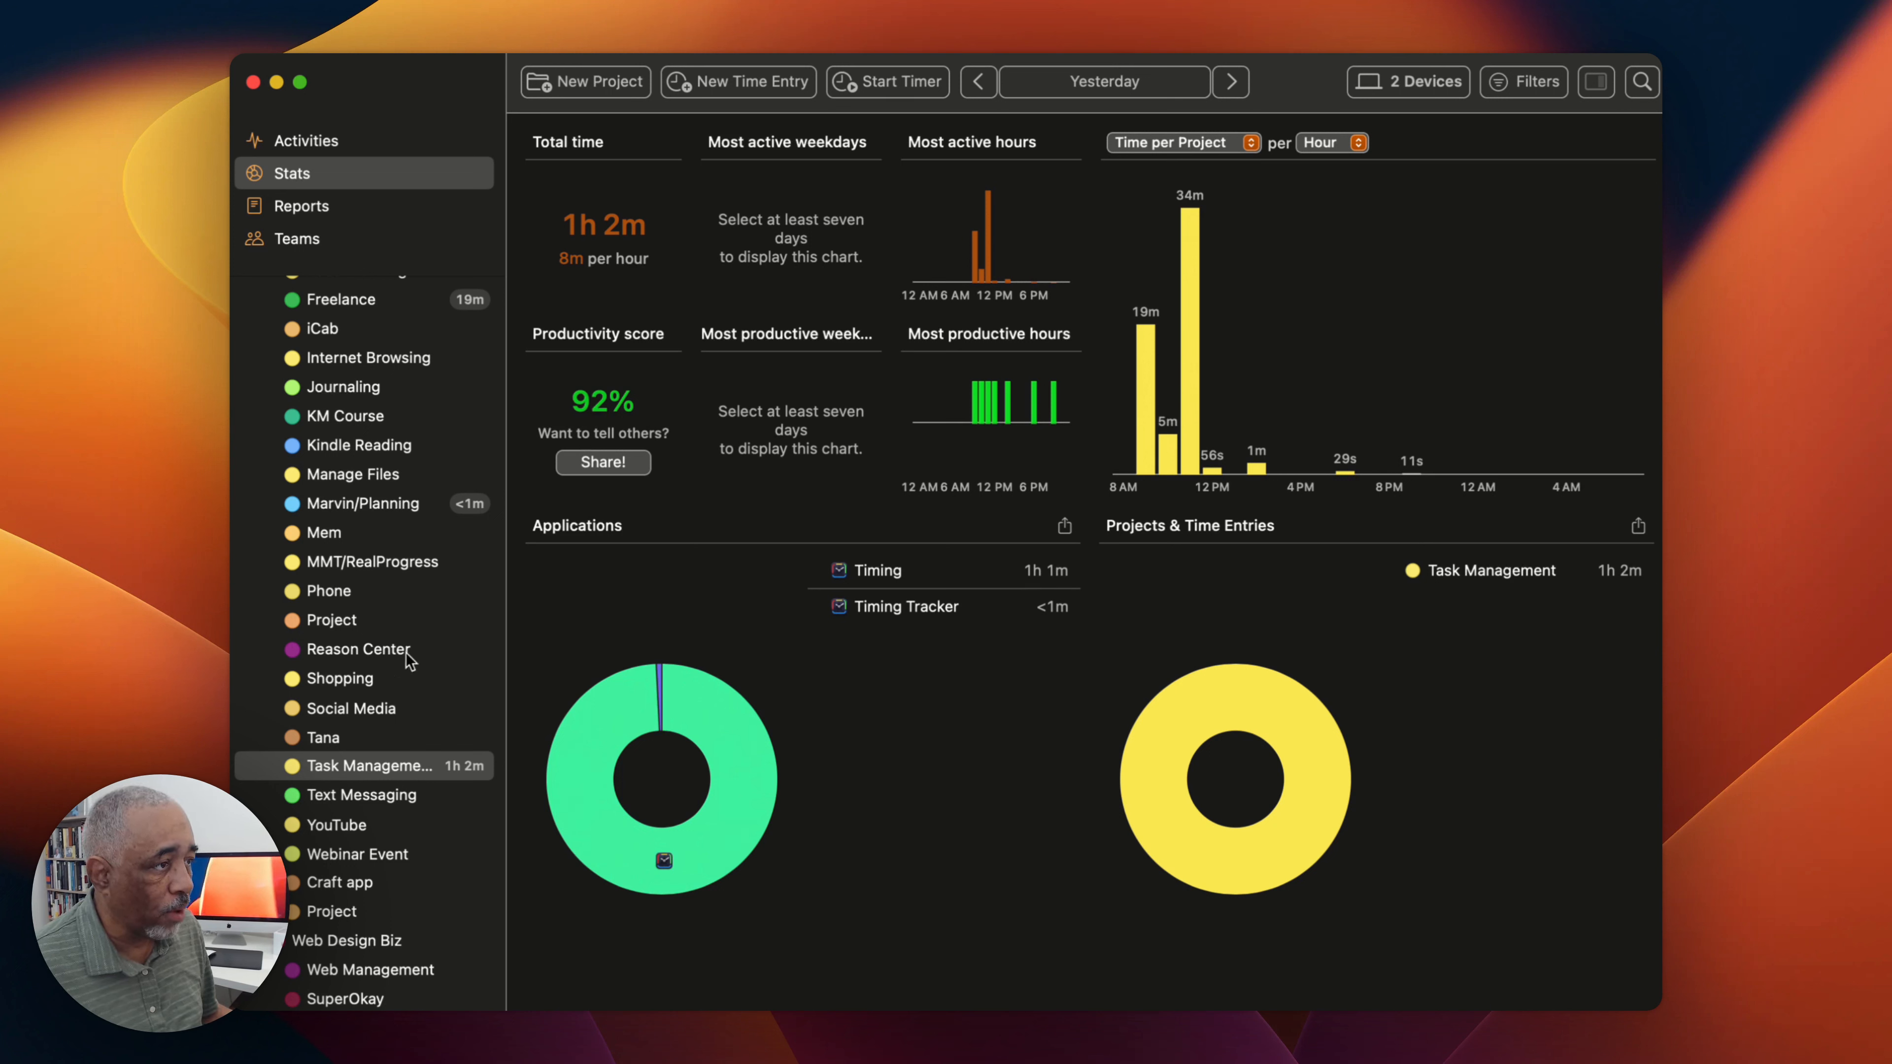
scroll(417, 477, "up", 5)
scroll(415, 463, "up", 2)
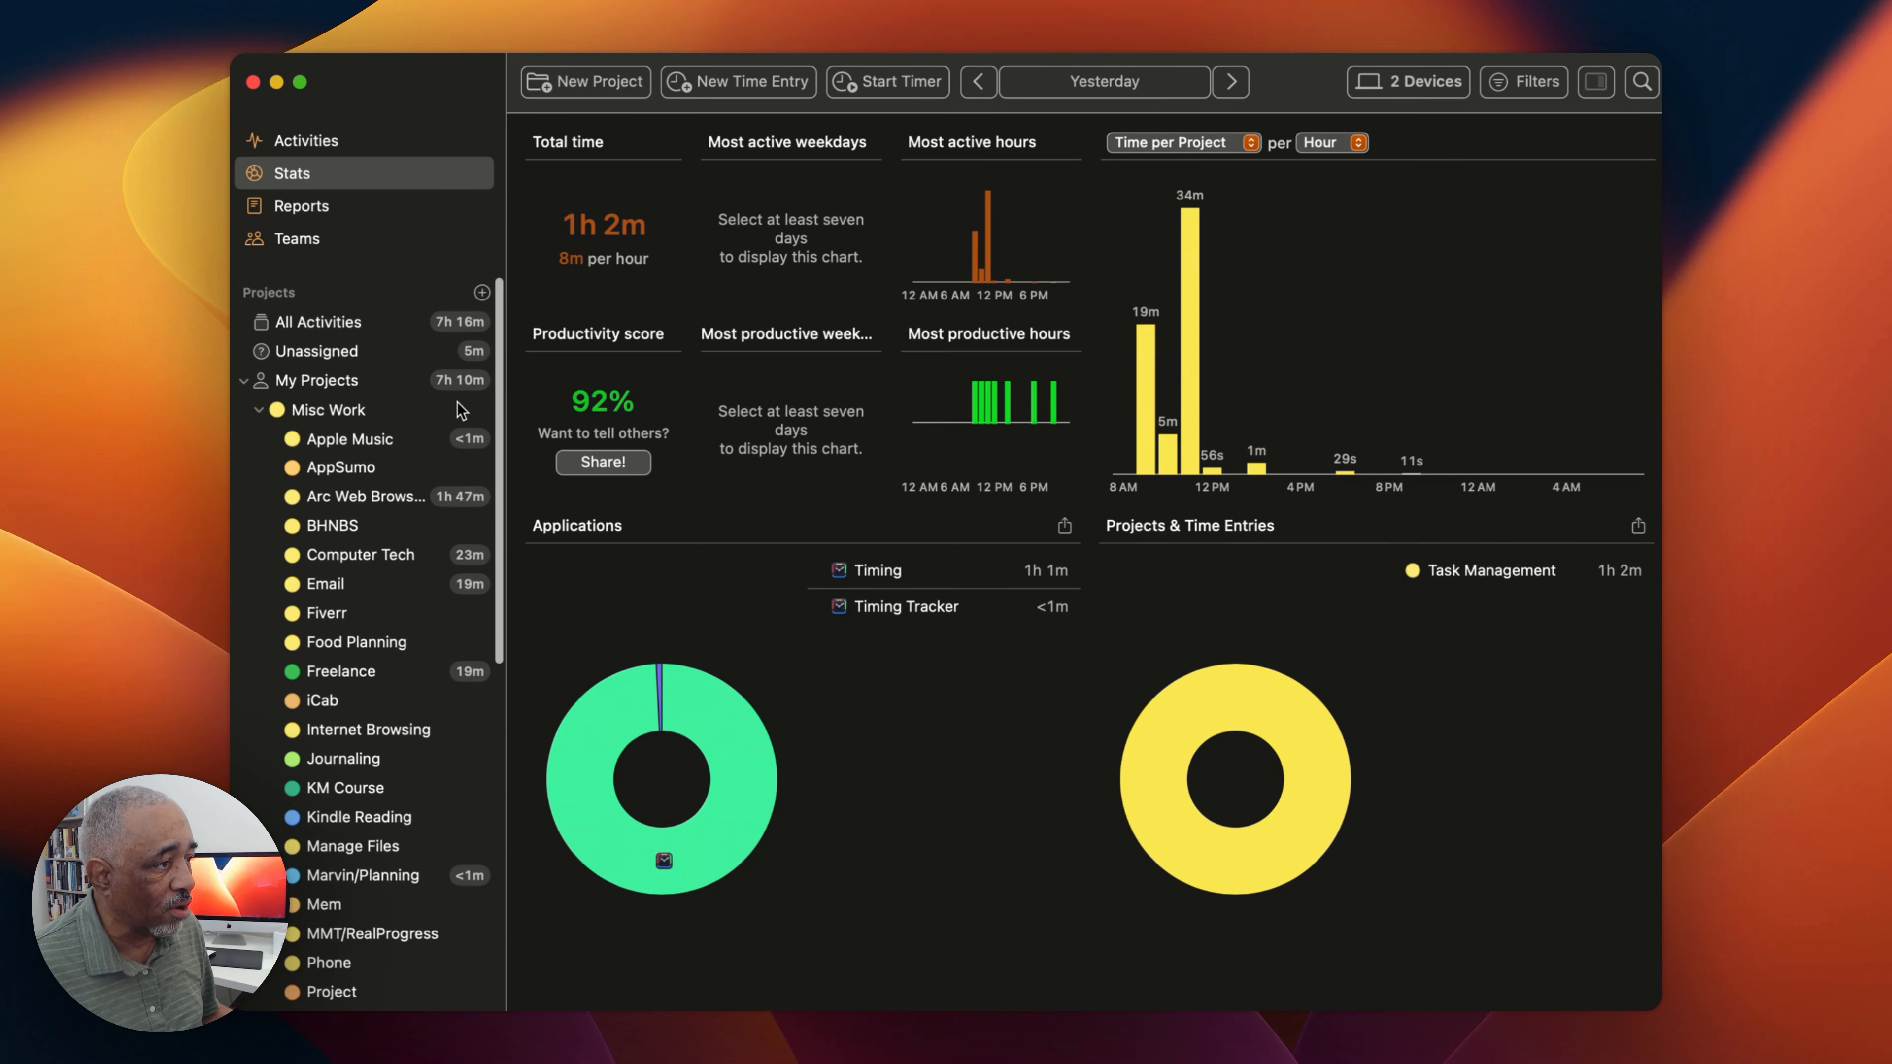
left_click(393, 356)
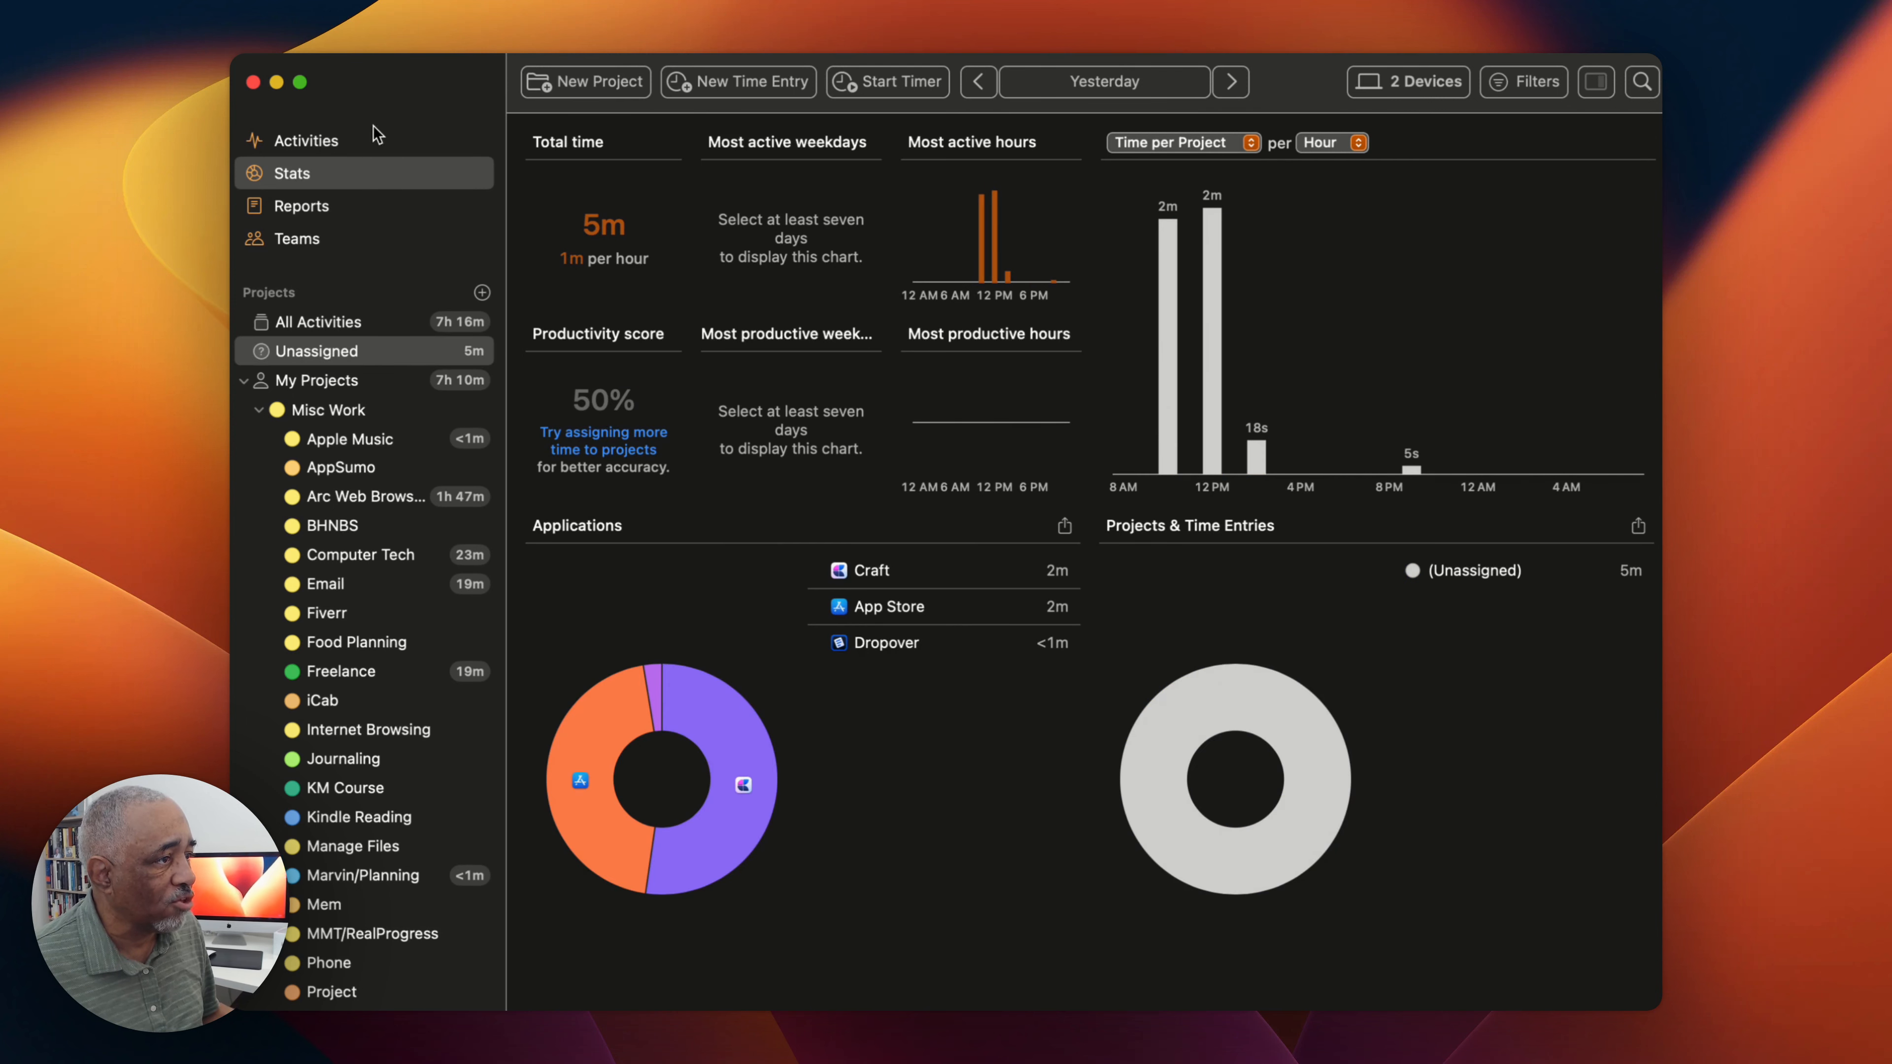
left_click(359, 149)
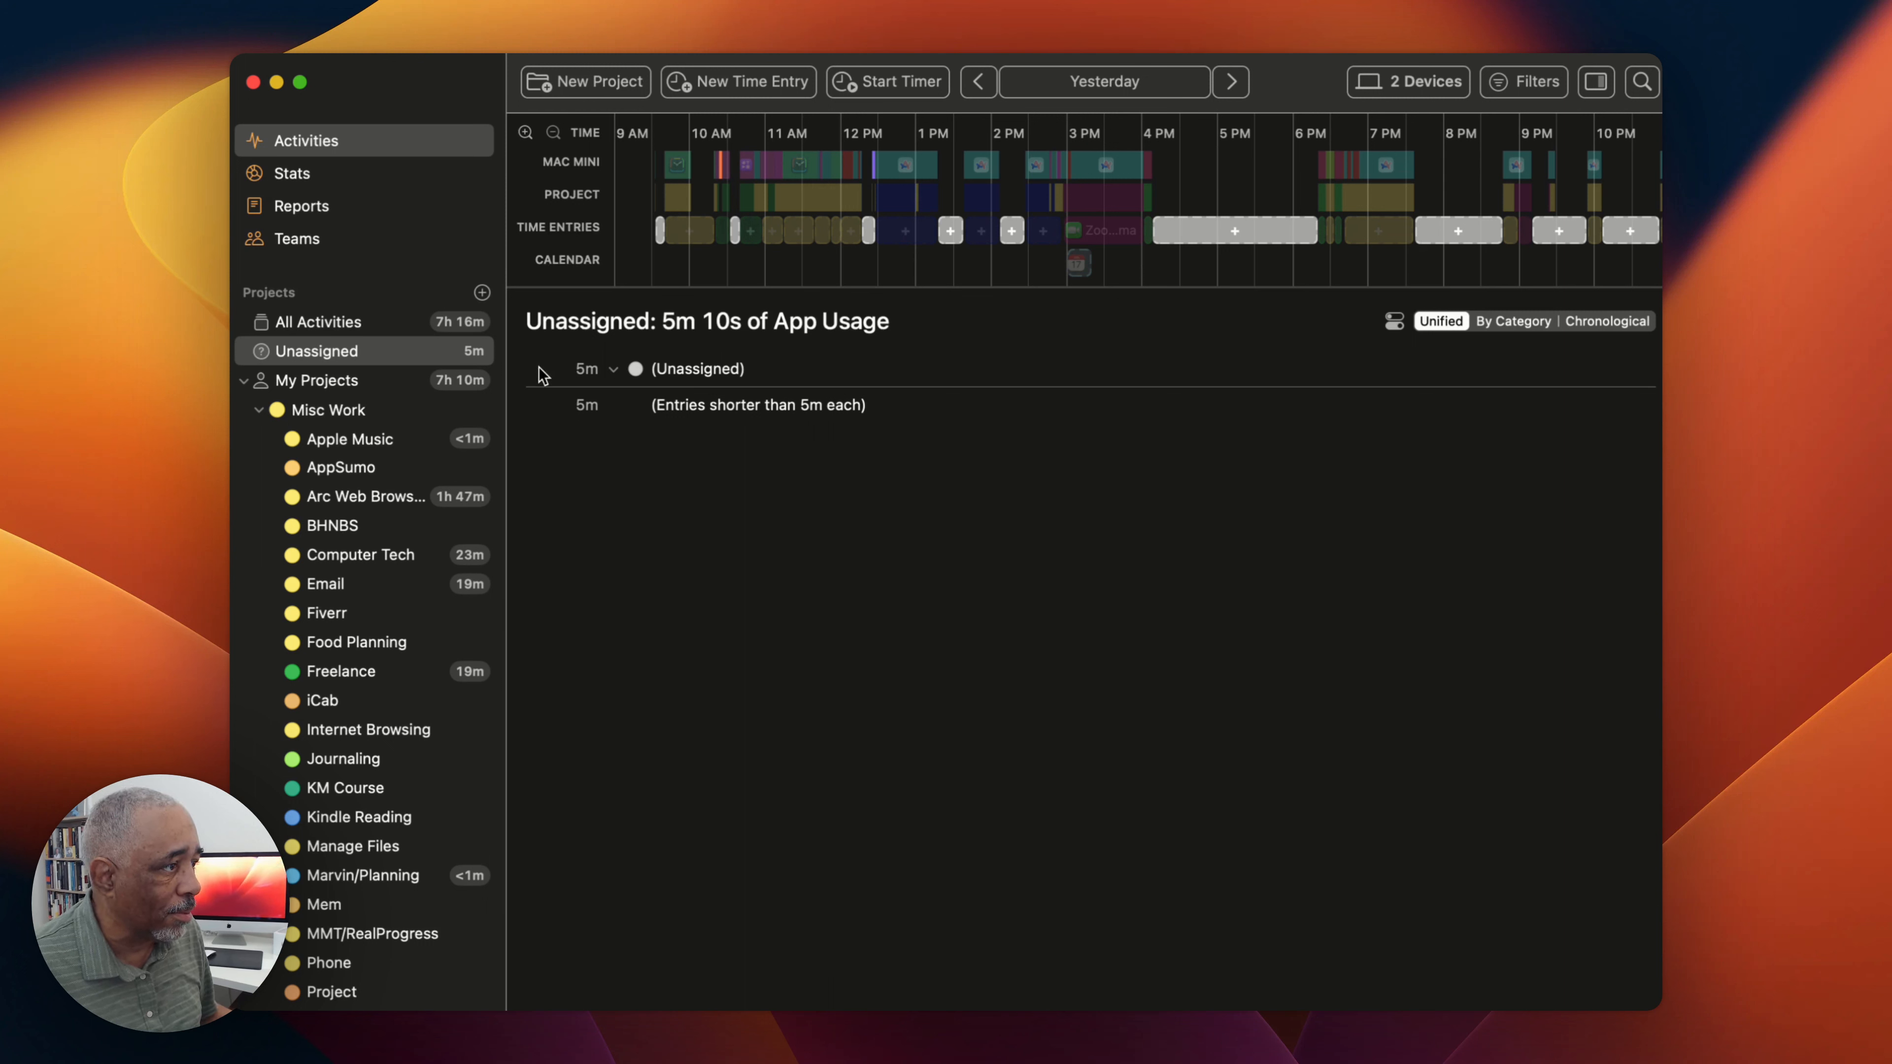
left_click(405, 442)
left_click(420, 499)
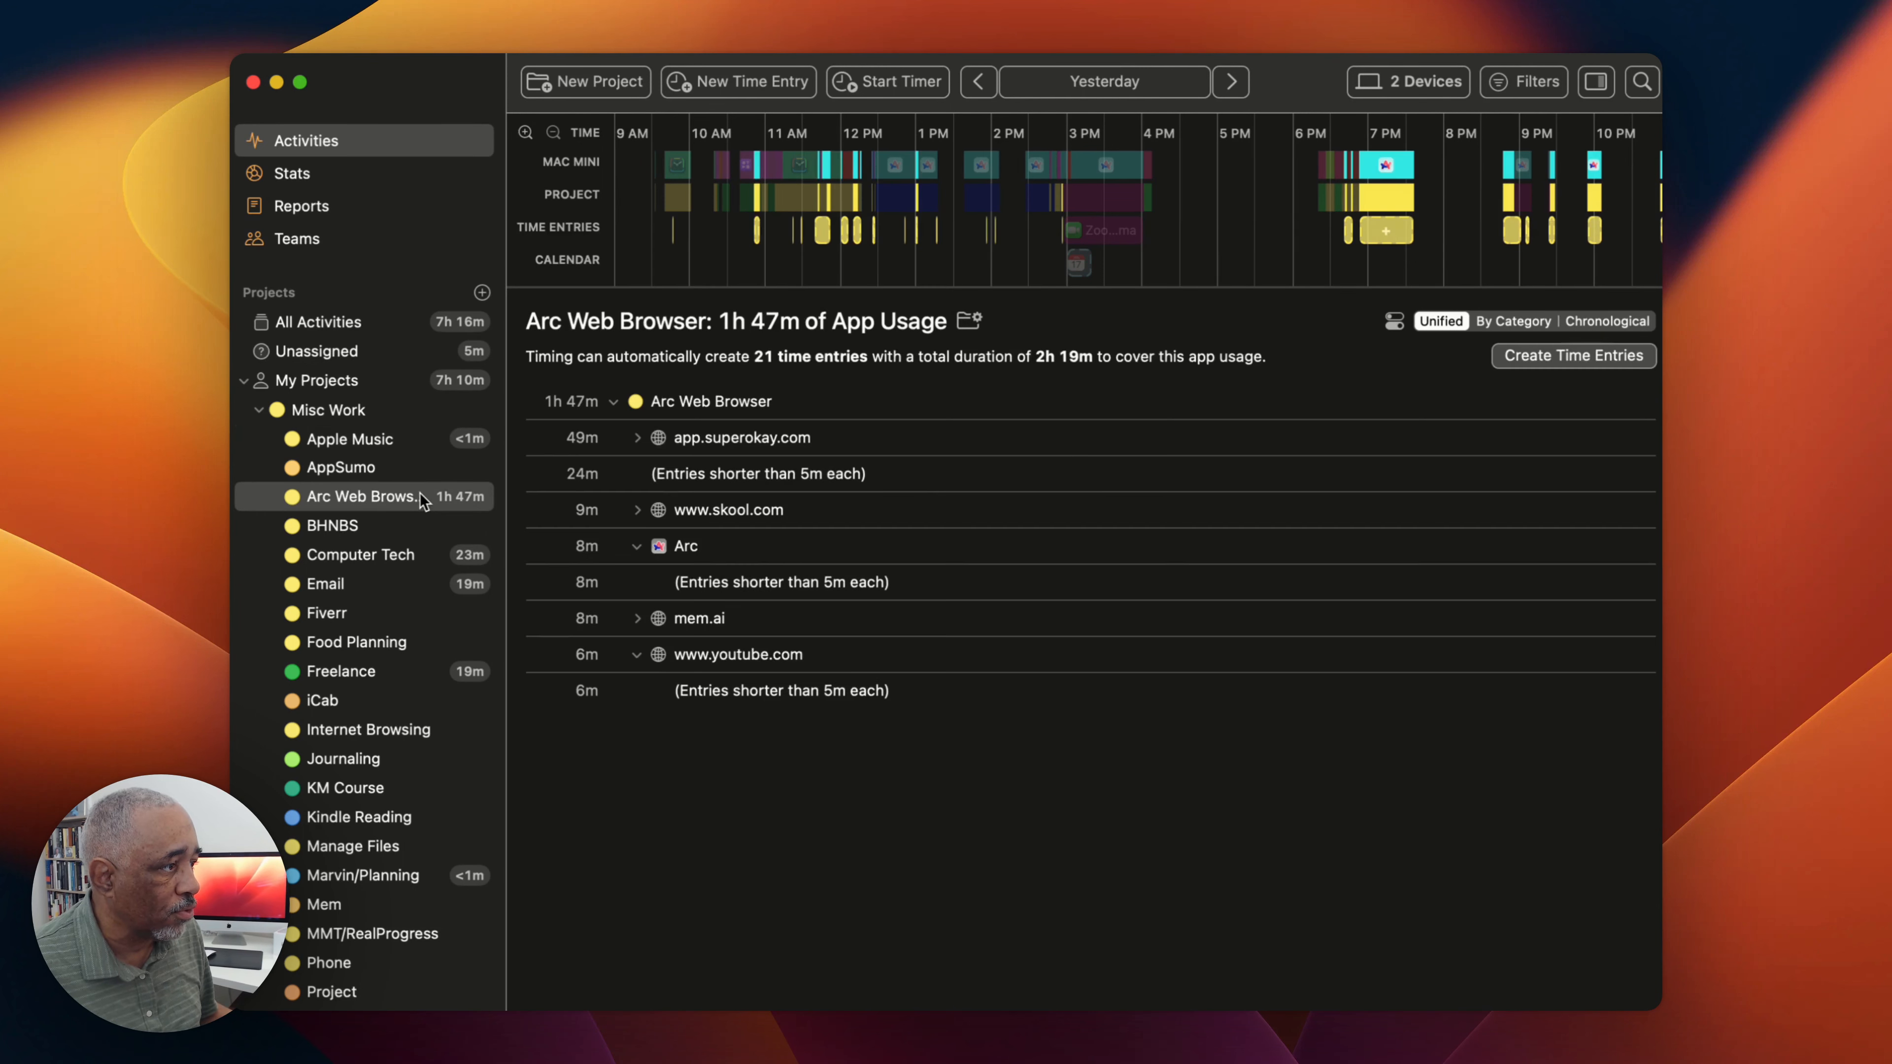
left_click(637, 440)
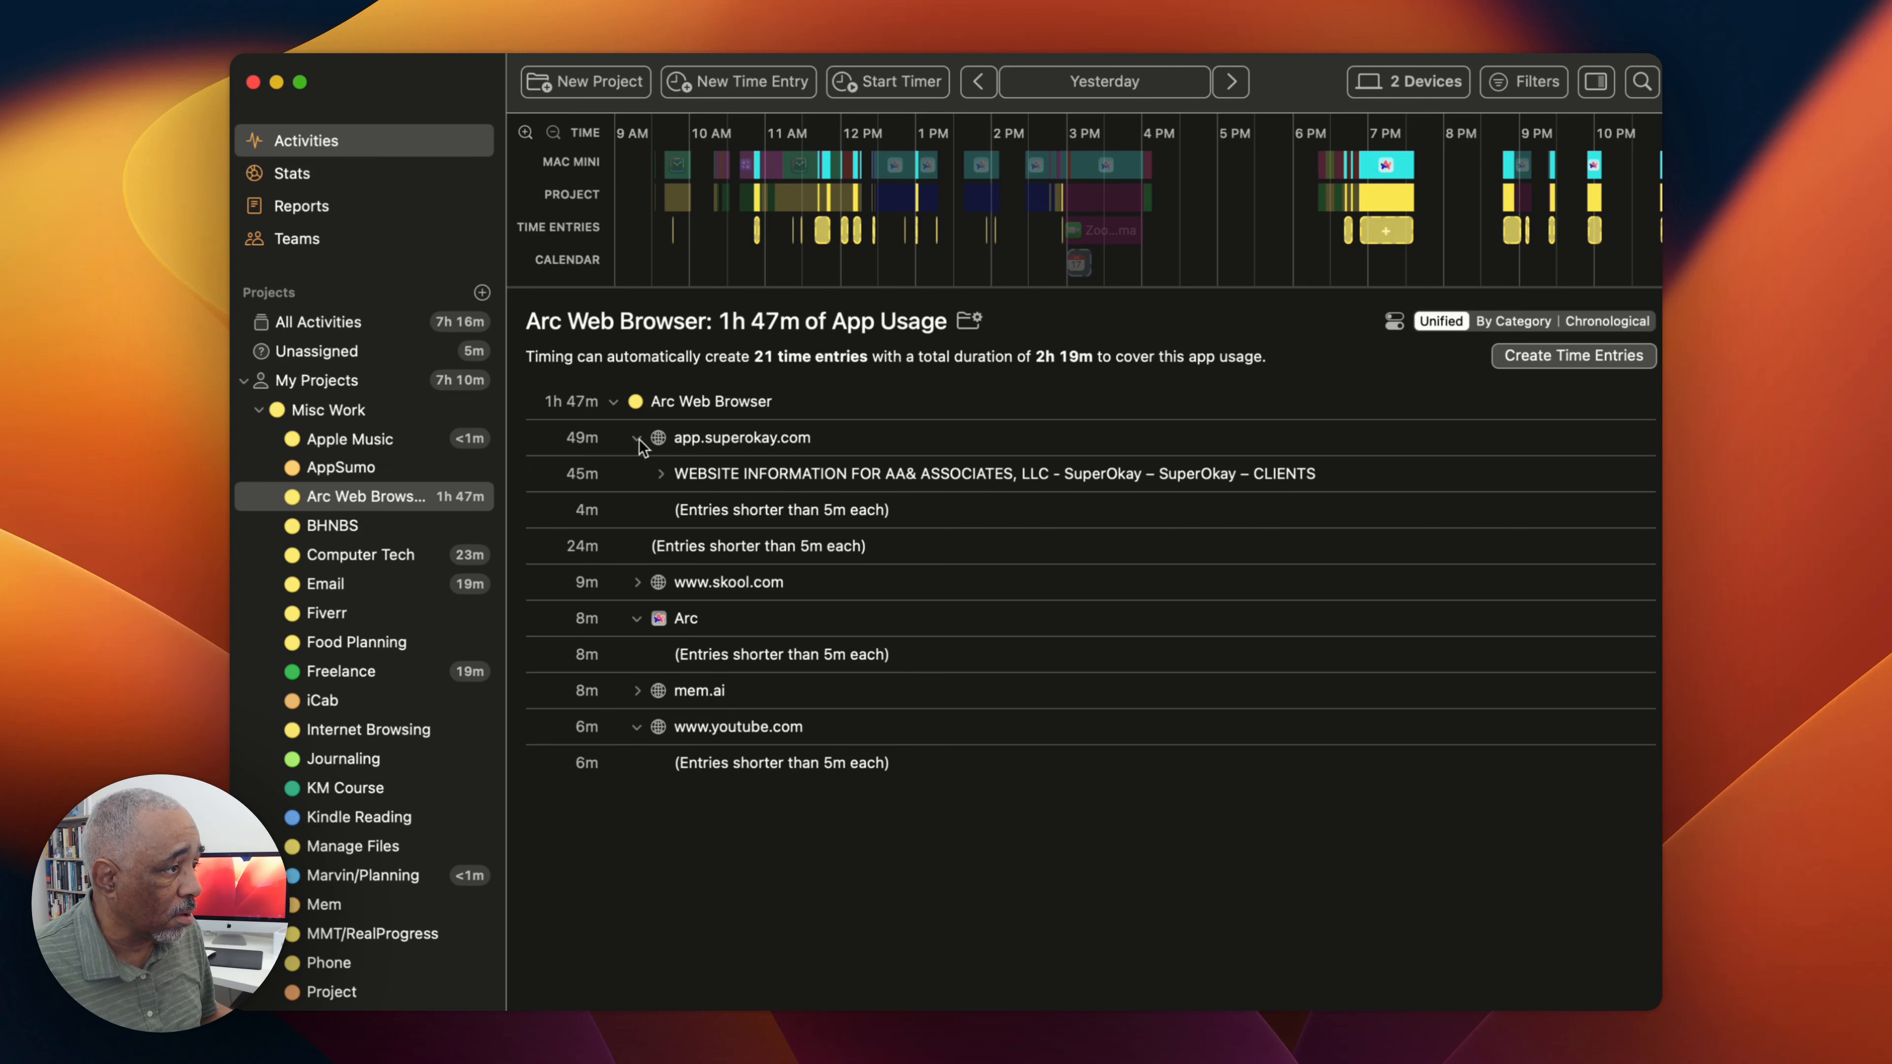
left_click(637, 439)
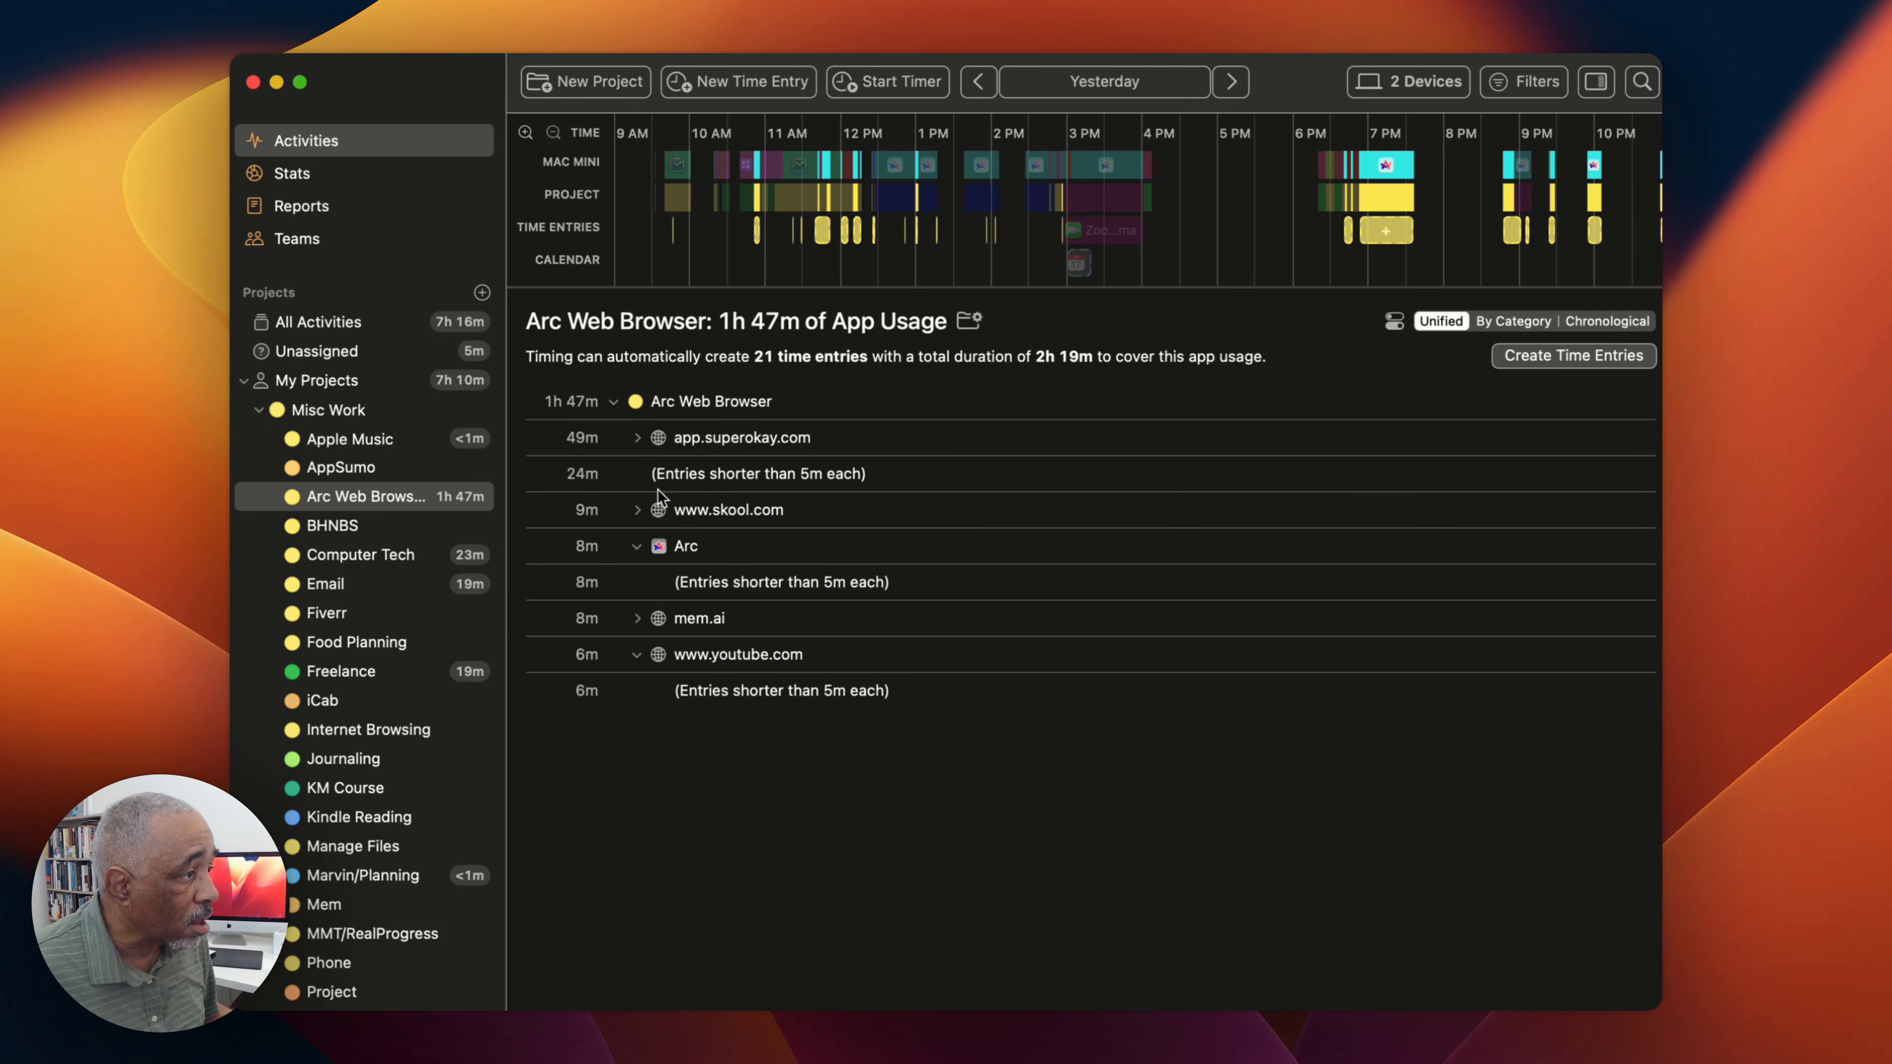
left_click(637, 512)
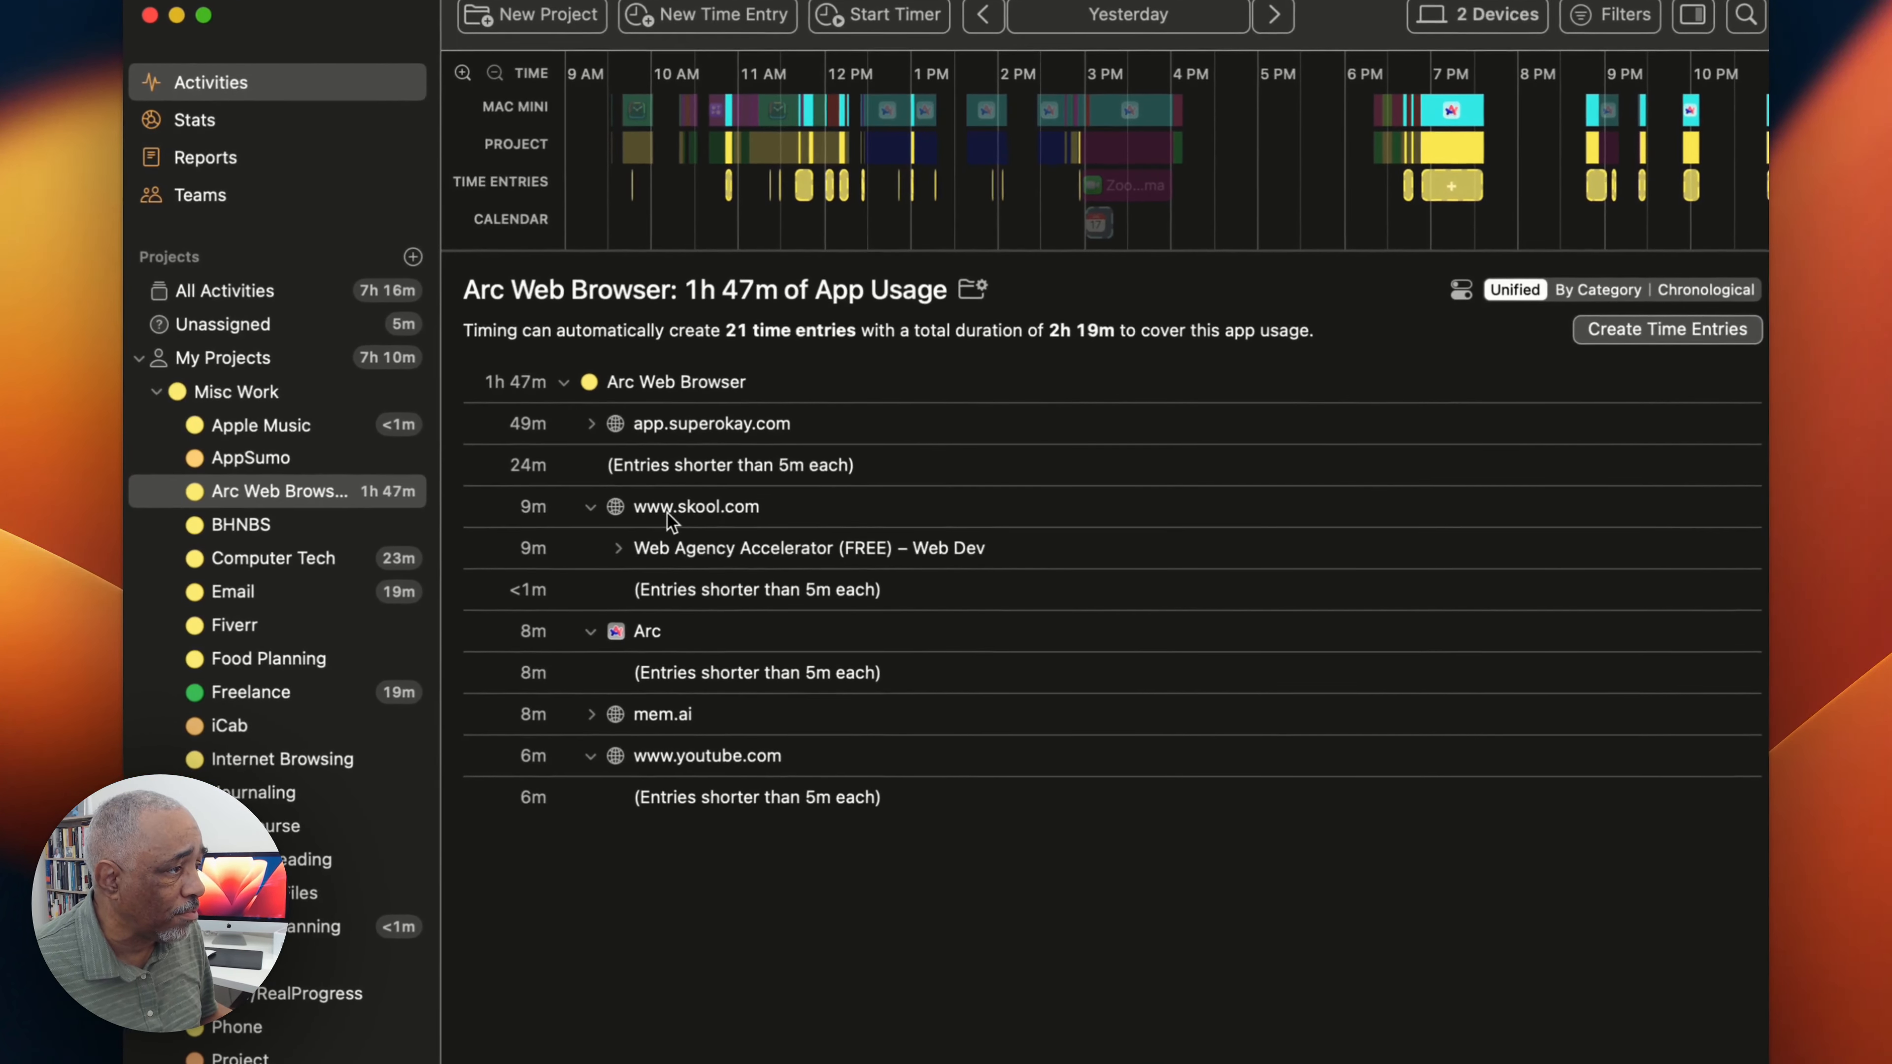
left_click(668, 512)
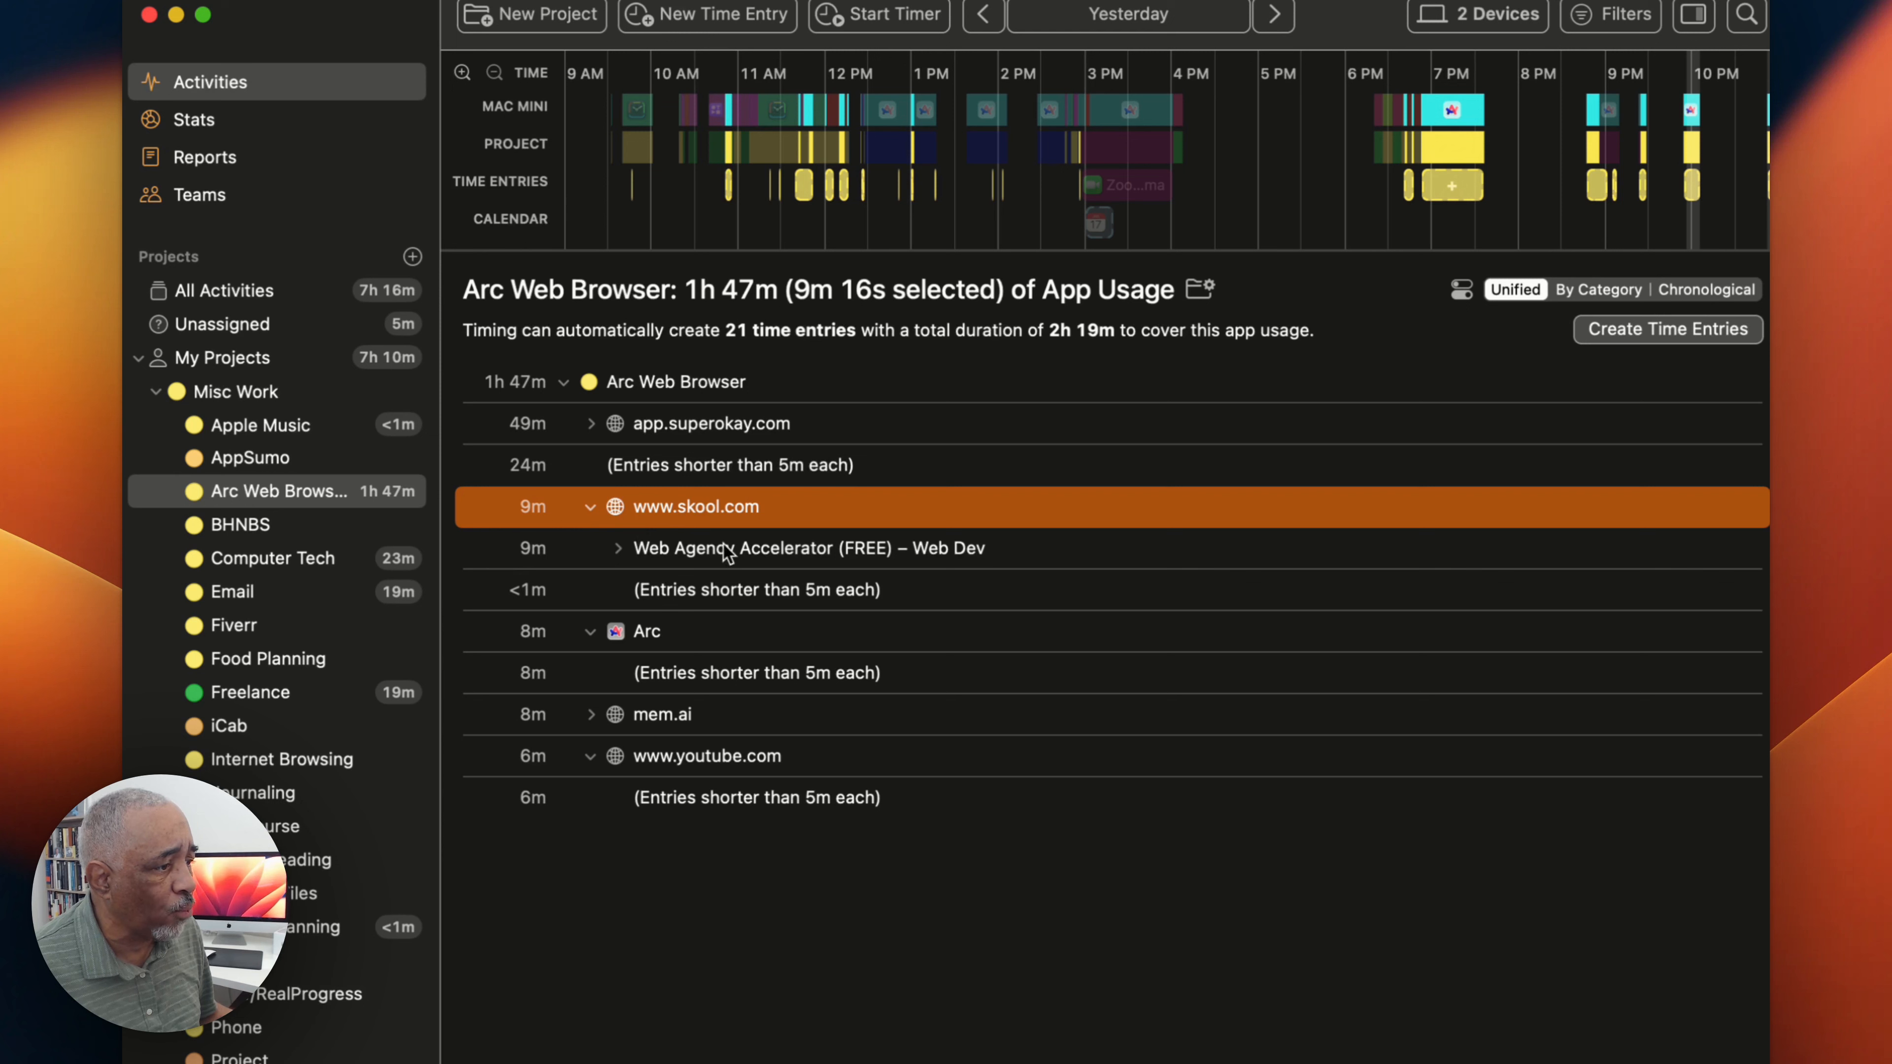
scroll(417, 611, "down", 10)
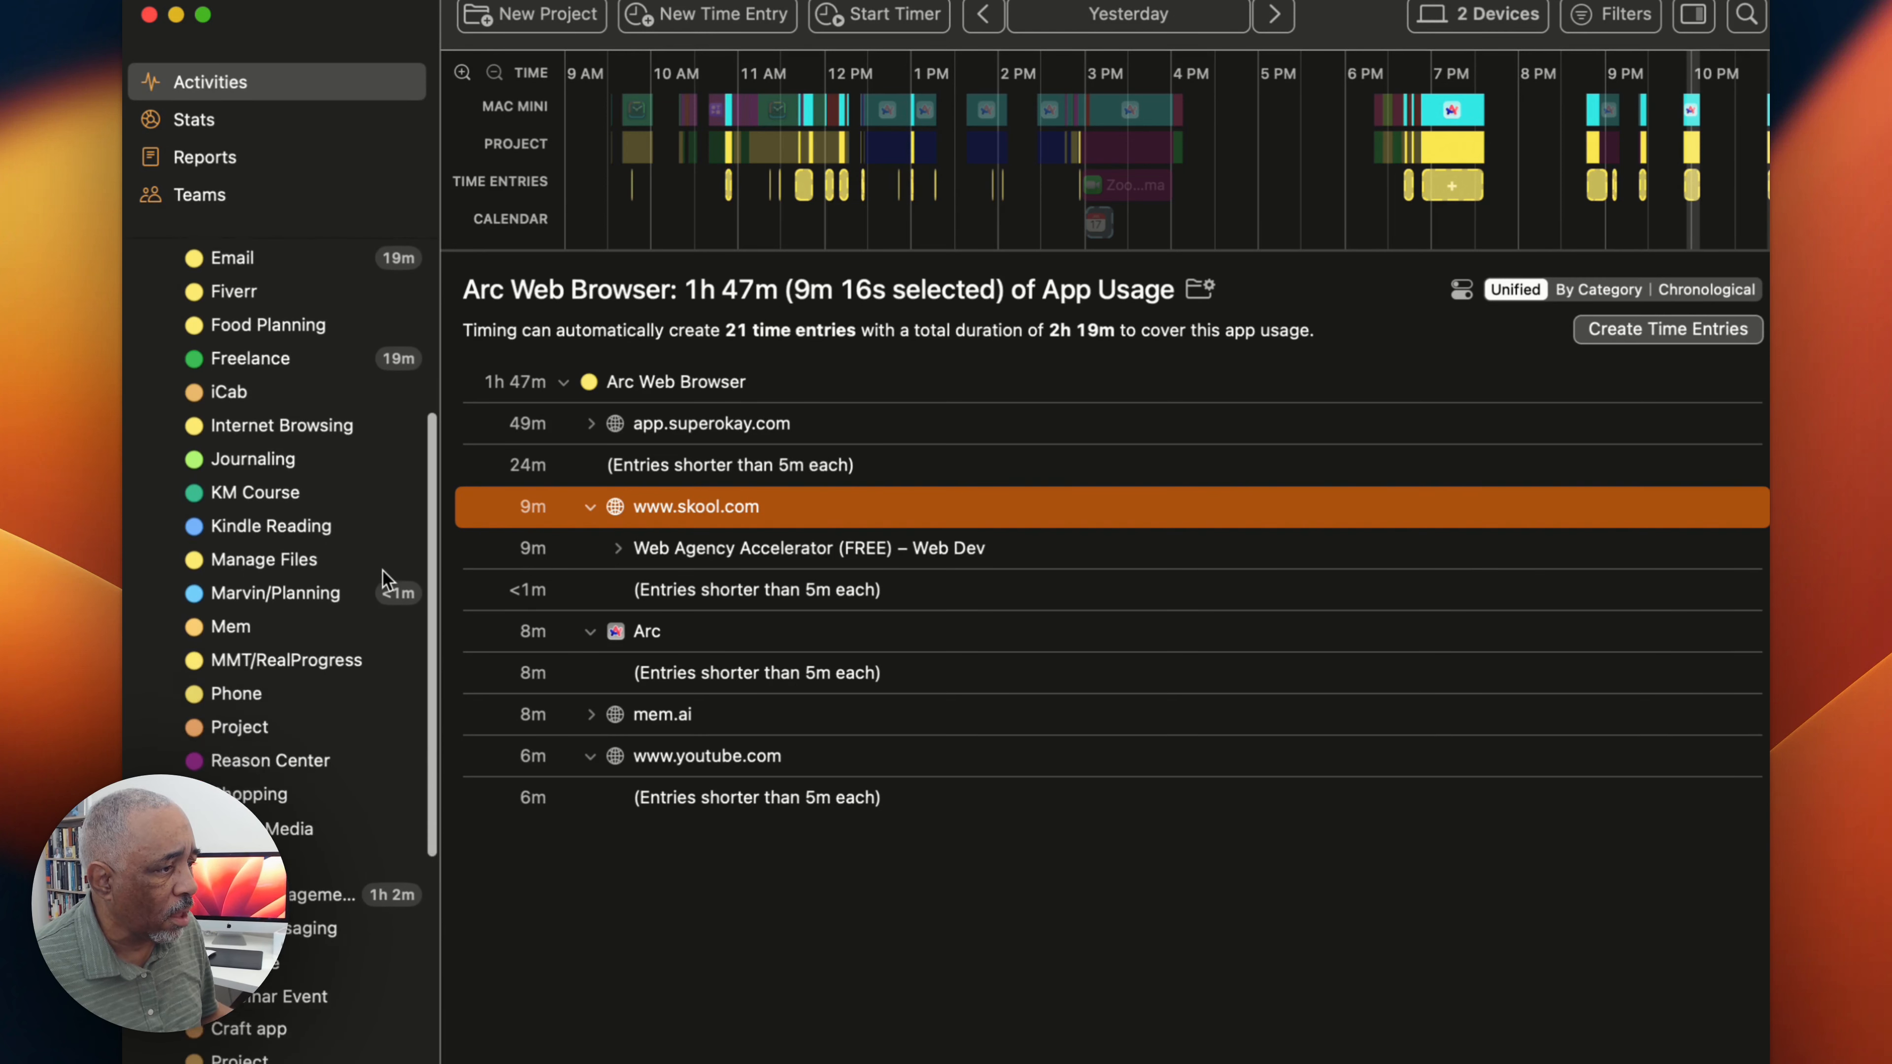
scroll(384, 579, "down", 12)
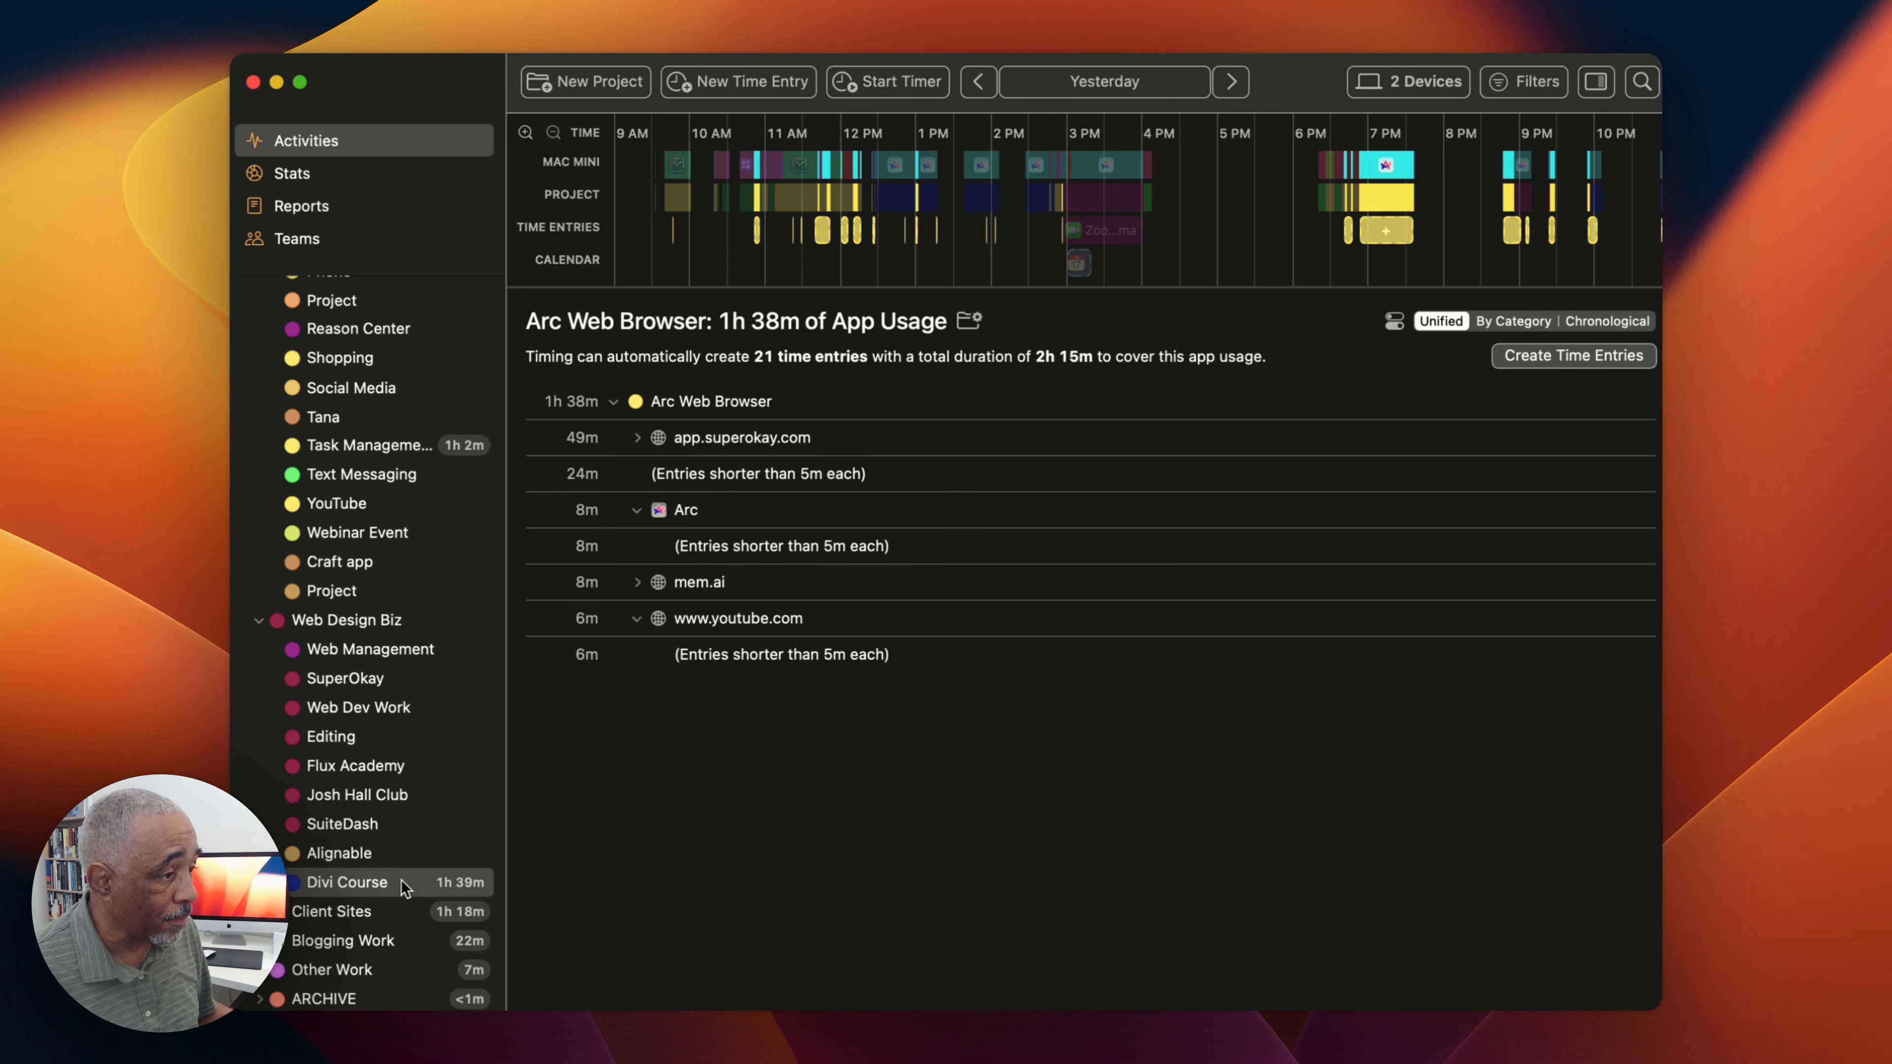
Step: Review the rules in the Divi Course project's settings and close them
right_click(400, 881)
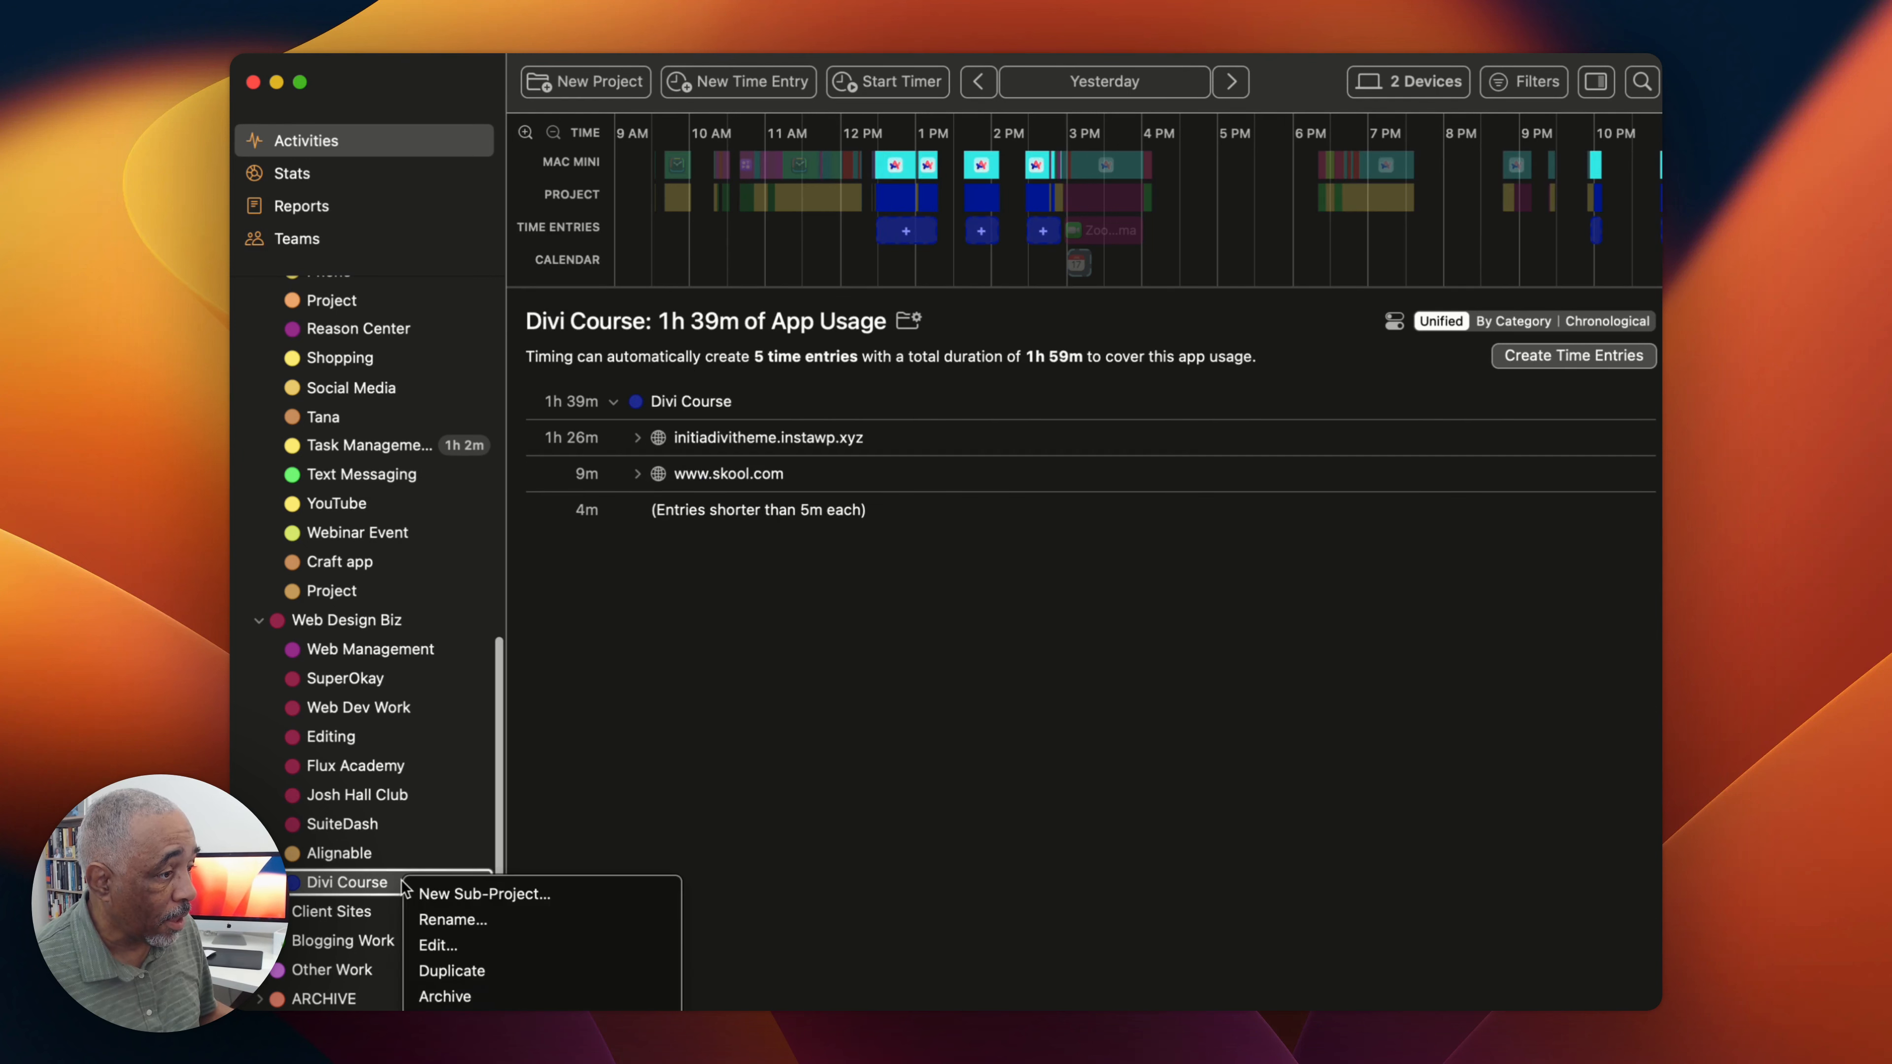
left_click(458, 944)
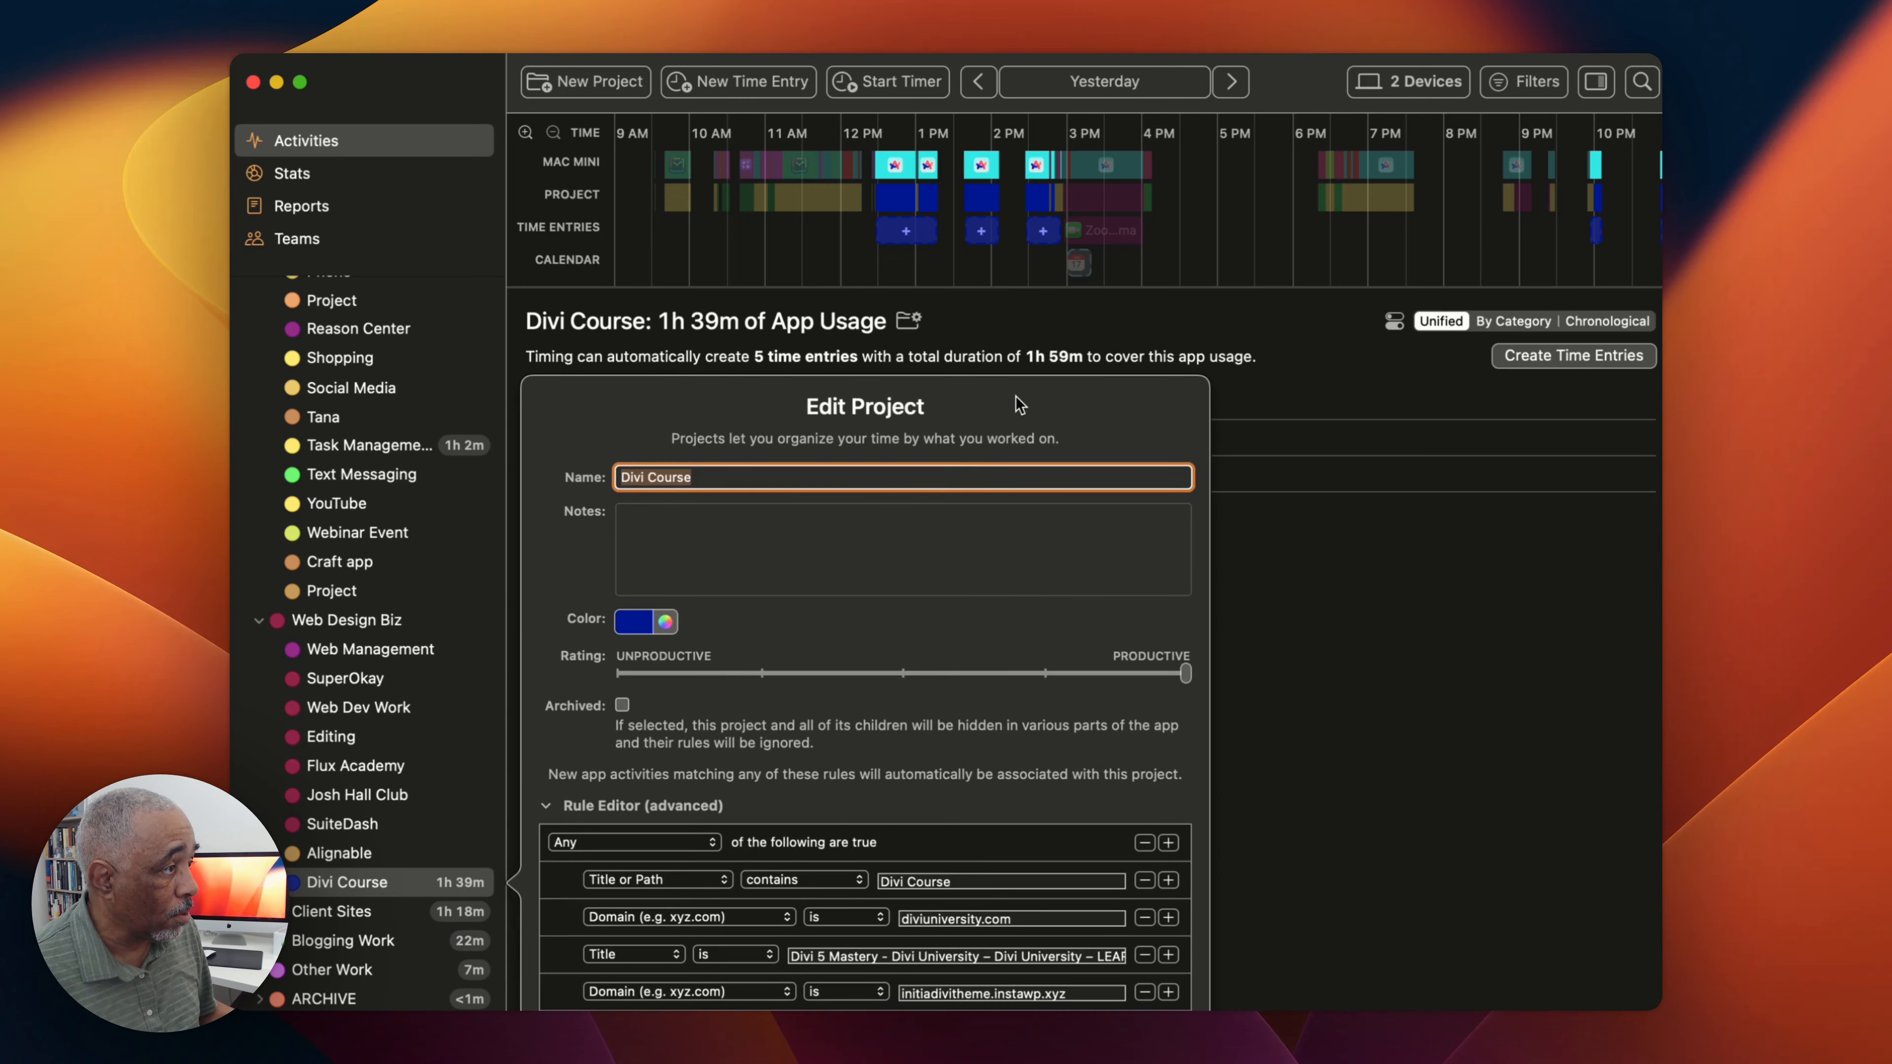
left_click_drag(1021, 405, 1208, 108)
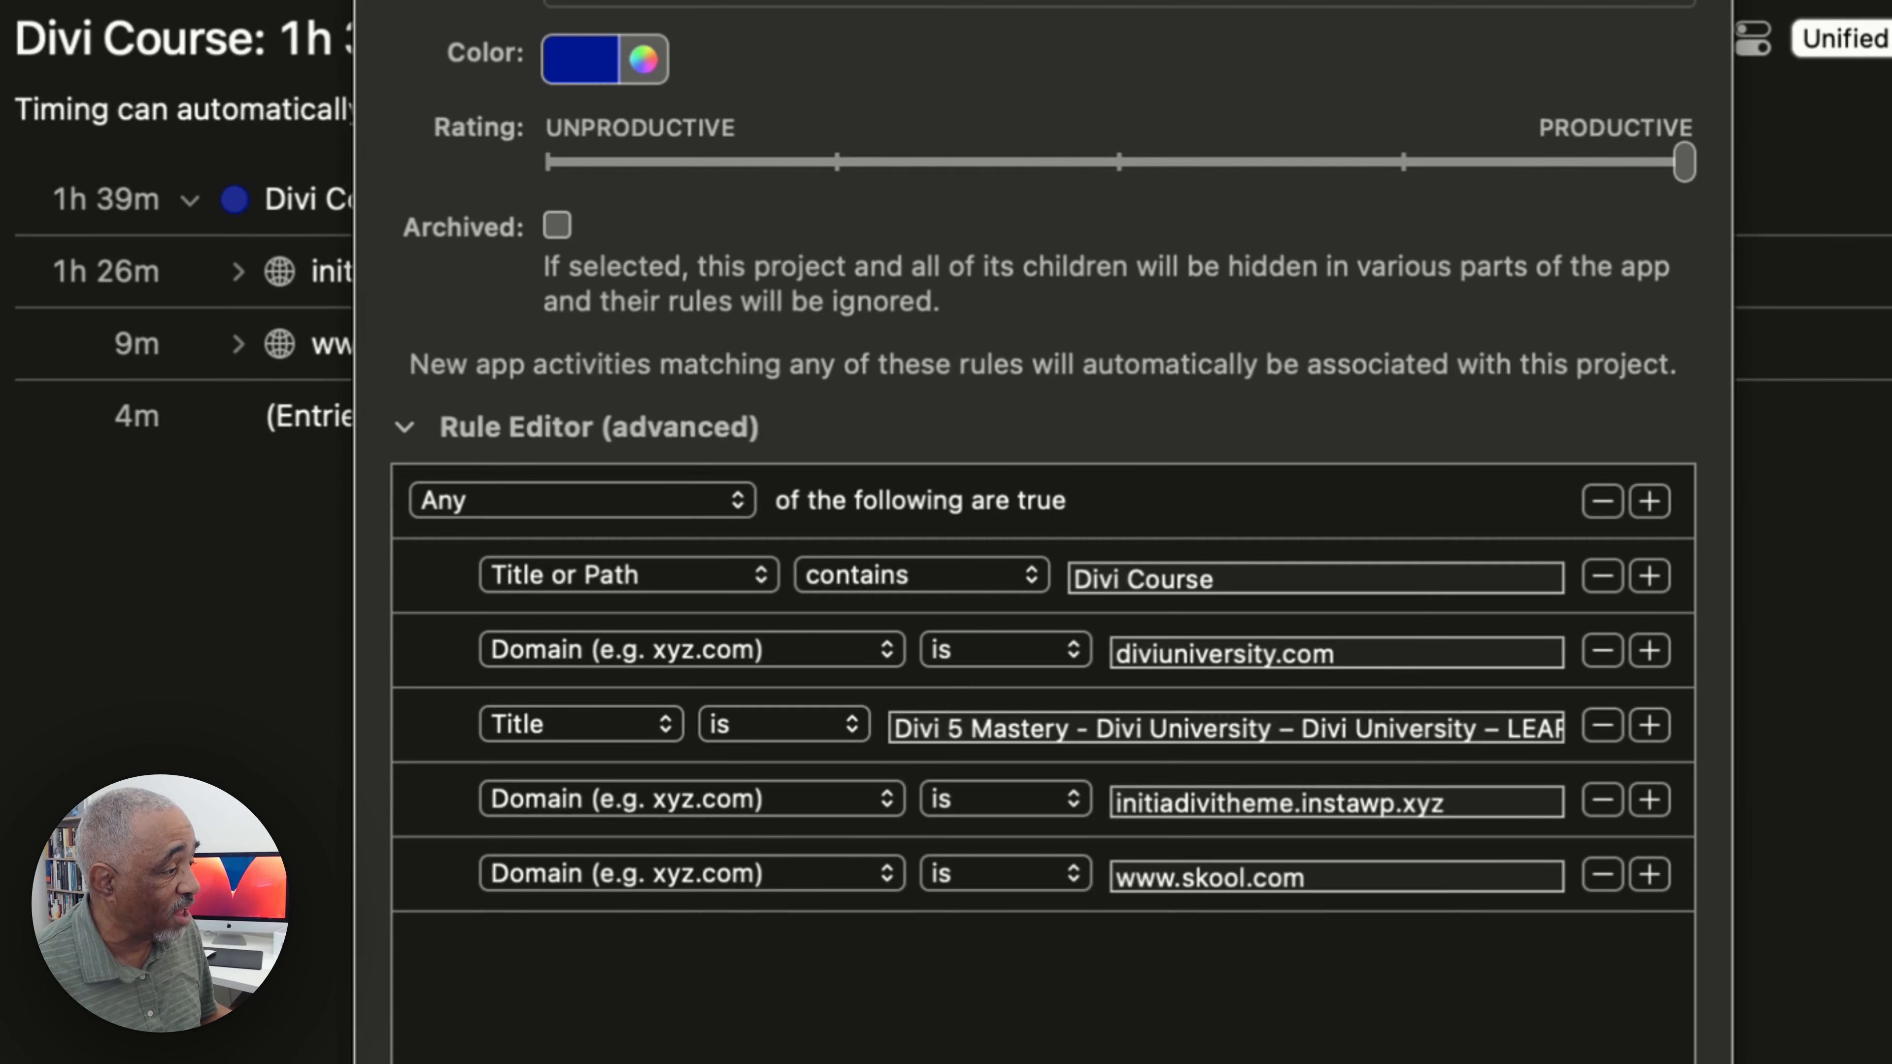
key("Return")
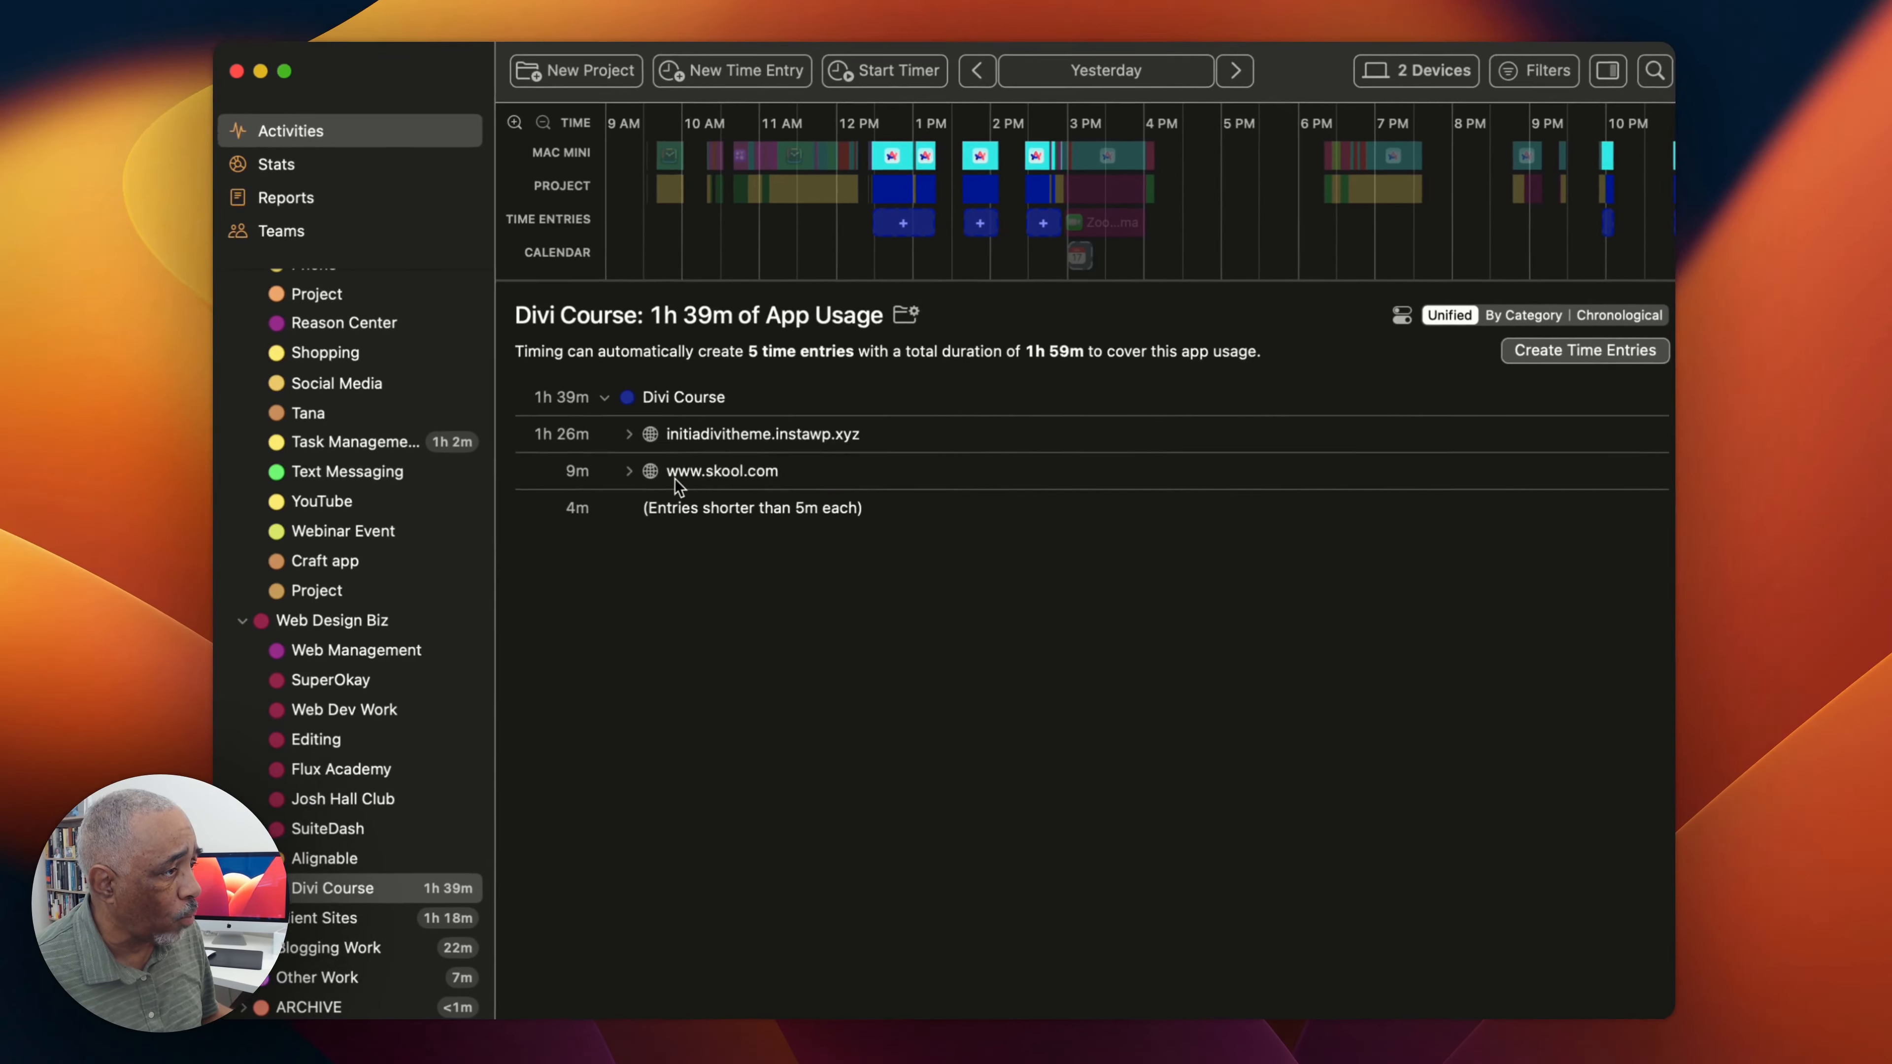
left_click(326, 349)
right_click(690, 468)
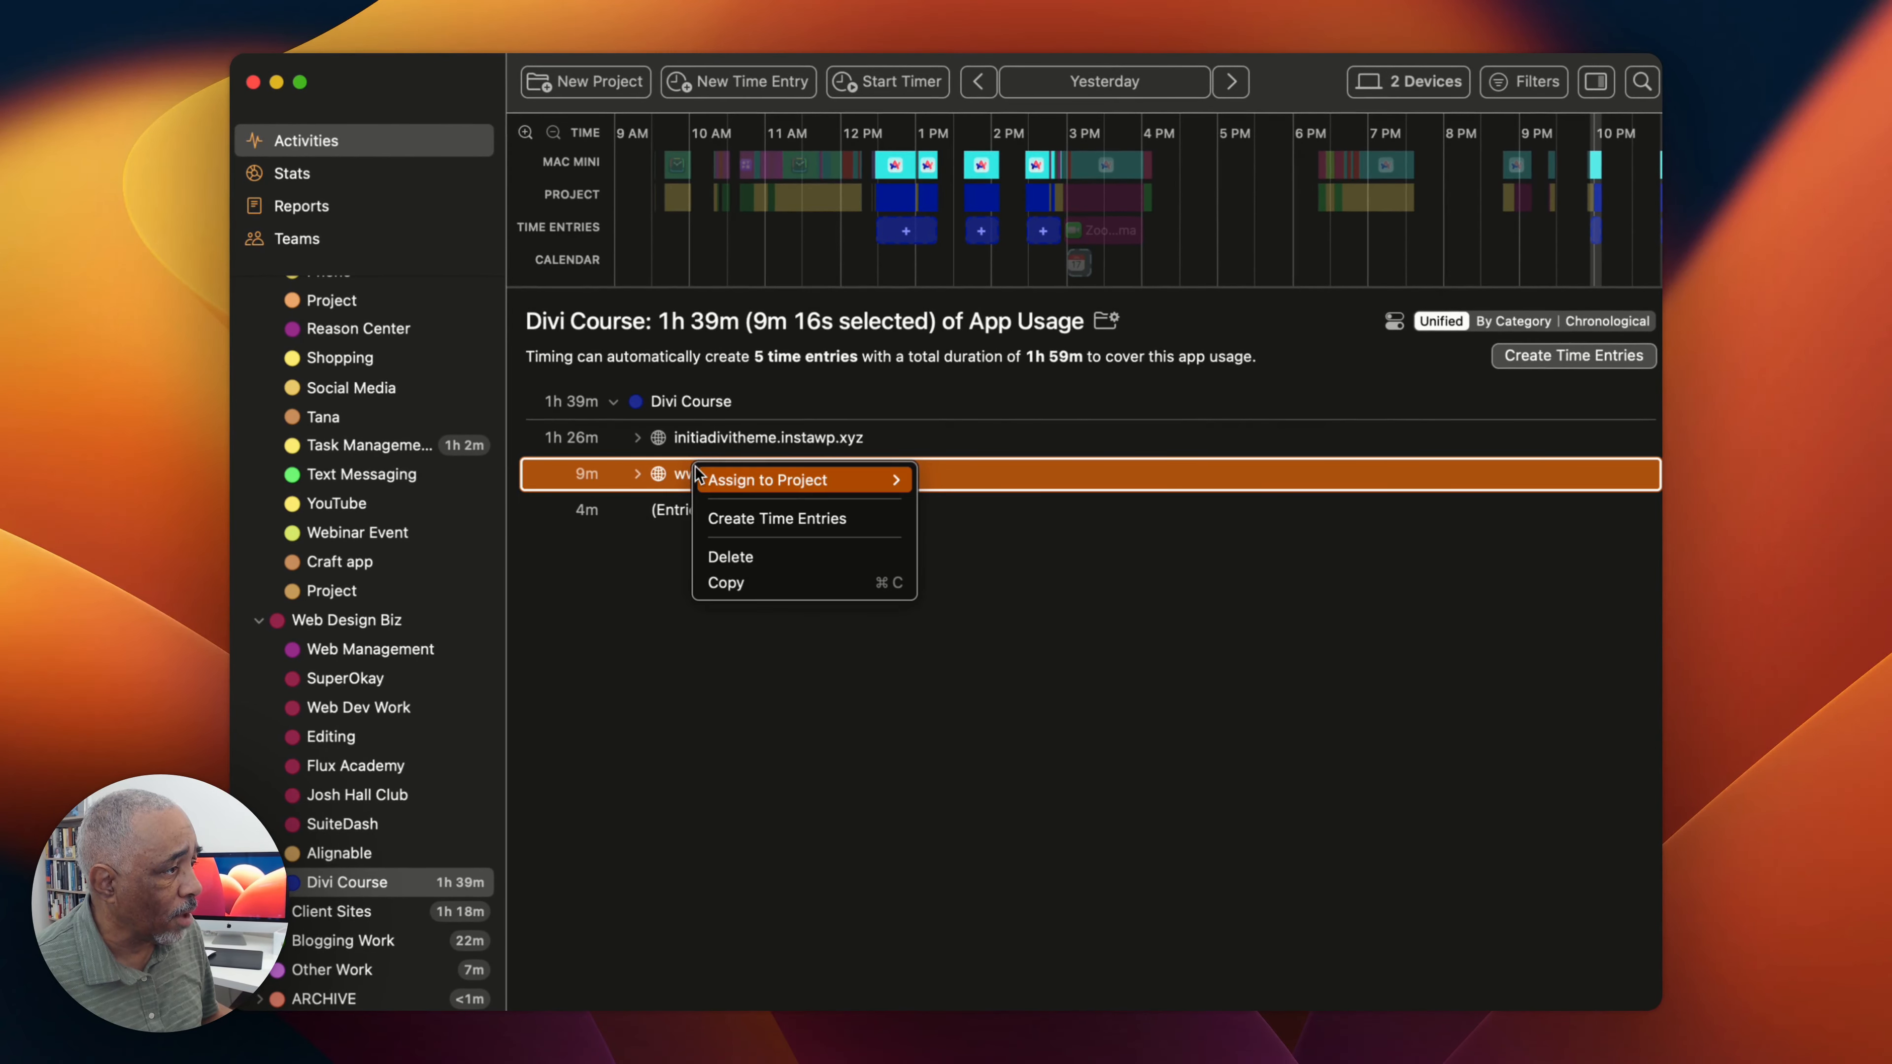
mouse_move(751, 481)
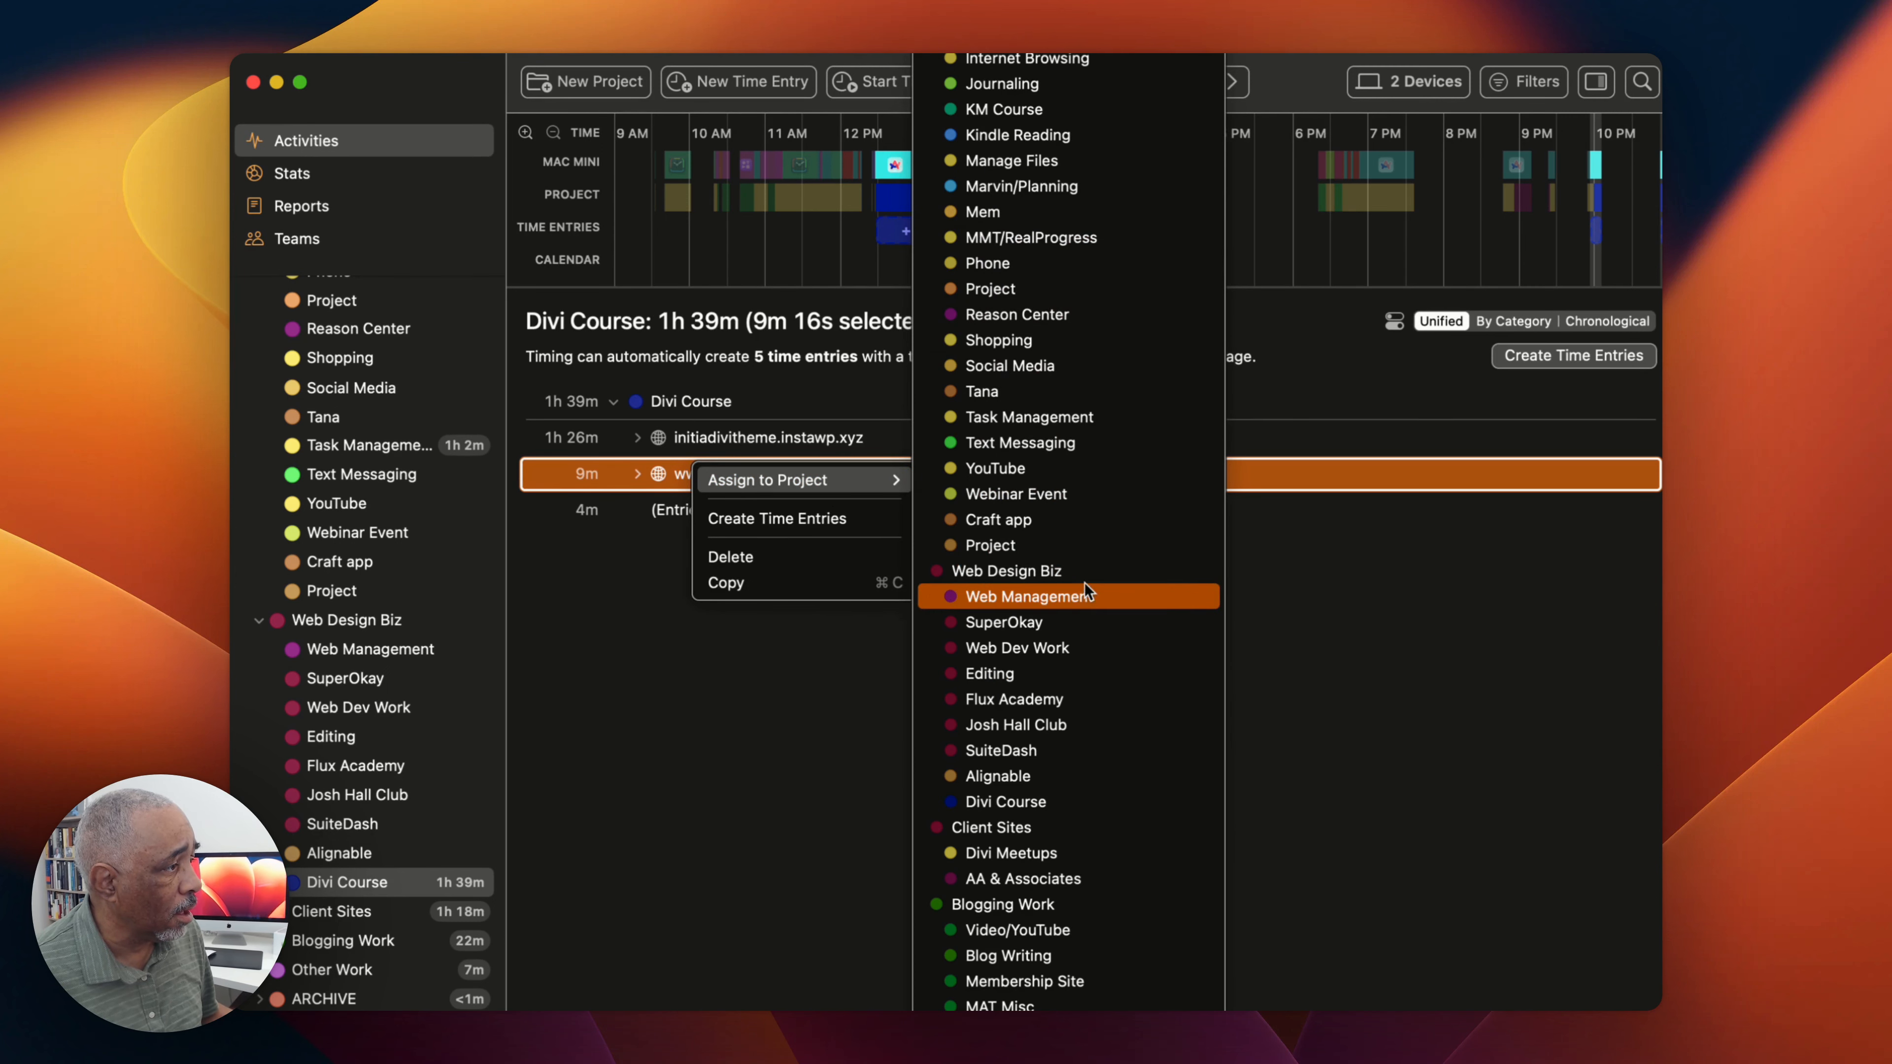
left_click(751, 663)
scroll(426, 662, "up", 10)
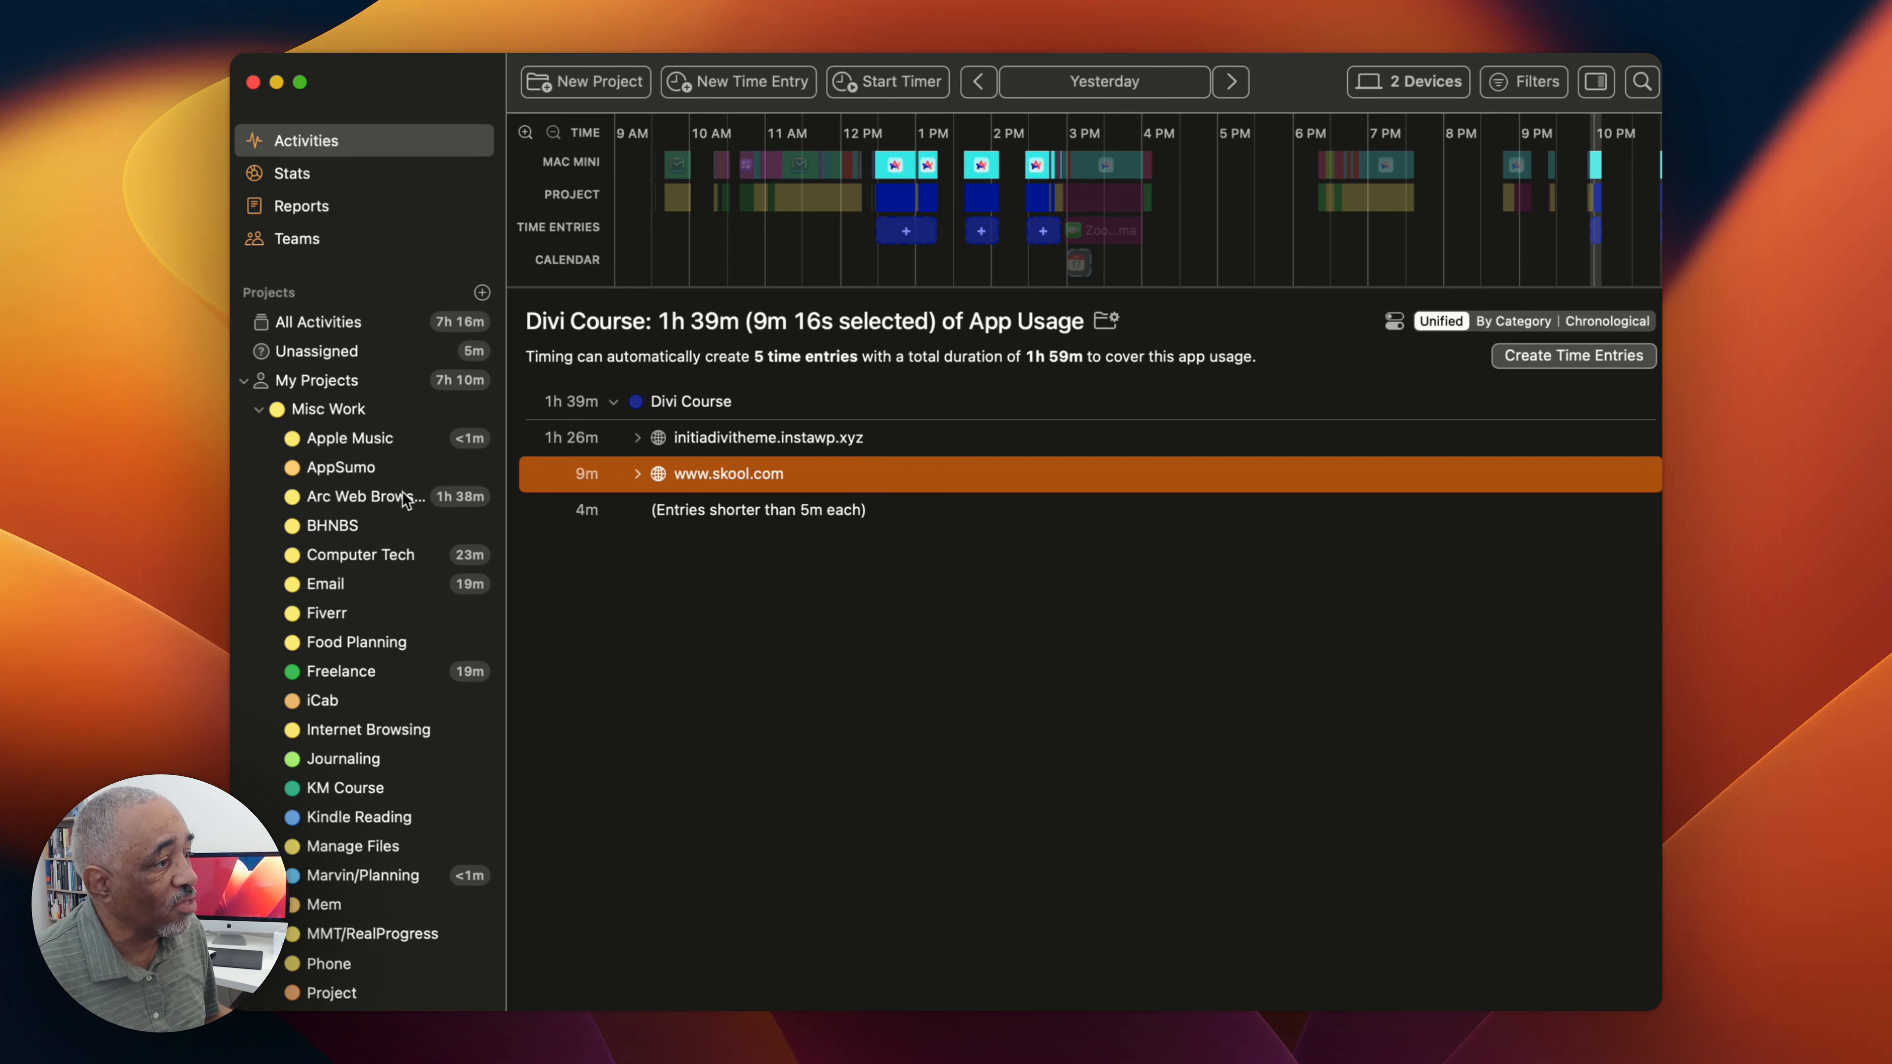
Step: Look through the project list from the Misc Work sub-projects to the Divi Course project under Web Design Biz
scroll(409, 484, "down", 2)
scroll(408, 475, "down", 8)
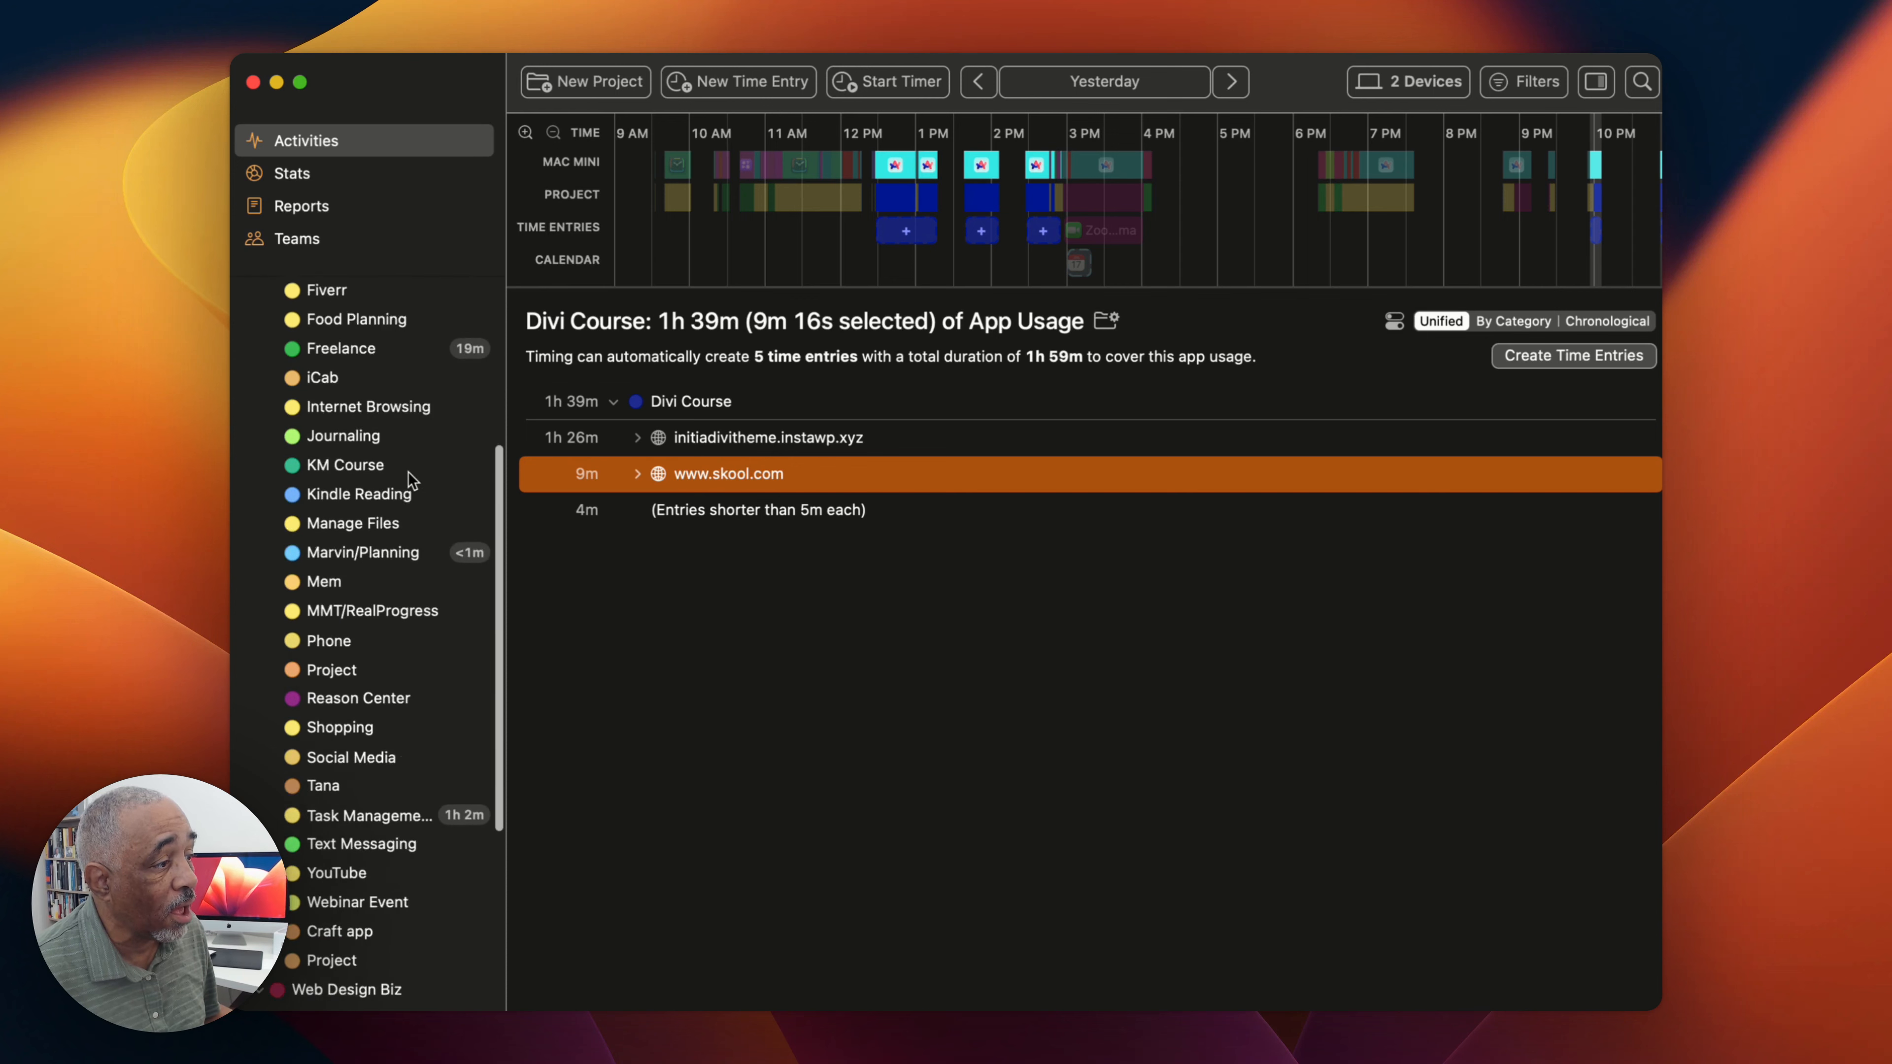
scroll(408, 477, "down", 5)
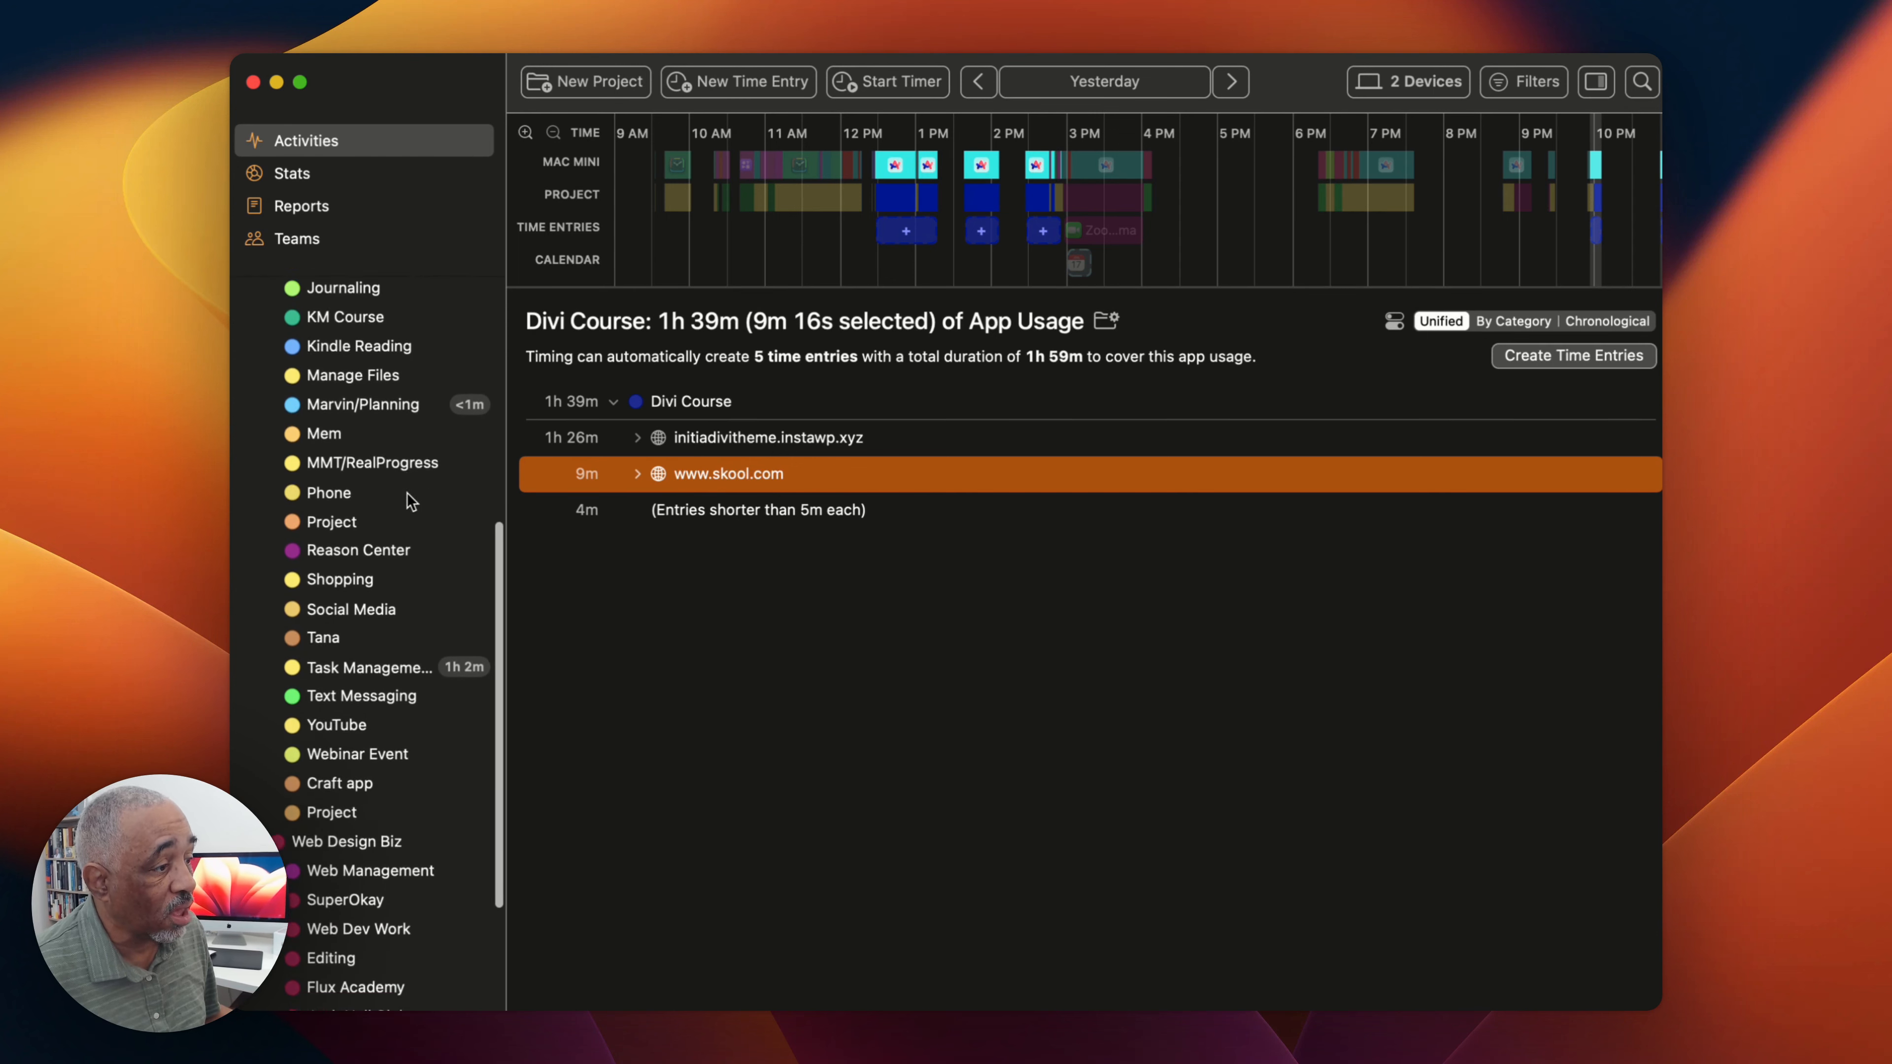
scroll(407, 493, "down", 3)
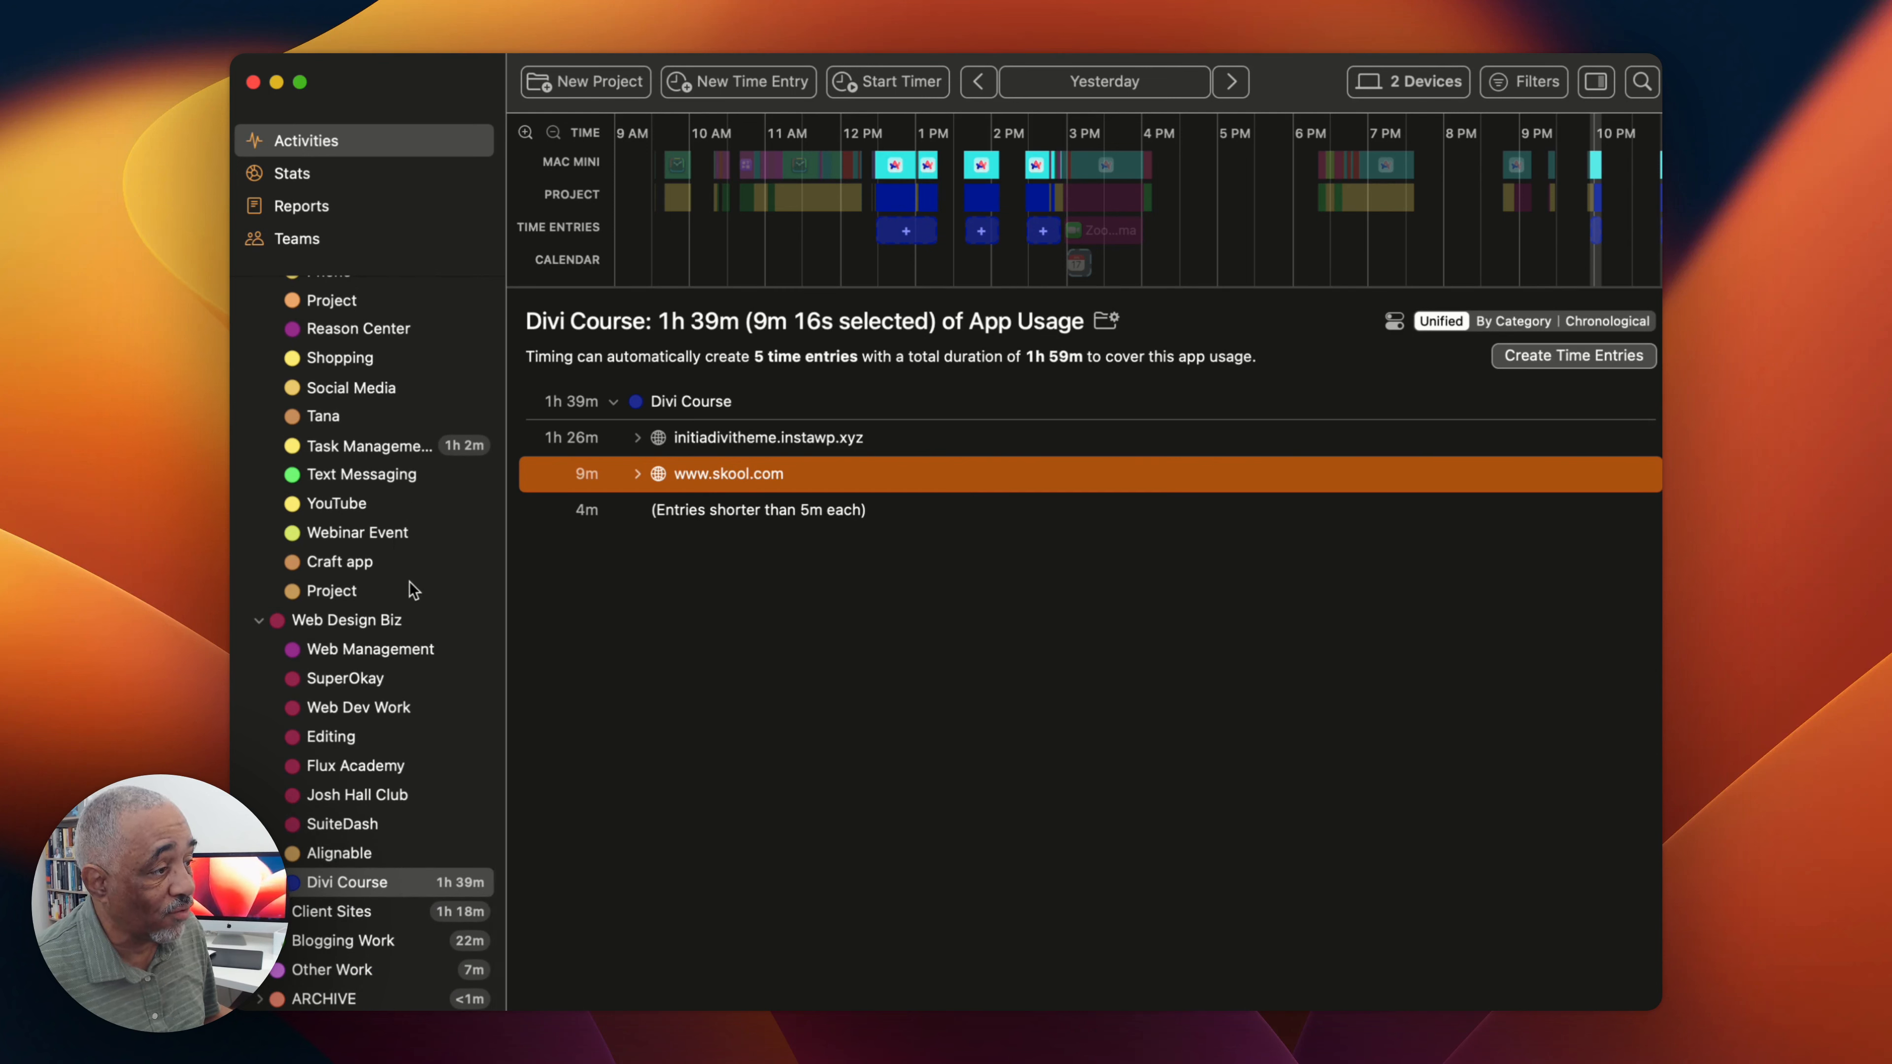
scroll(412, 571, "up", 15)
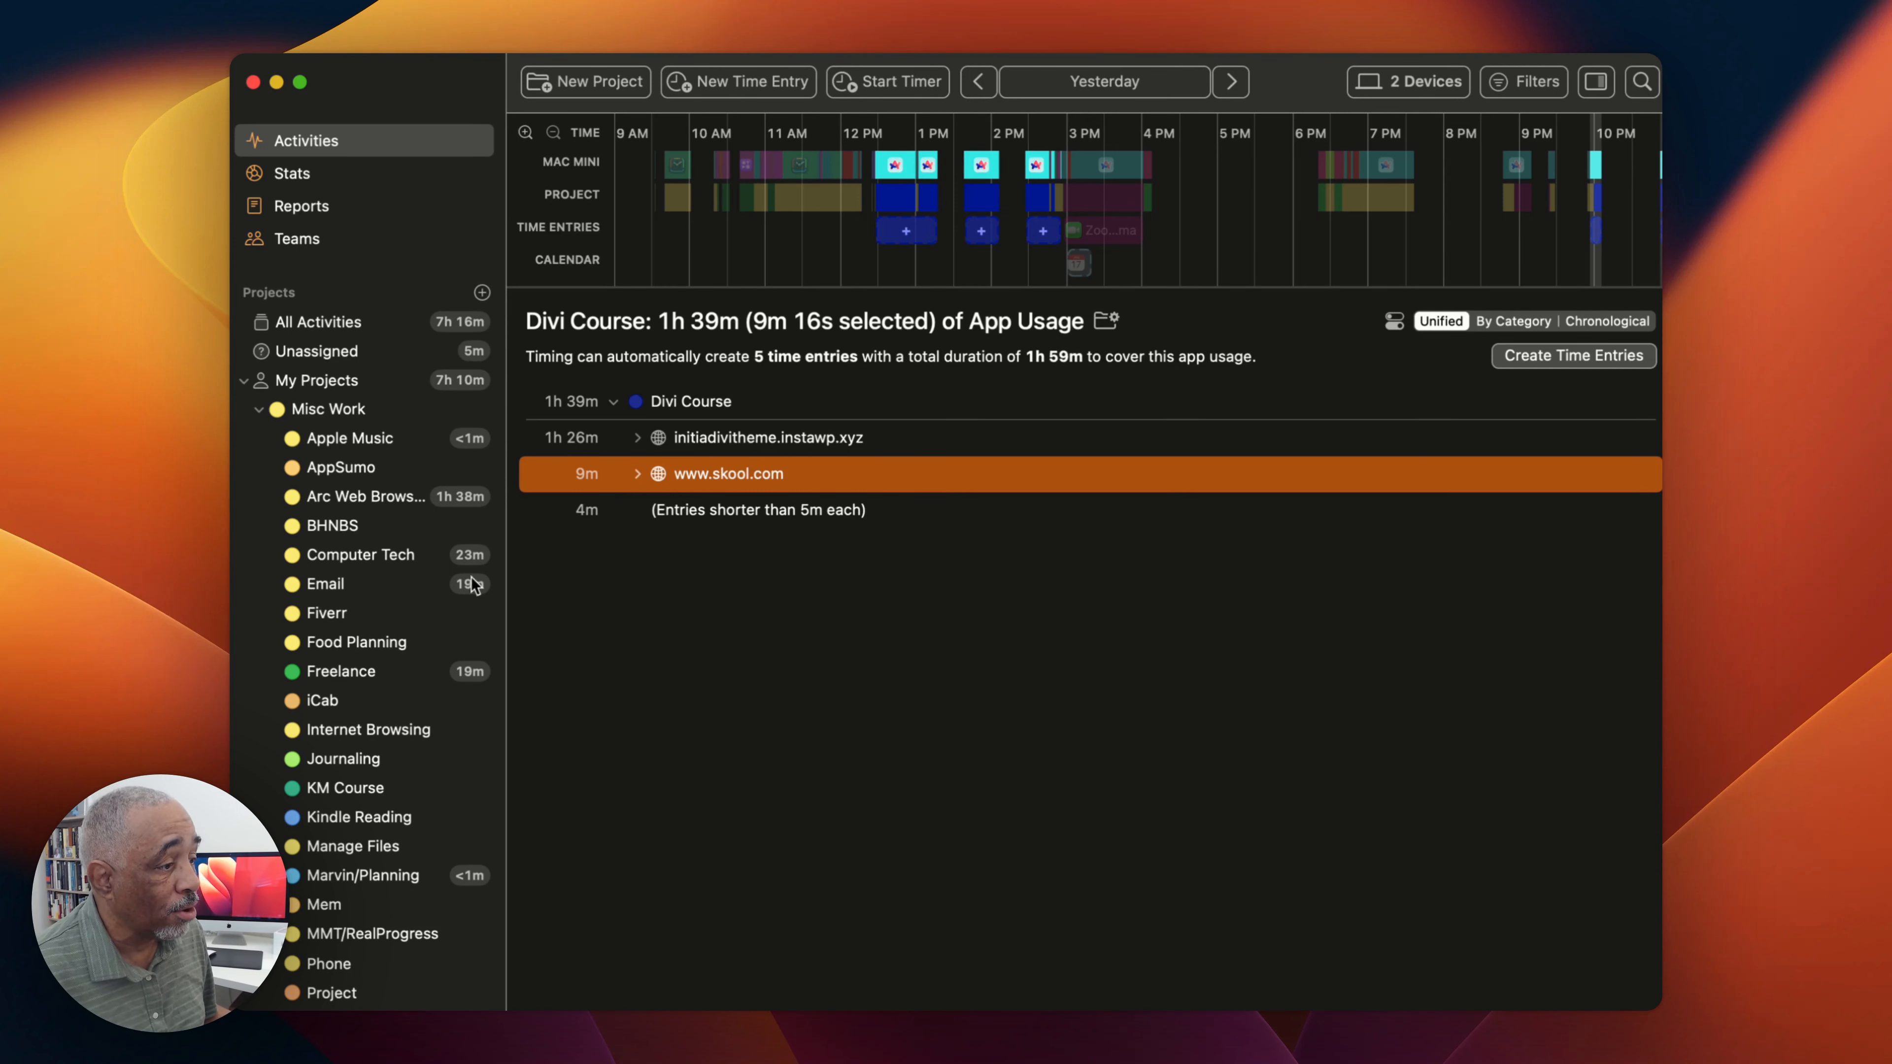
scroll(429, 604, "down", 2)
scroll(428, 605, "up", 1)
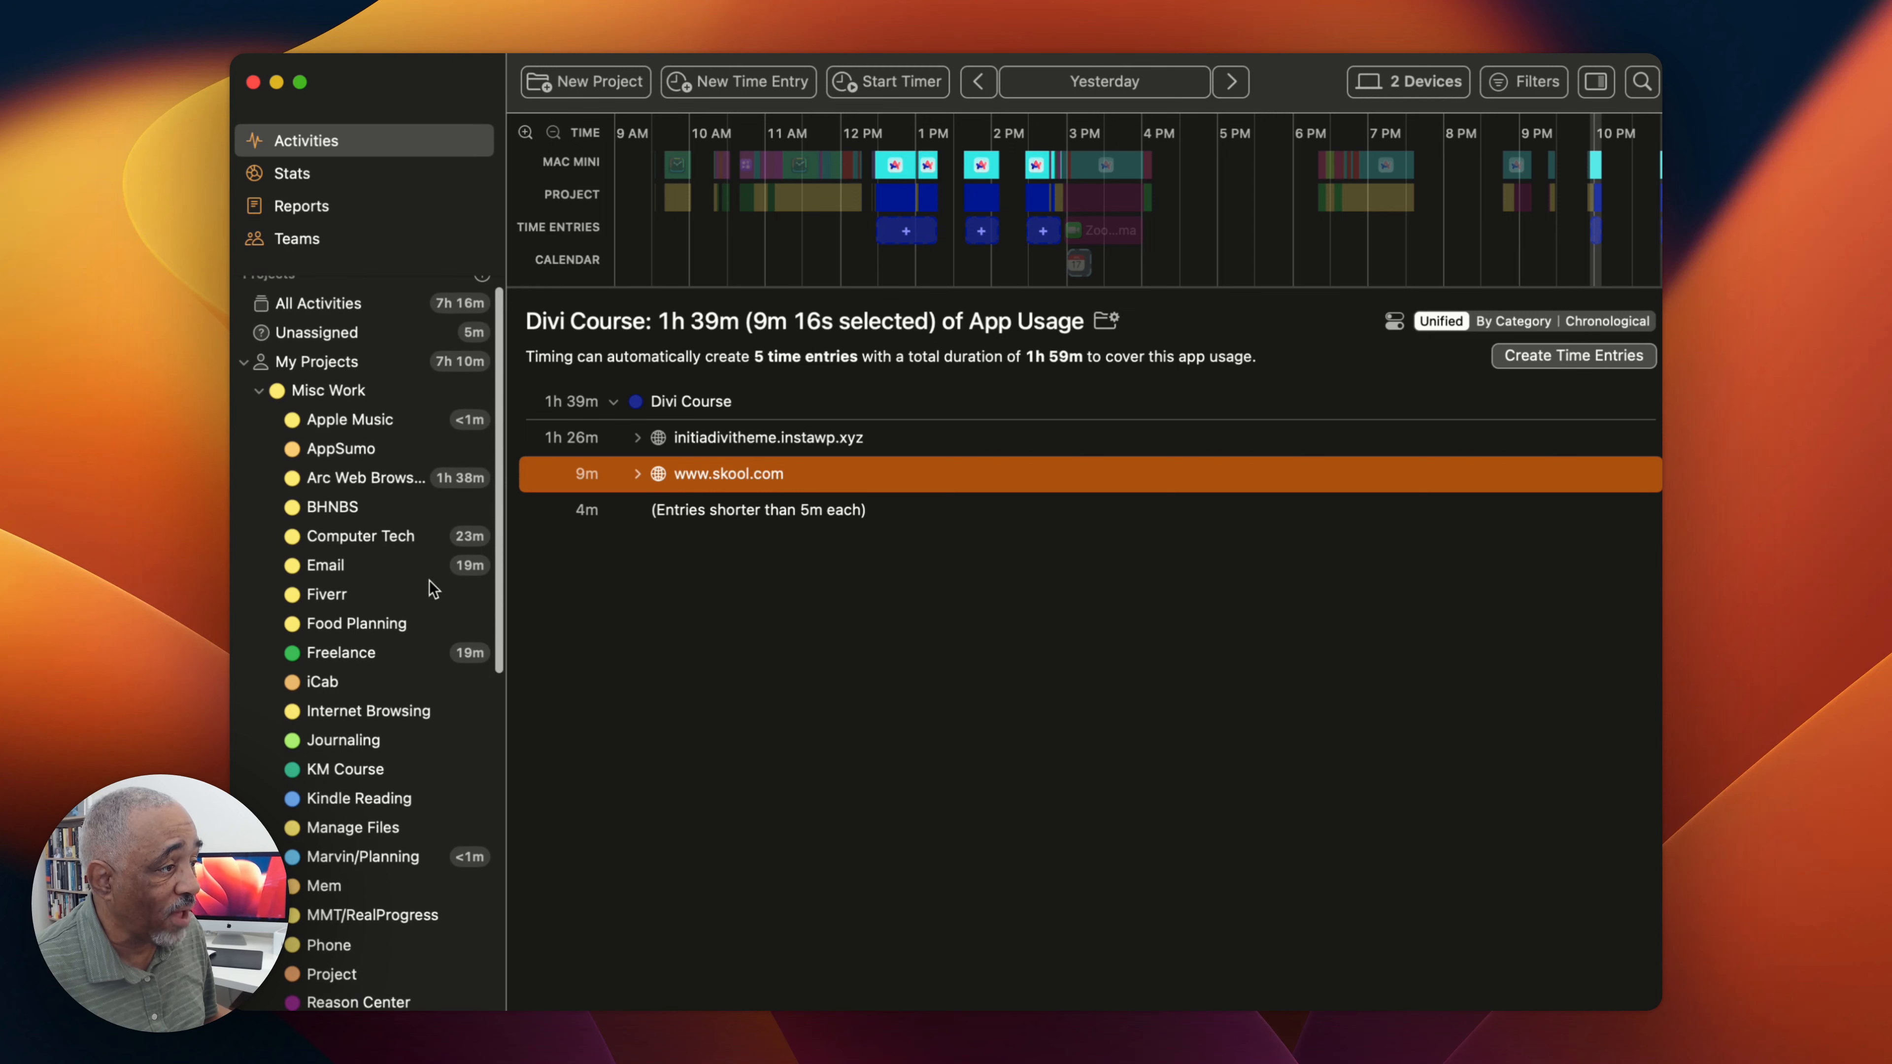
scroll(417, 534, "down", 15)
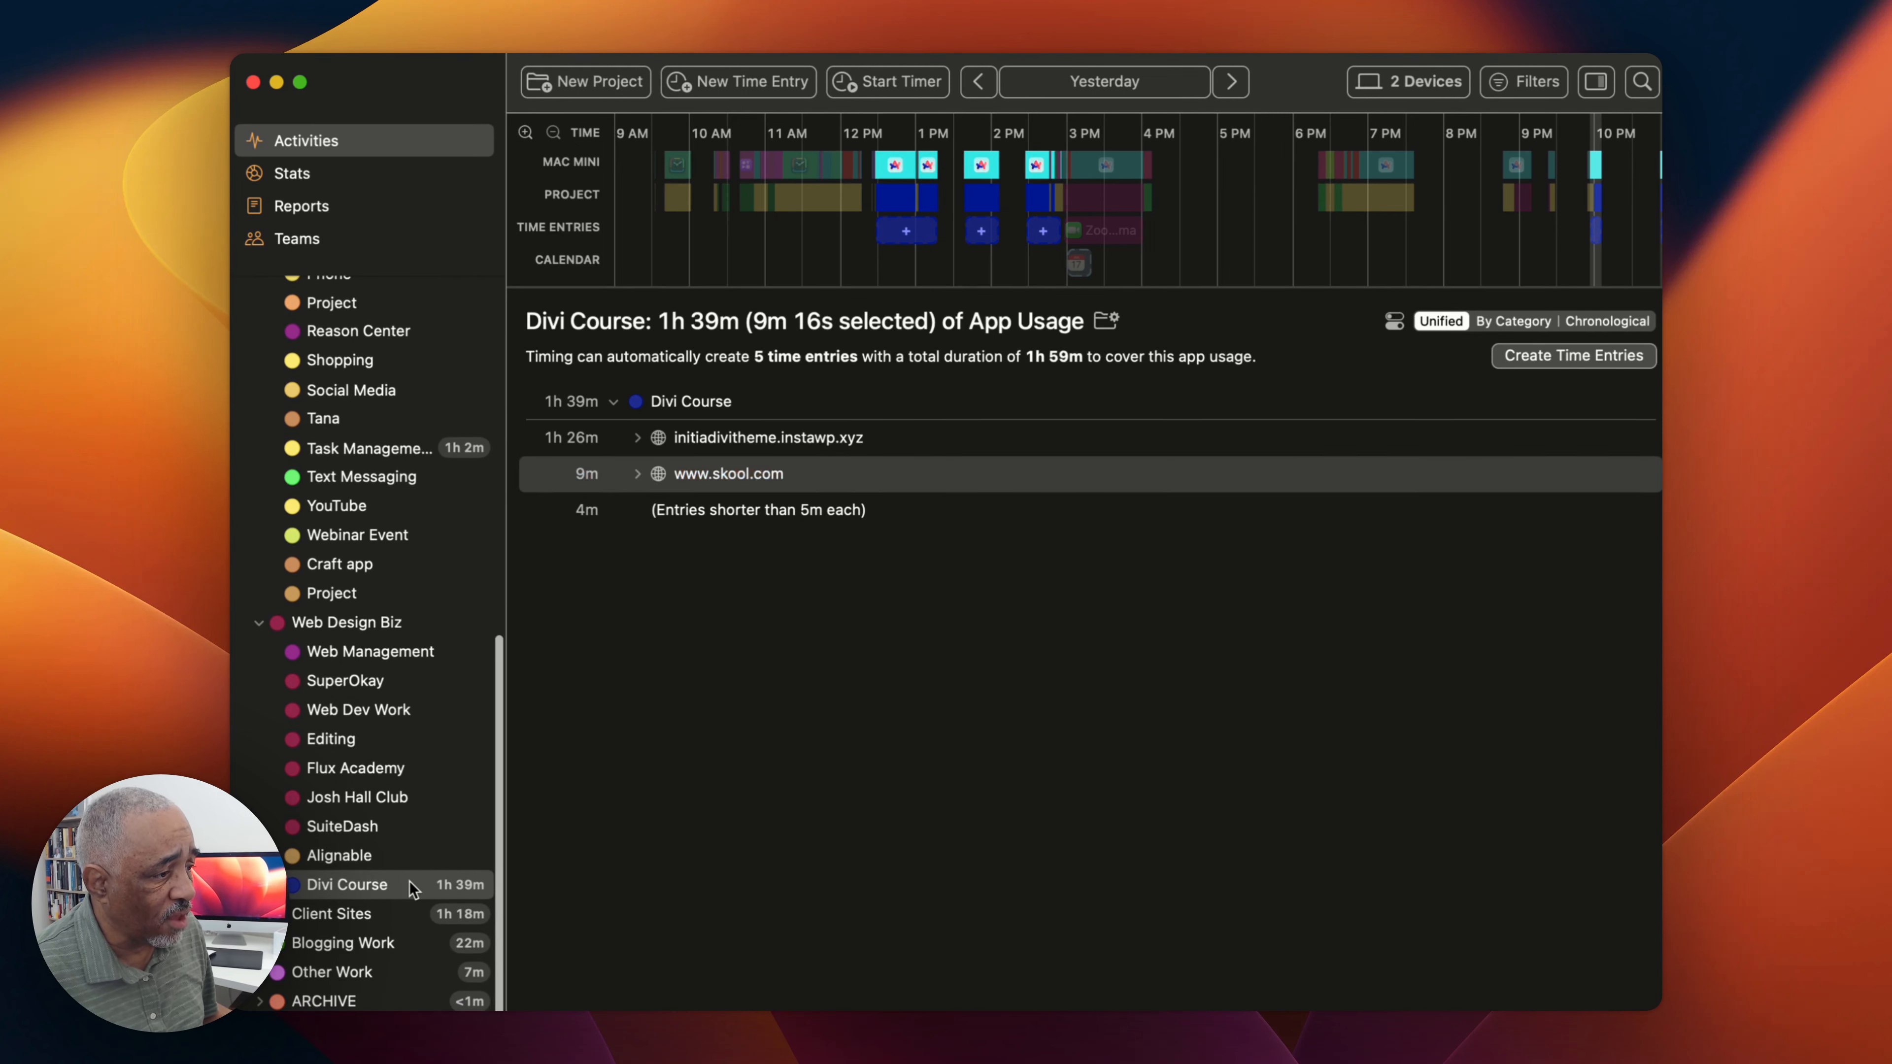
Step: View the Divi Course report for yesterday, preview its PDF / Print export, and cancel the export
left_click(358, 205)
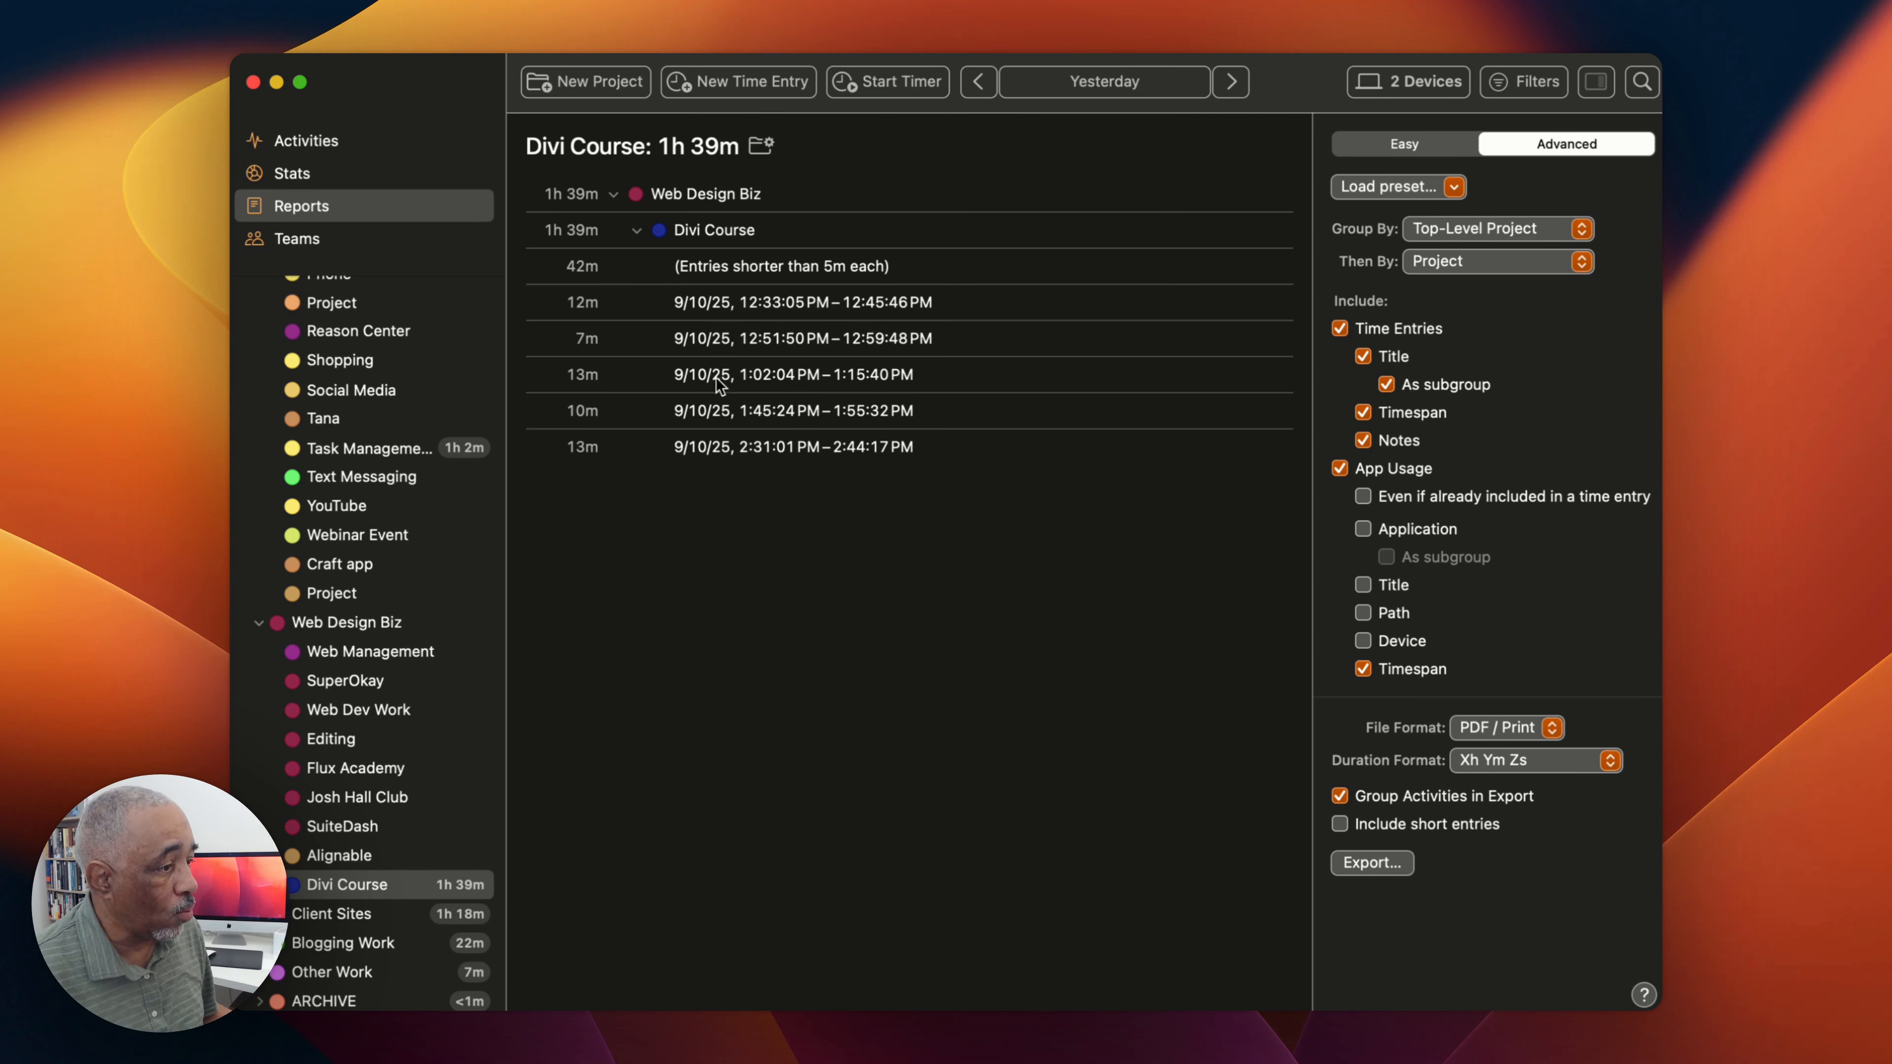
left_click(1384, 864)
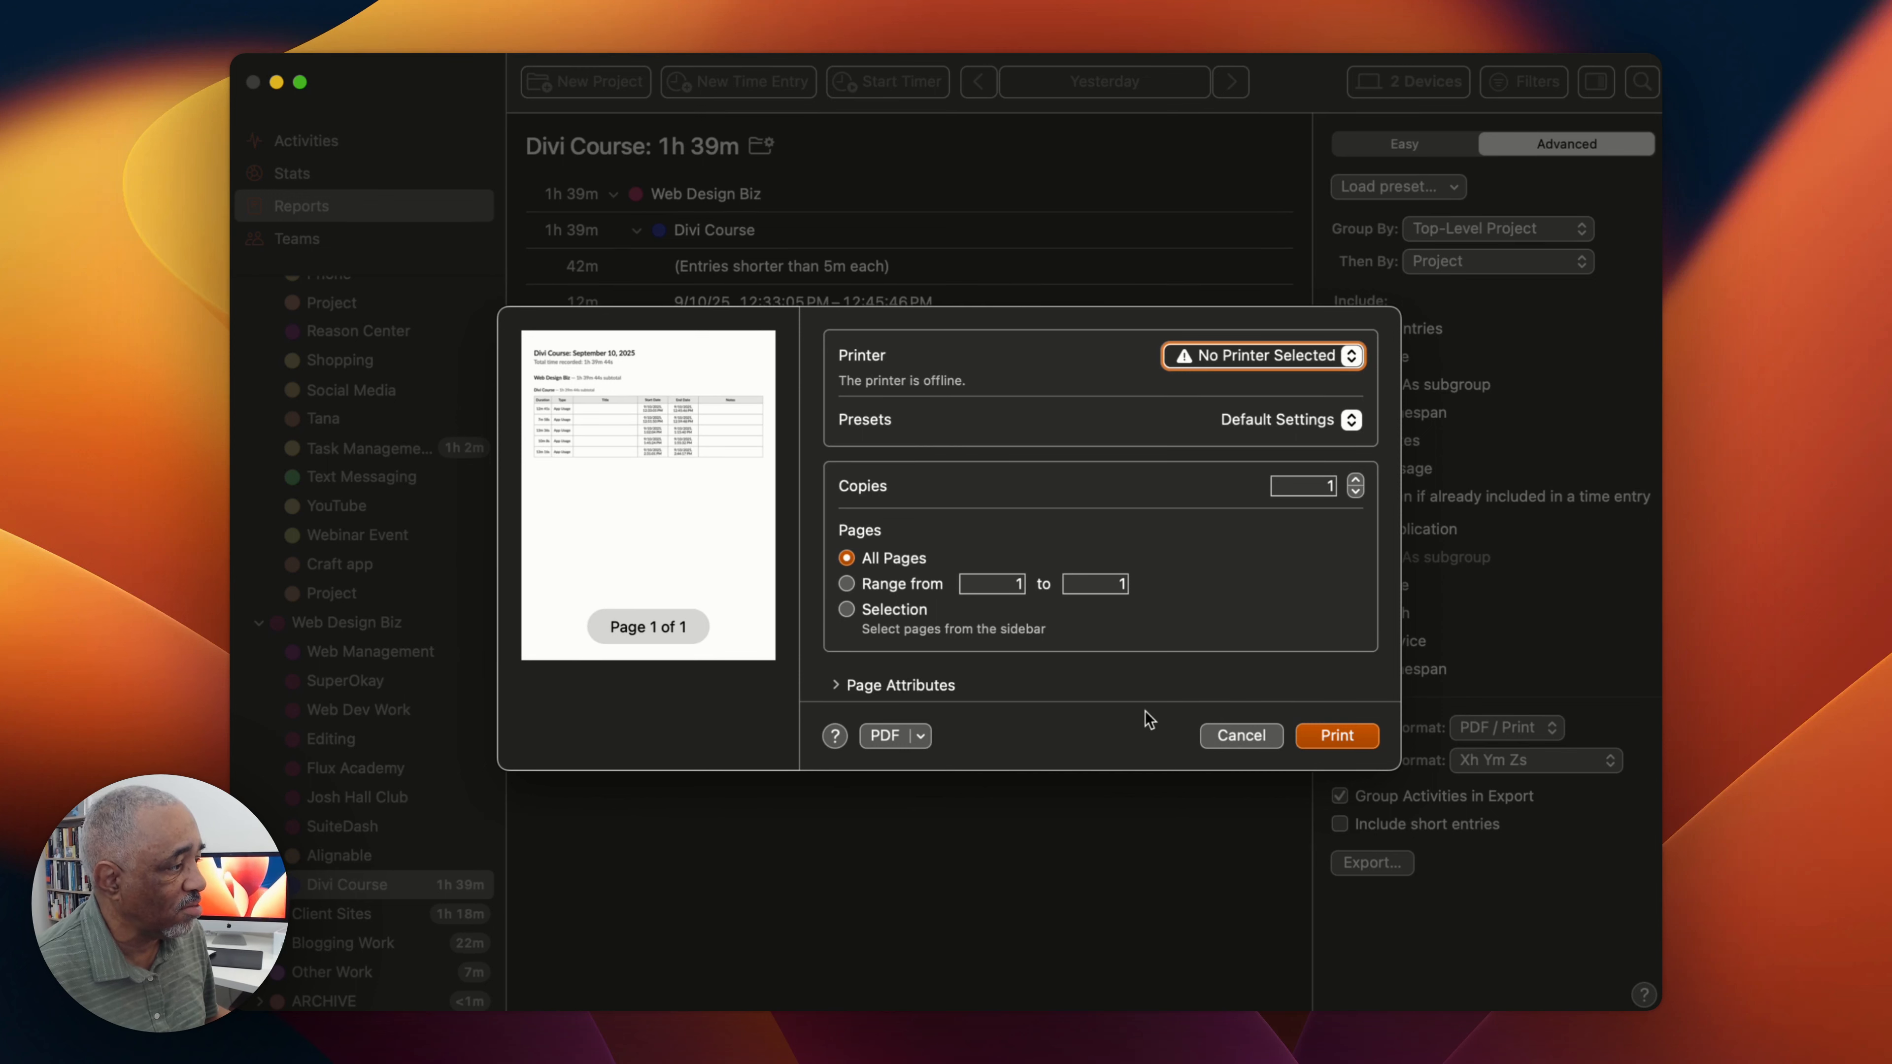
left_click(1242, 736)
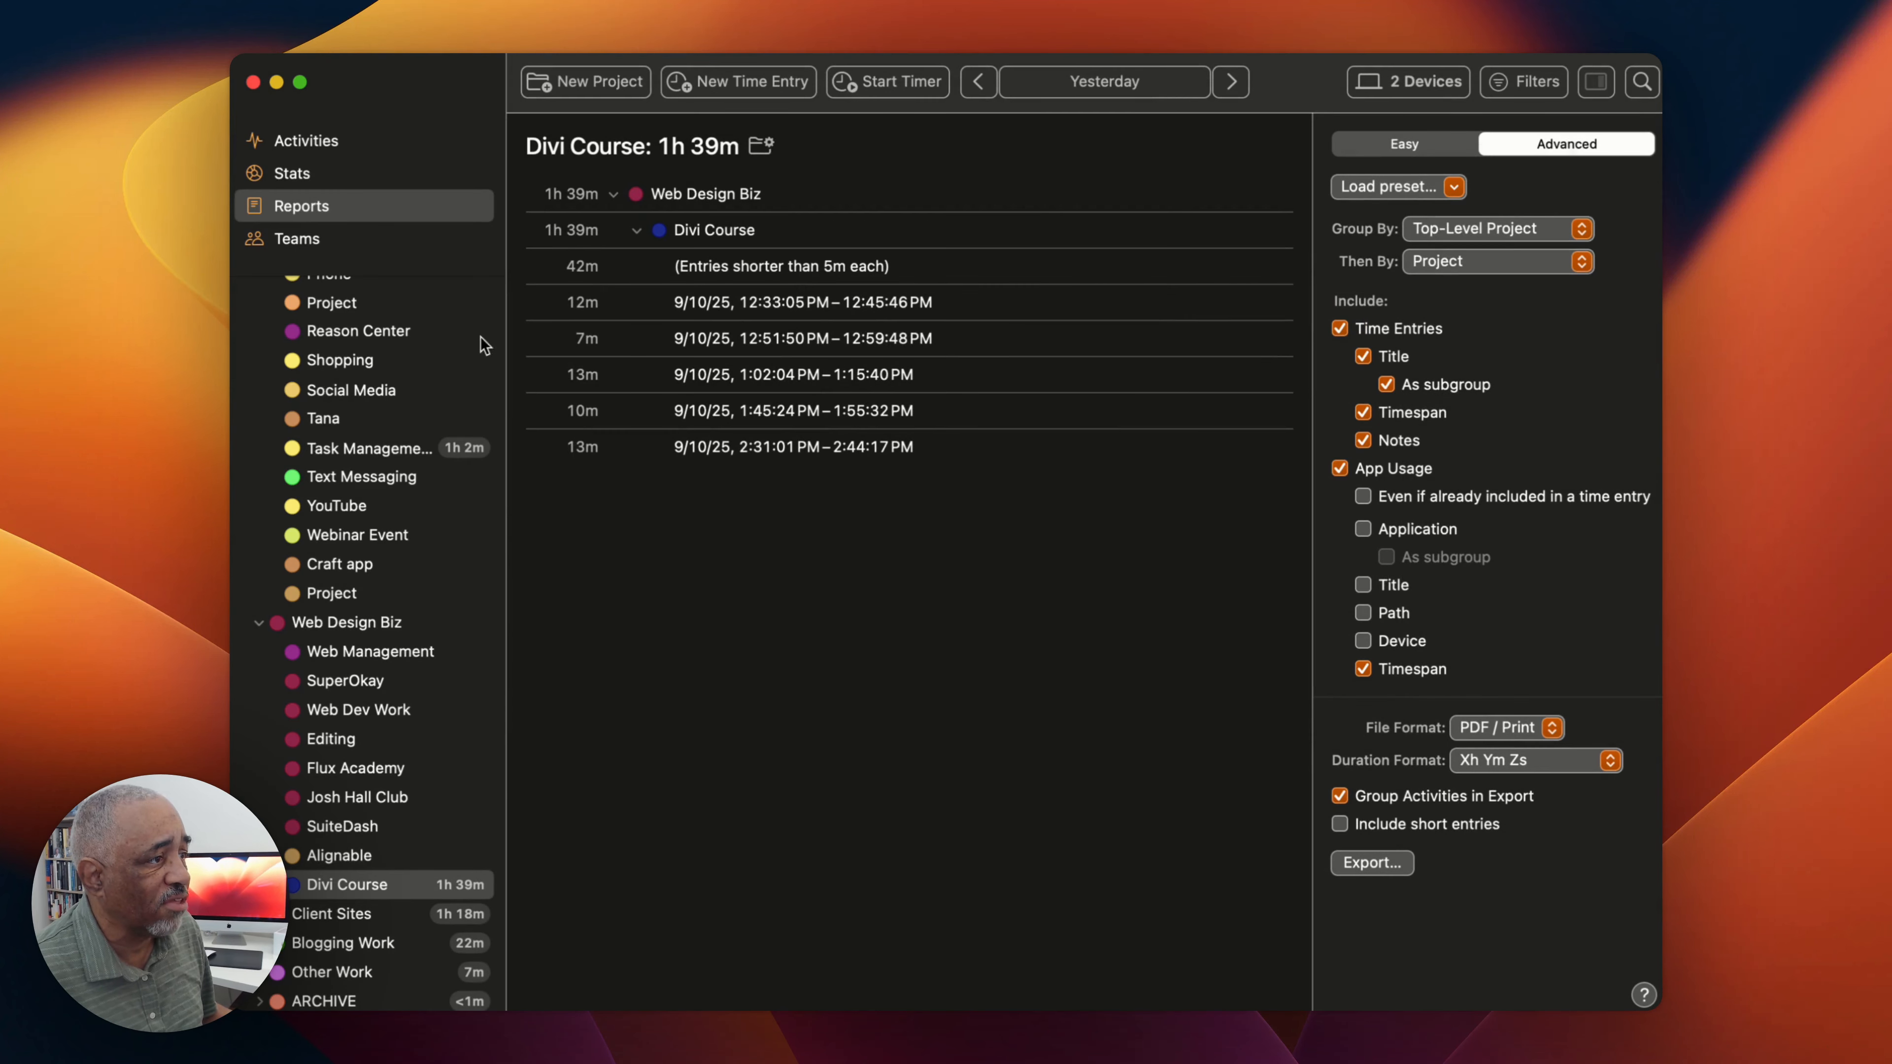
Step: Draft a time entry titled Timing Research for Task Management from 11:10 AM to 12:15 PM yesterday, and discard it
left_click(371, 138)
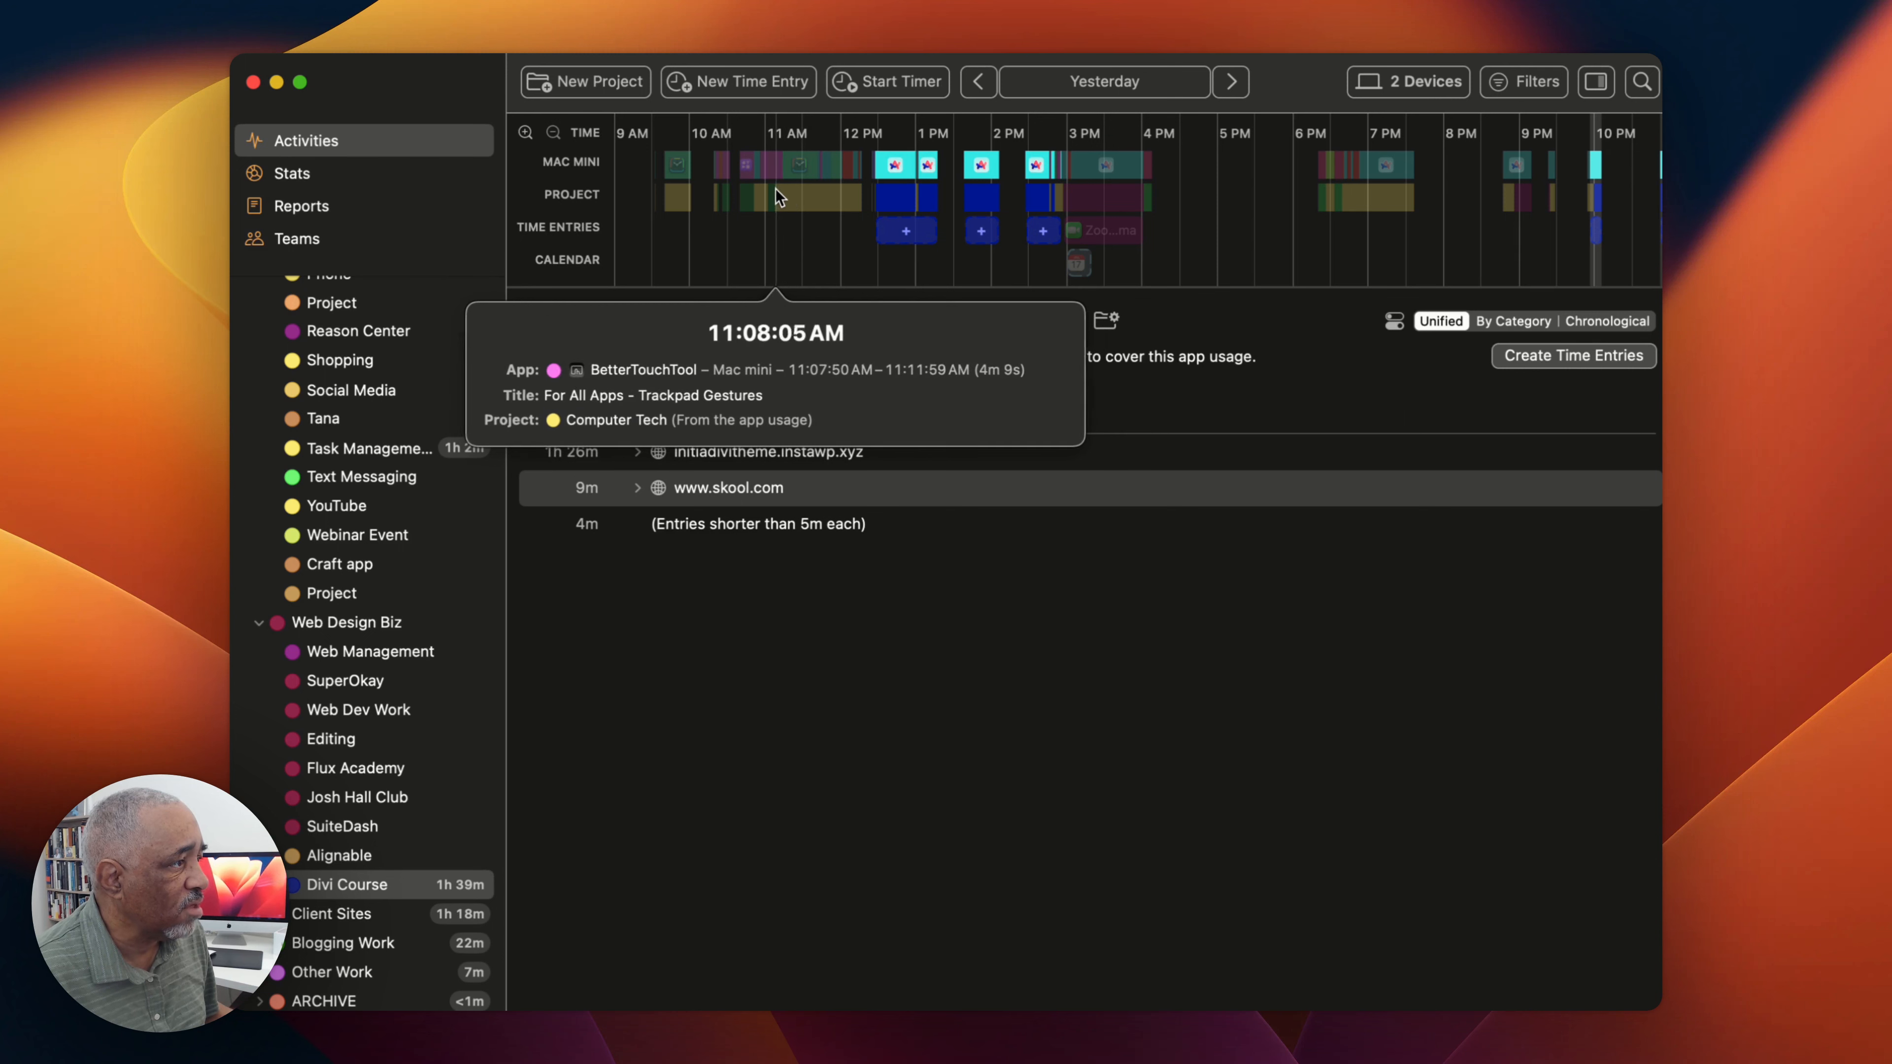
left_click_drag(776, 195, 856, 216)
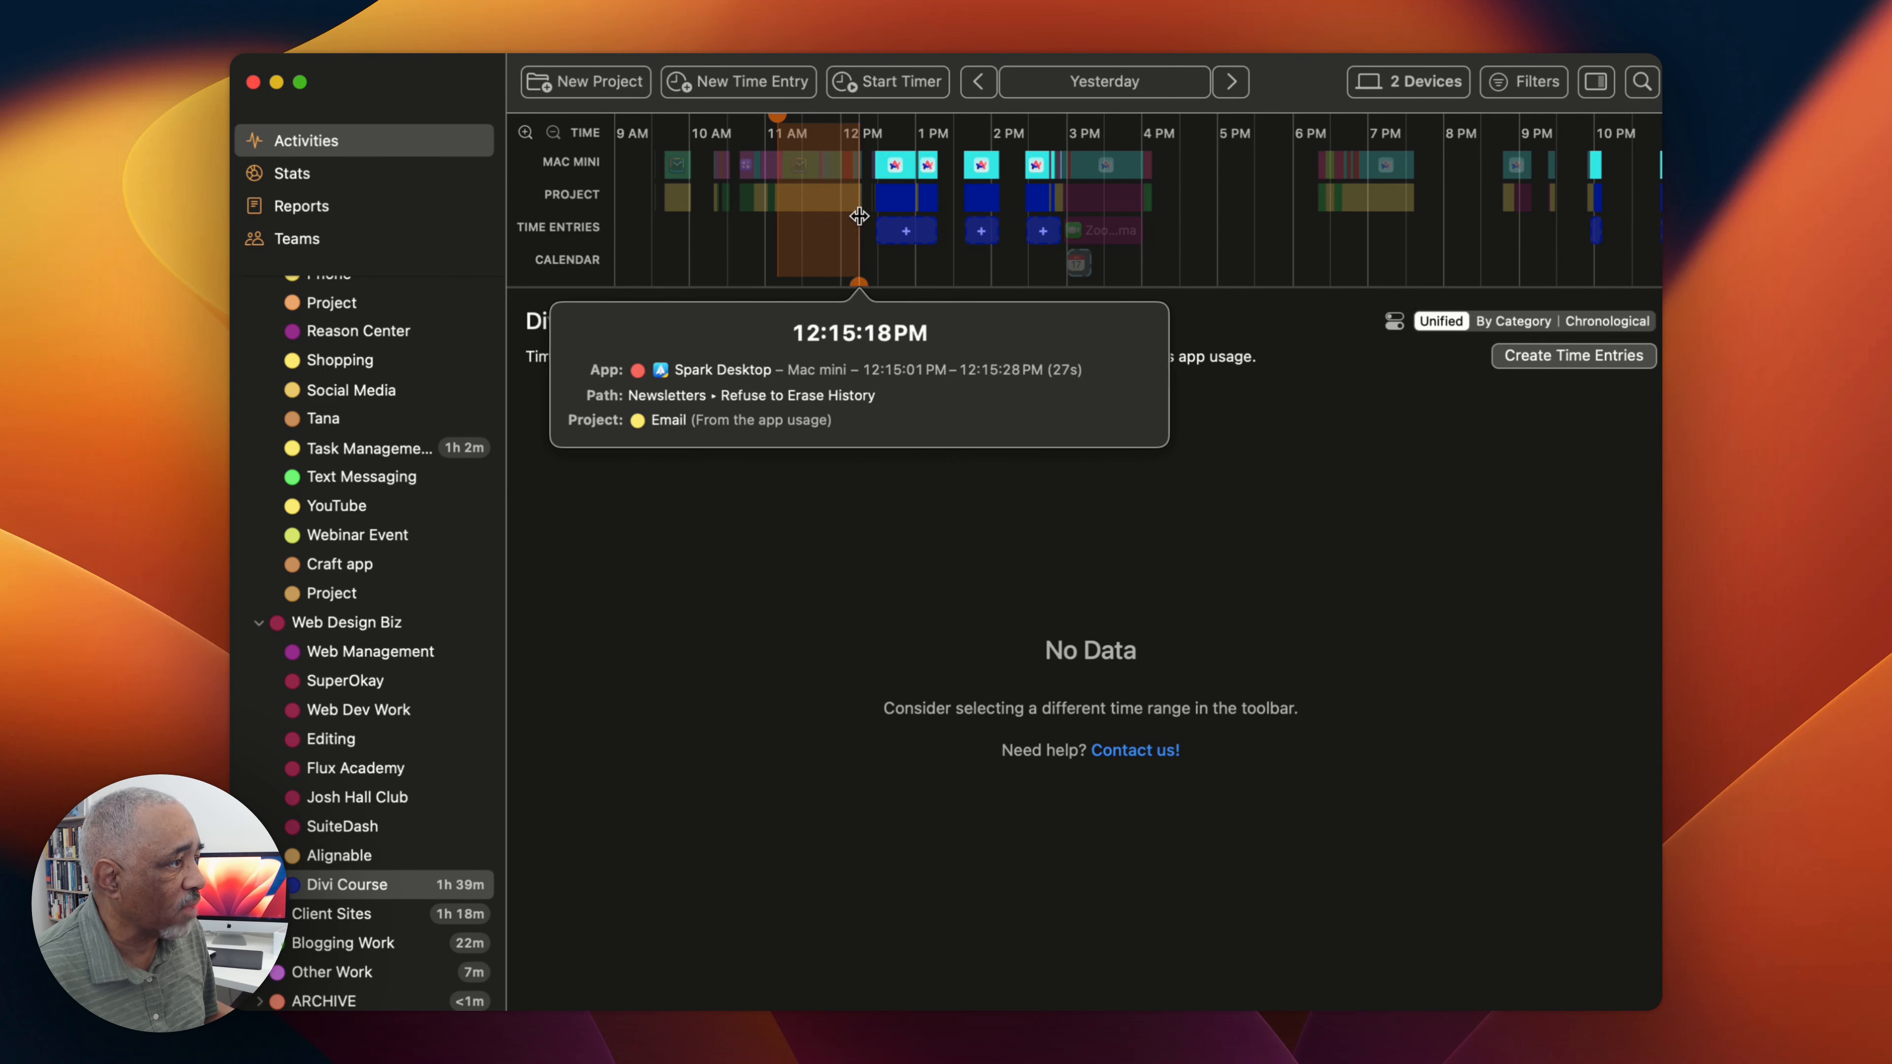
left_click(817, 233)
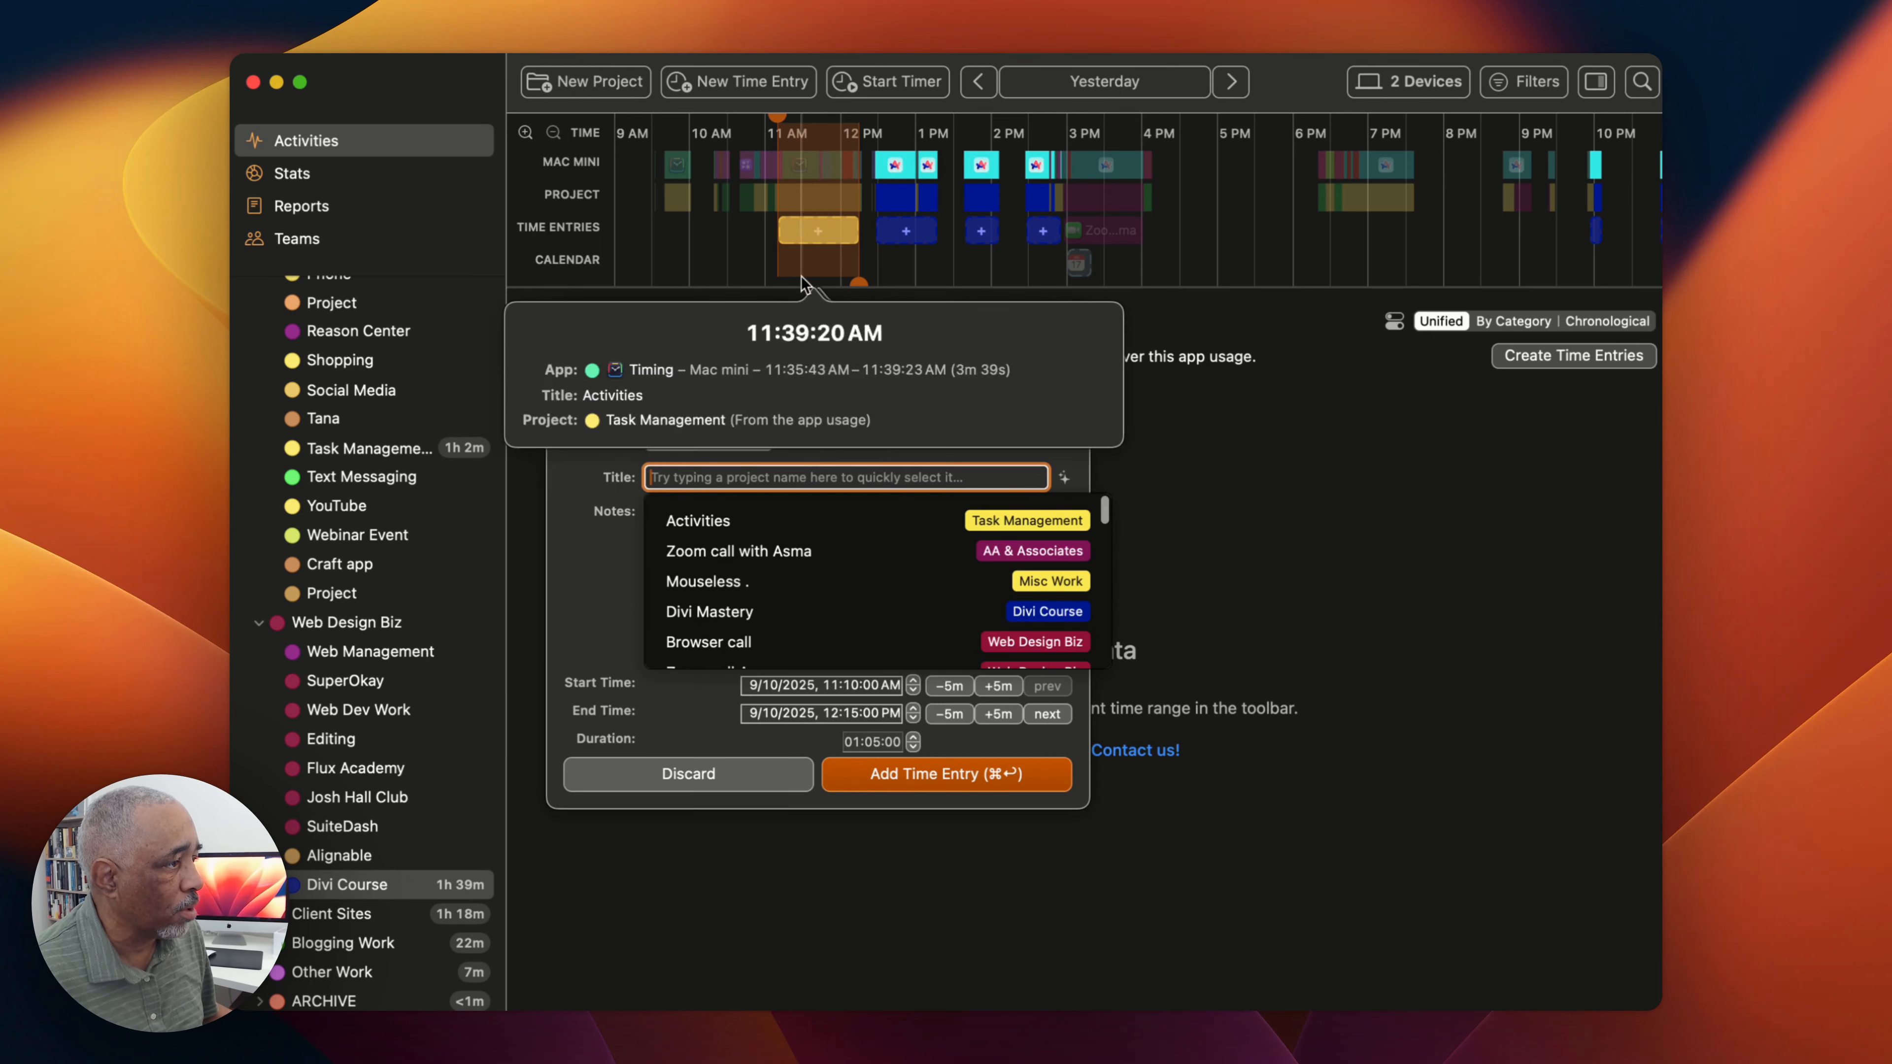
type("Timing Research")
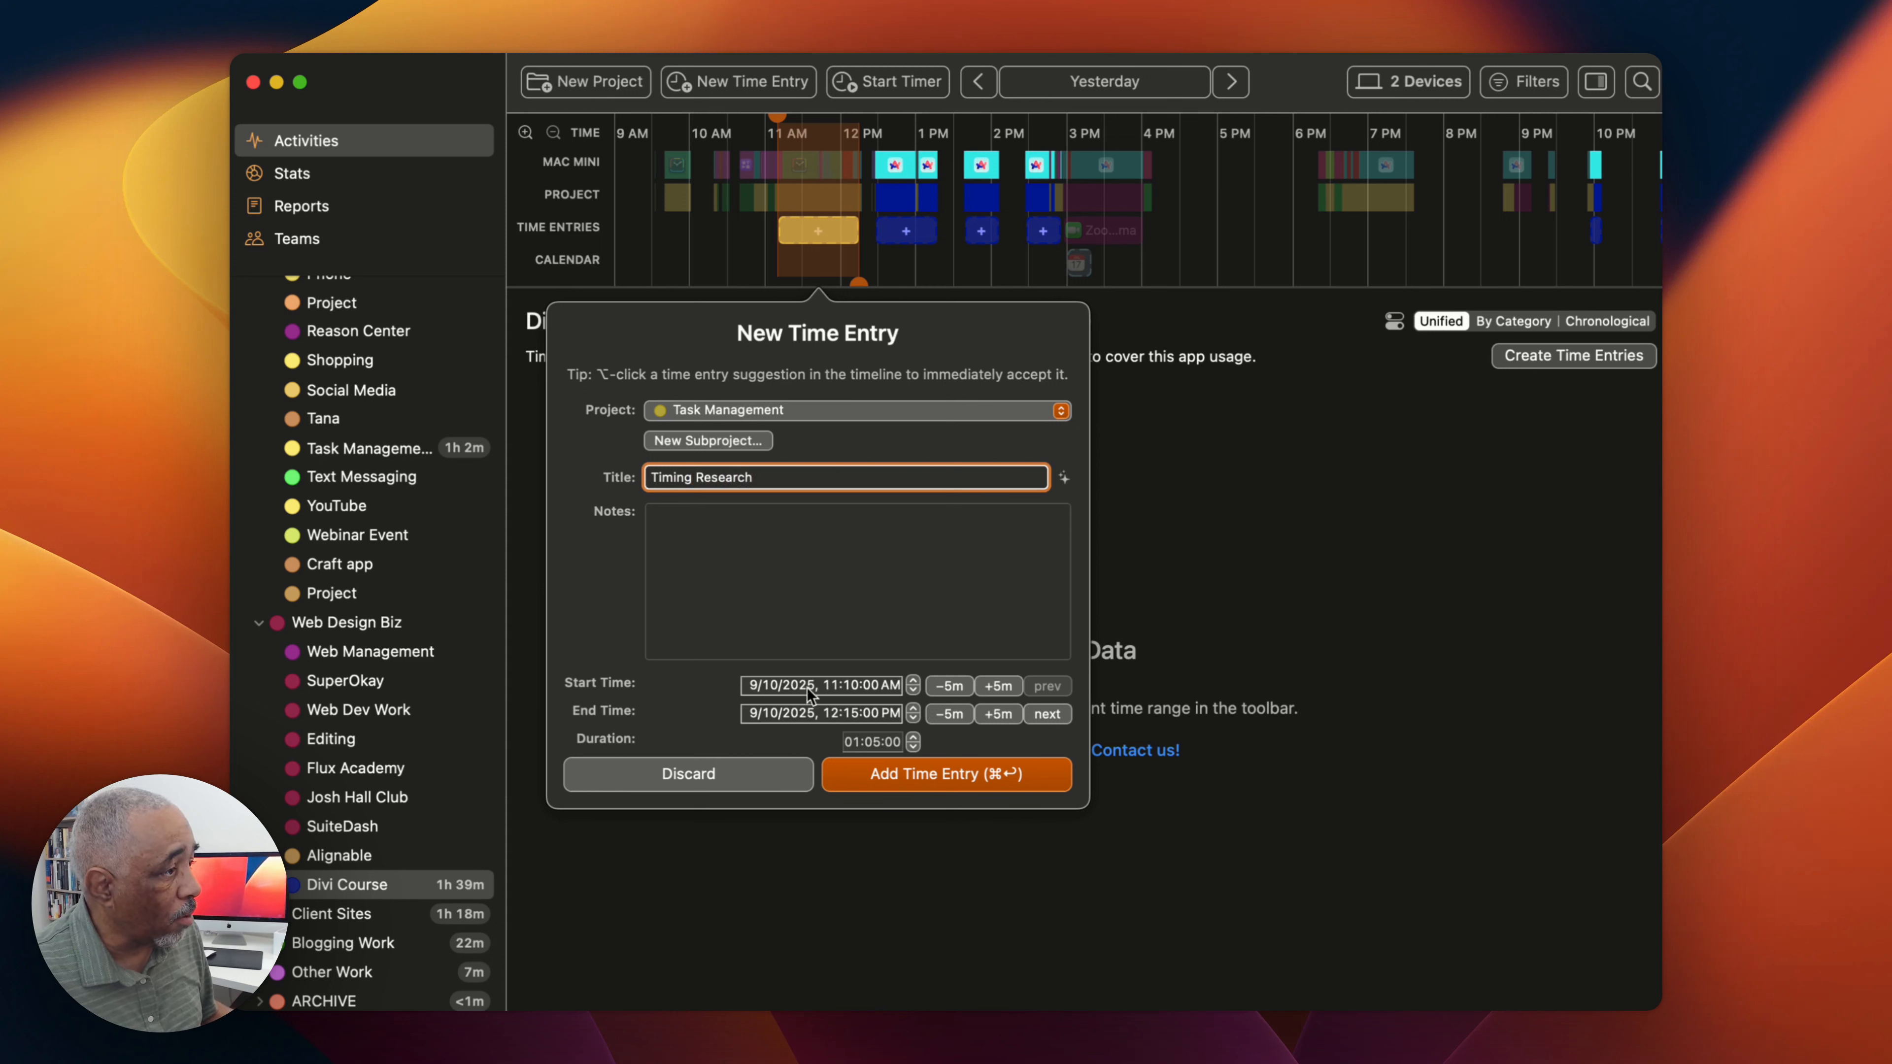
left_click(690, 553)
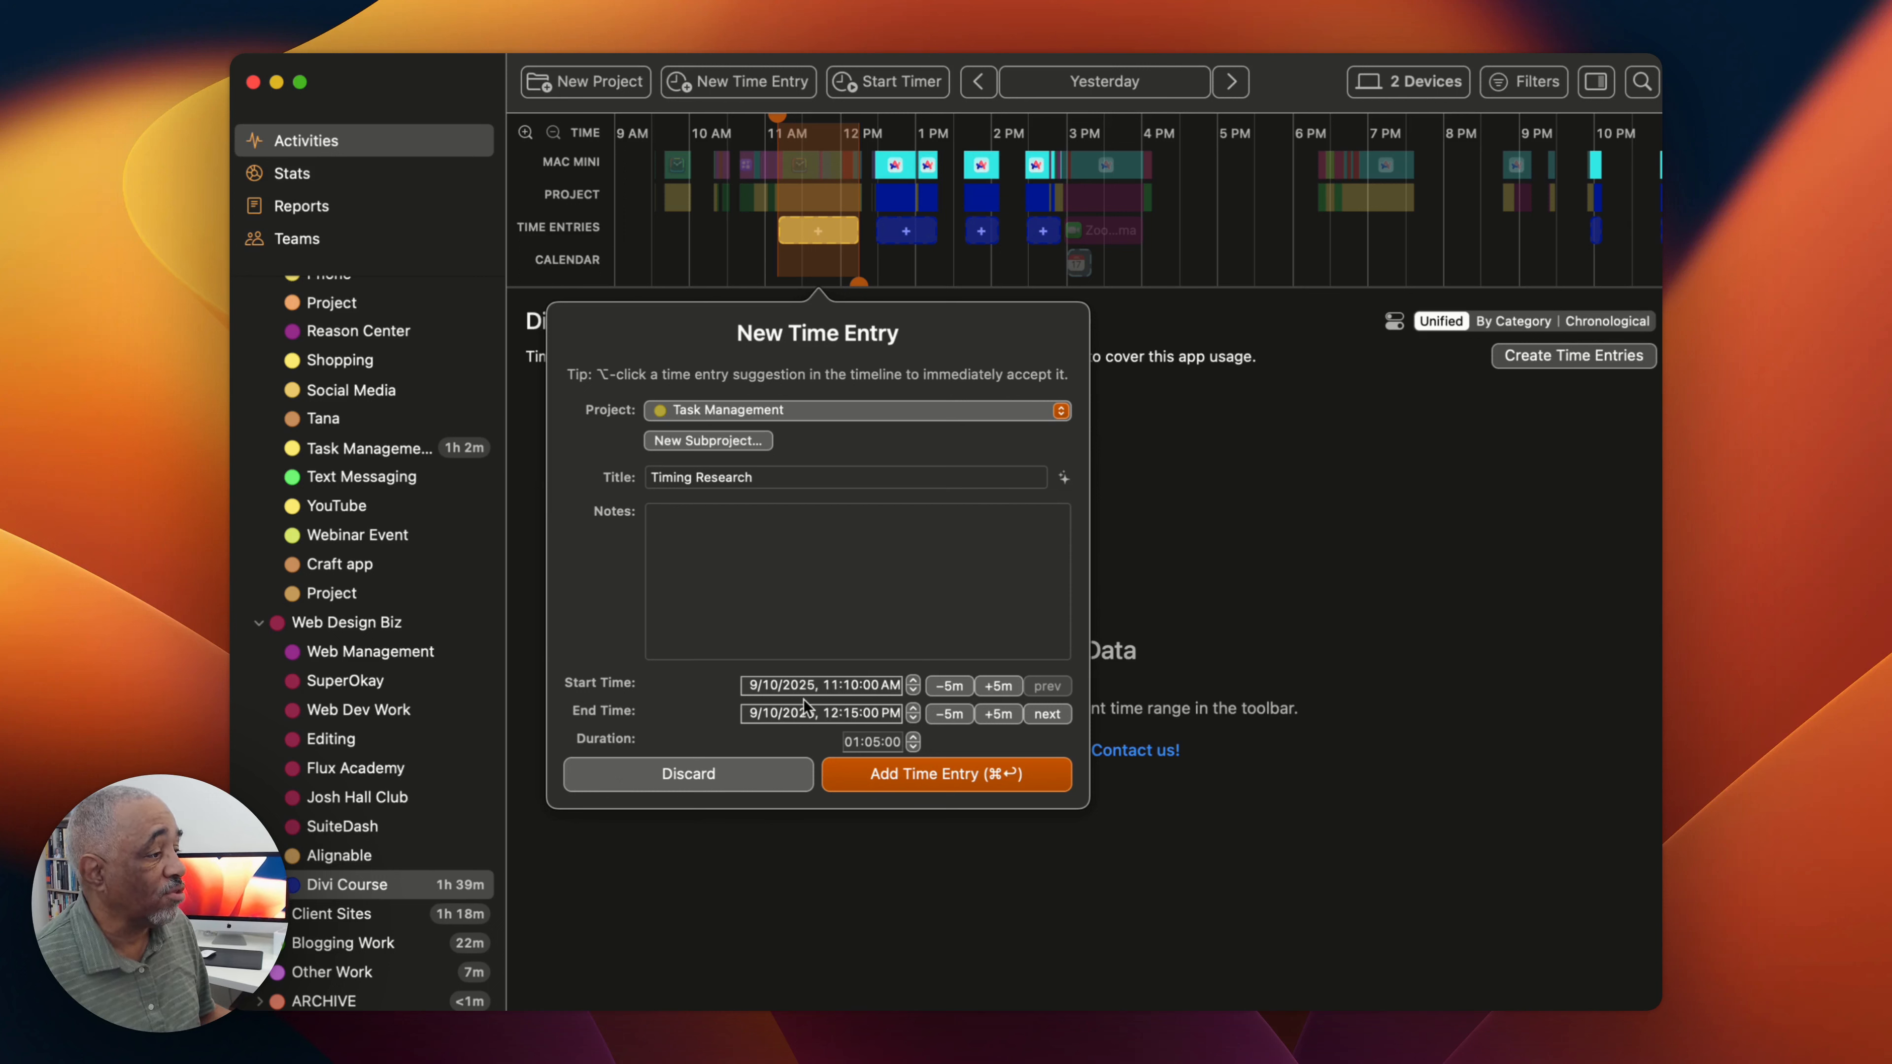
left_click(715, 775)
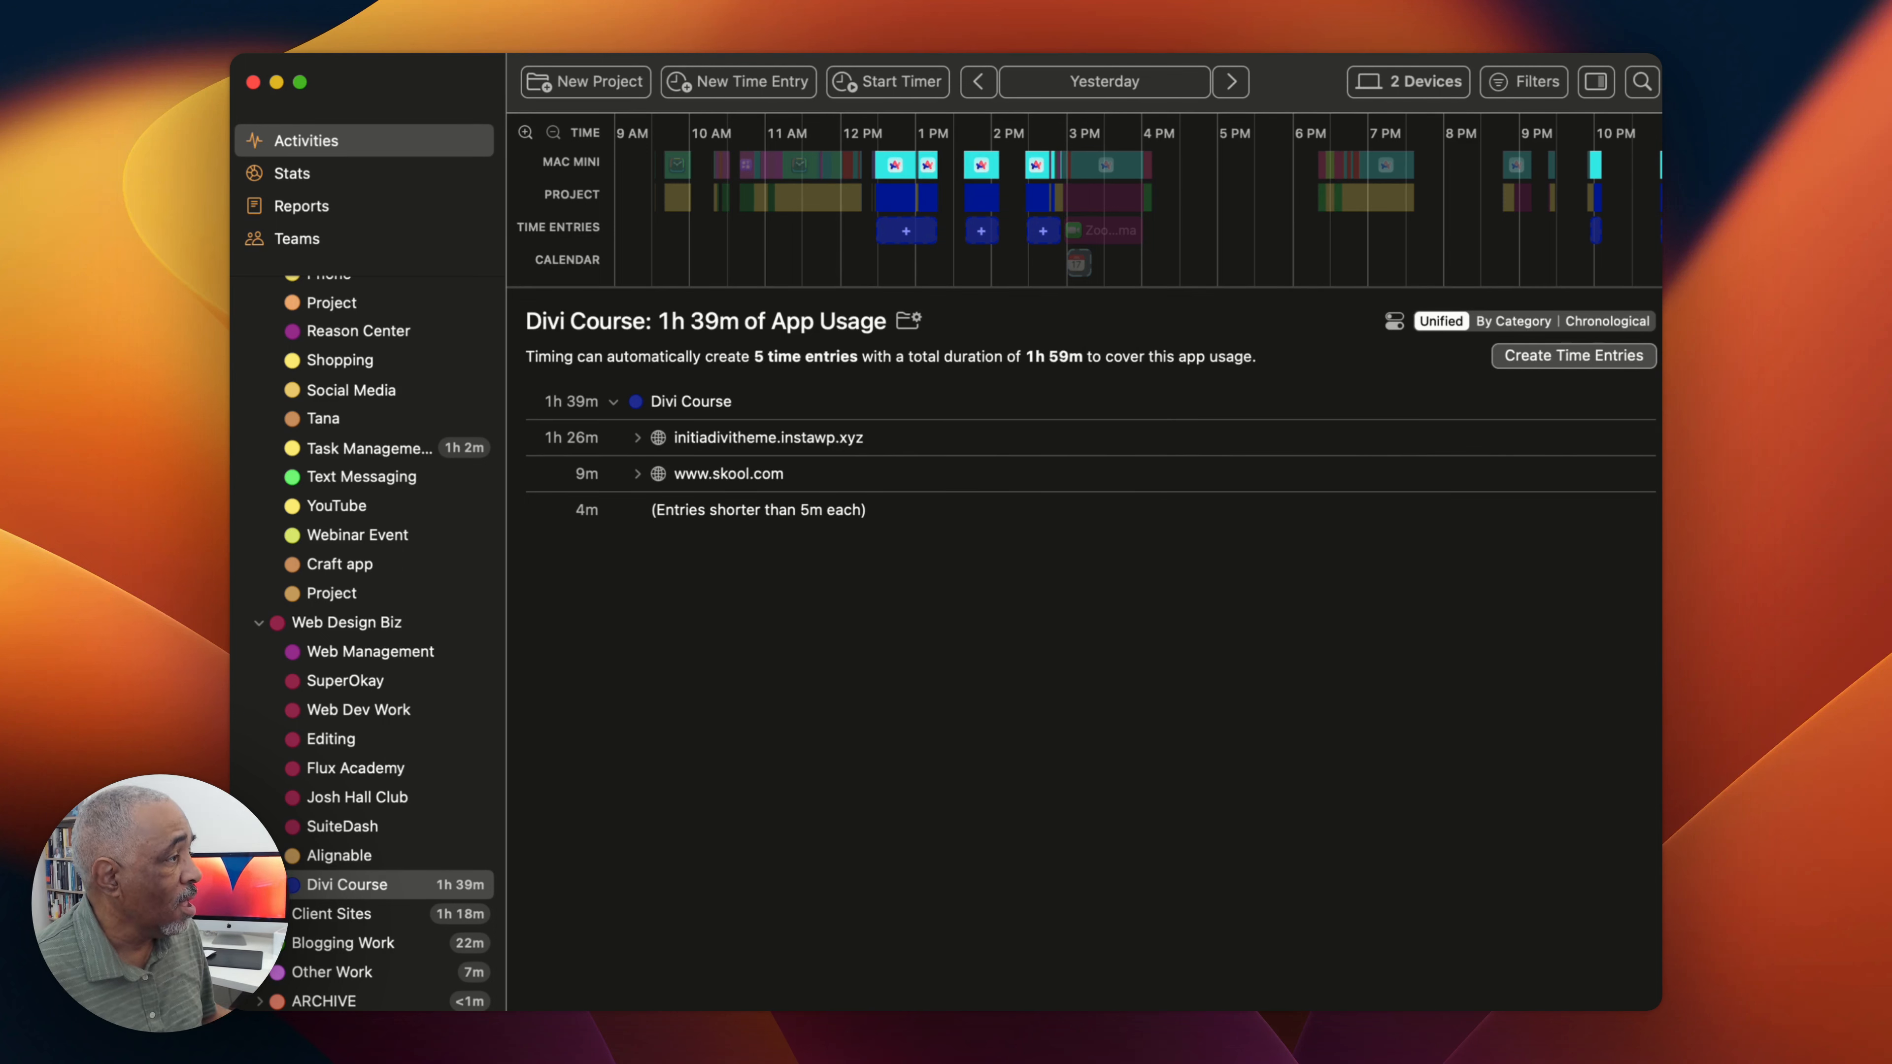
Step: Review the General settings, including the duration choices for collapsing short activities, and the Tracking settings
key("super+Tab")
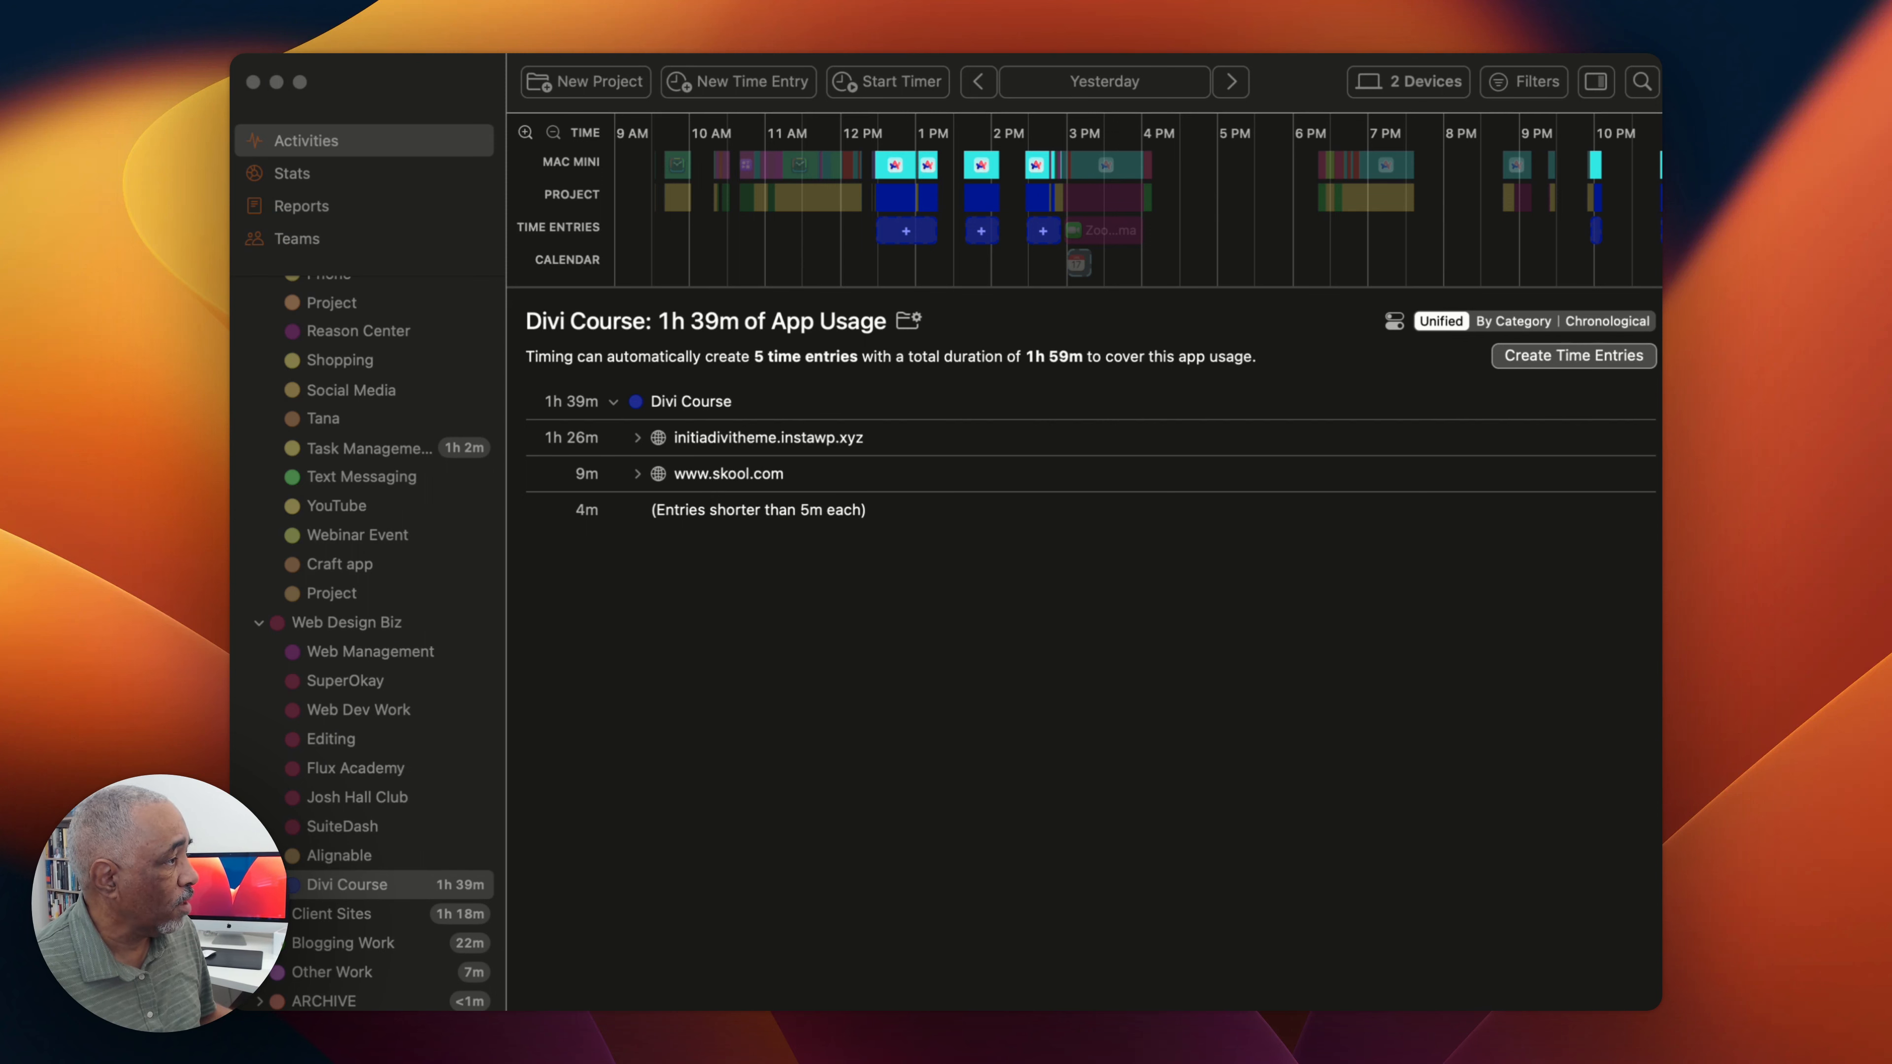
key("super+comma")
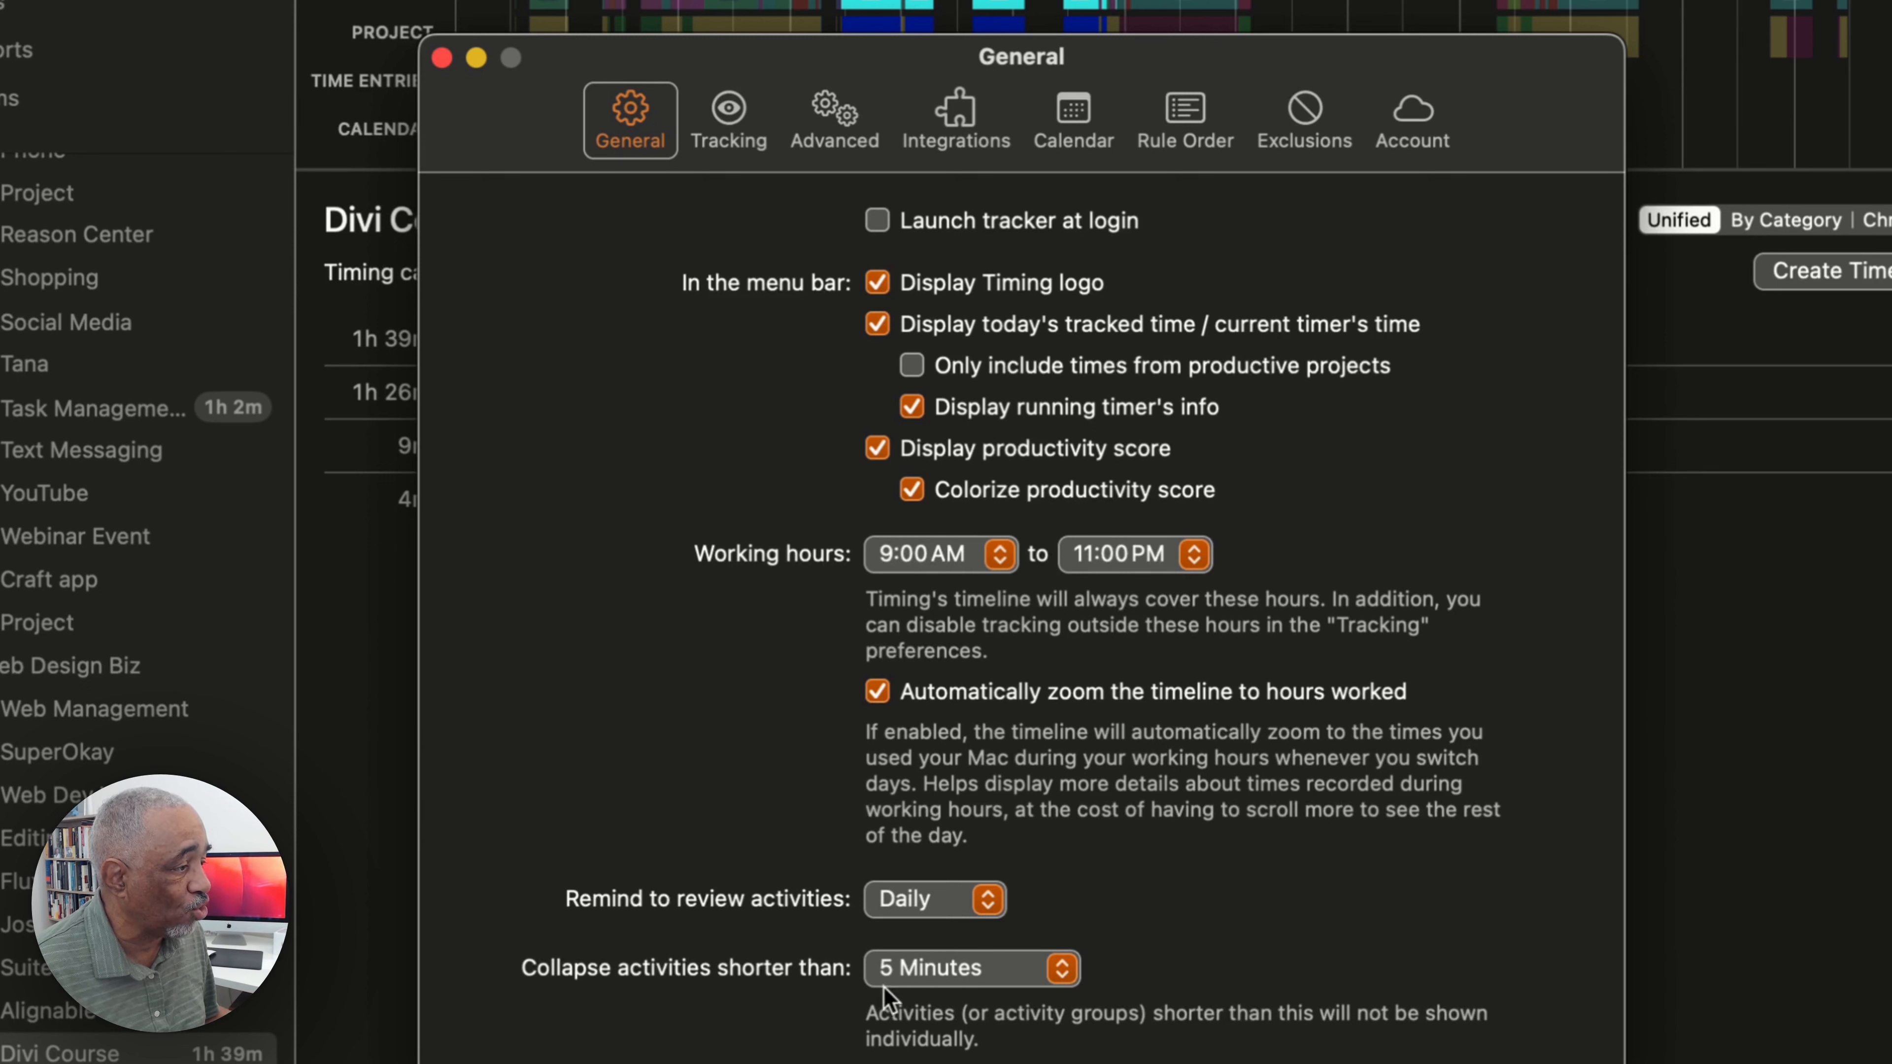
left_click(1024, 971)
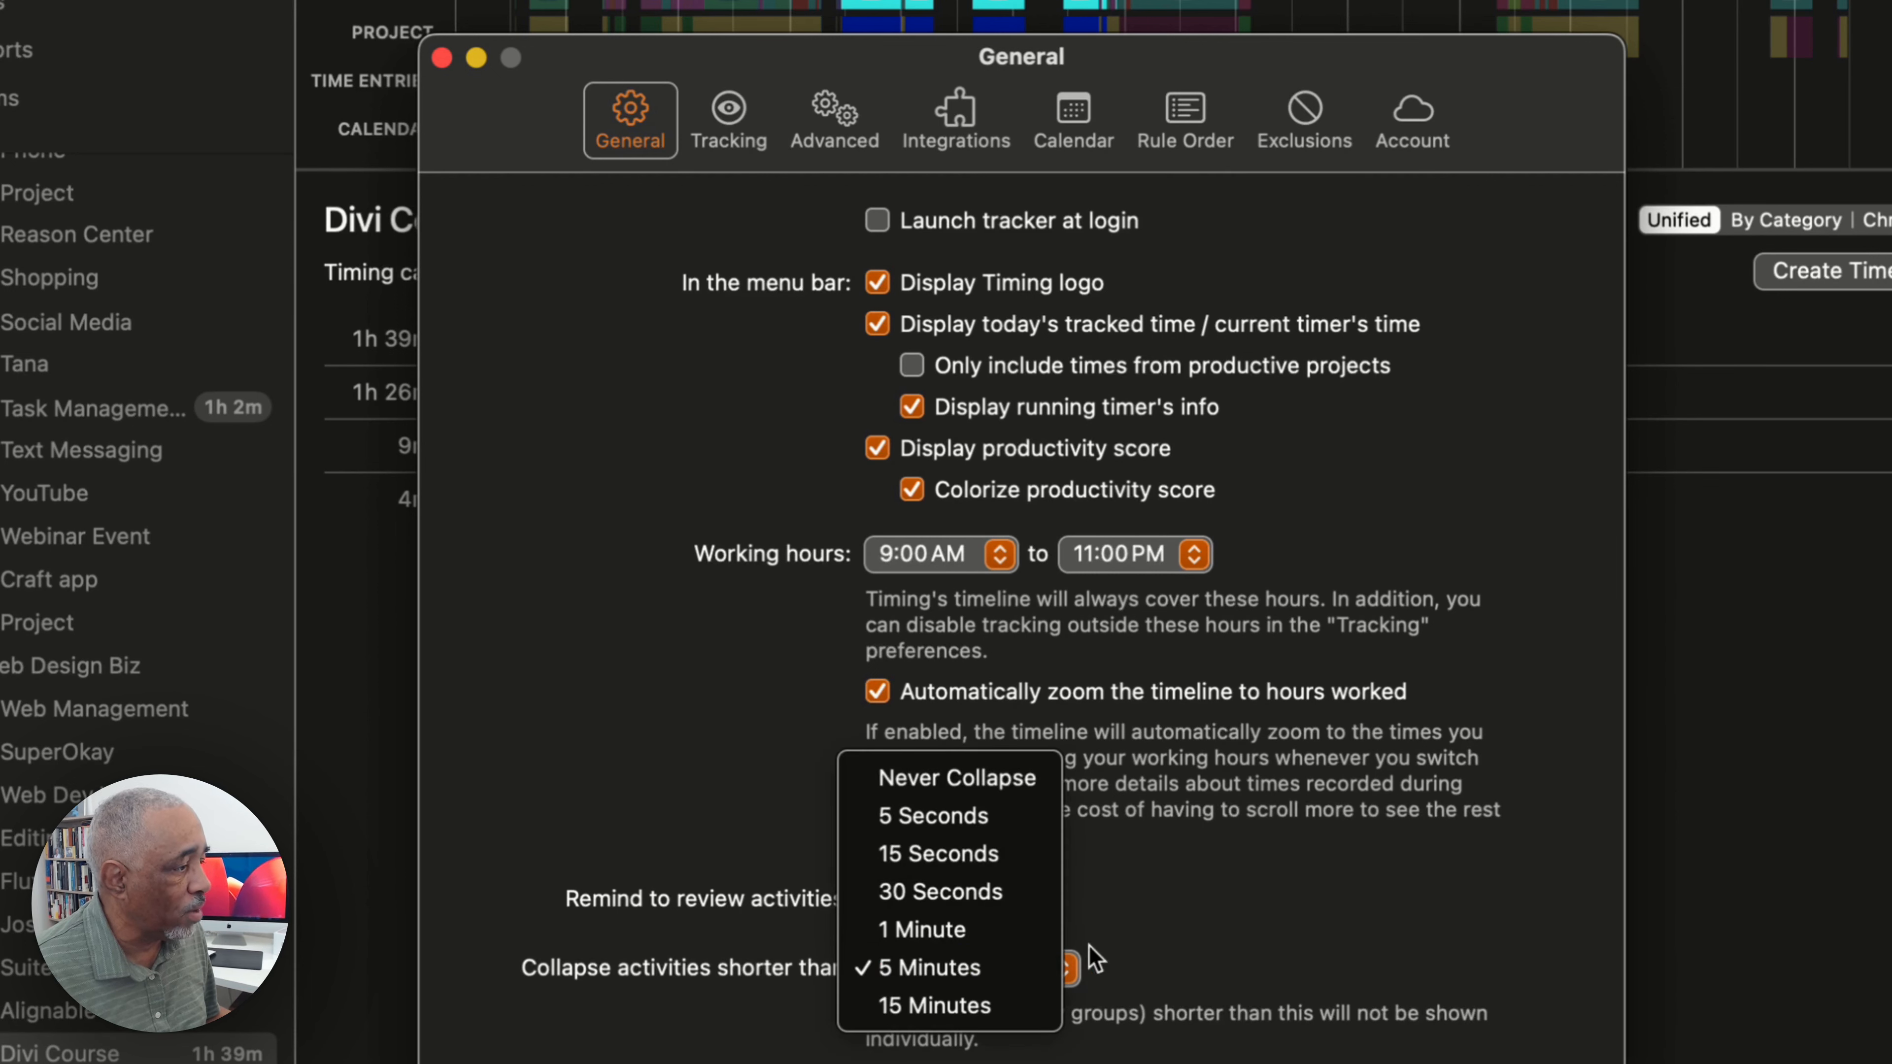
left_click(1163, 948)
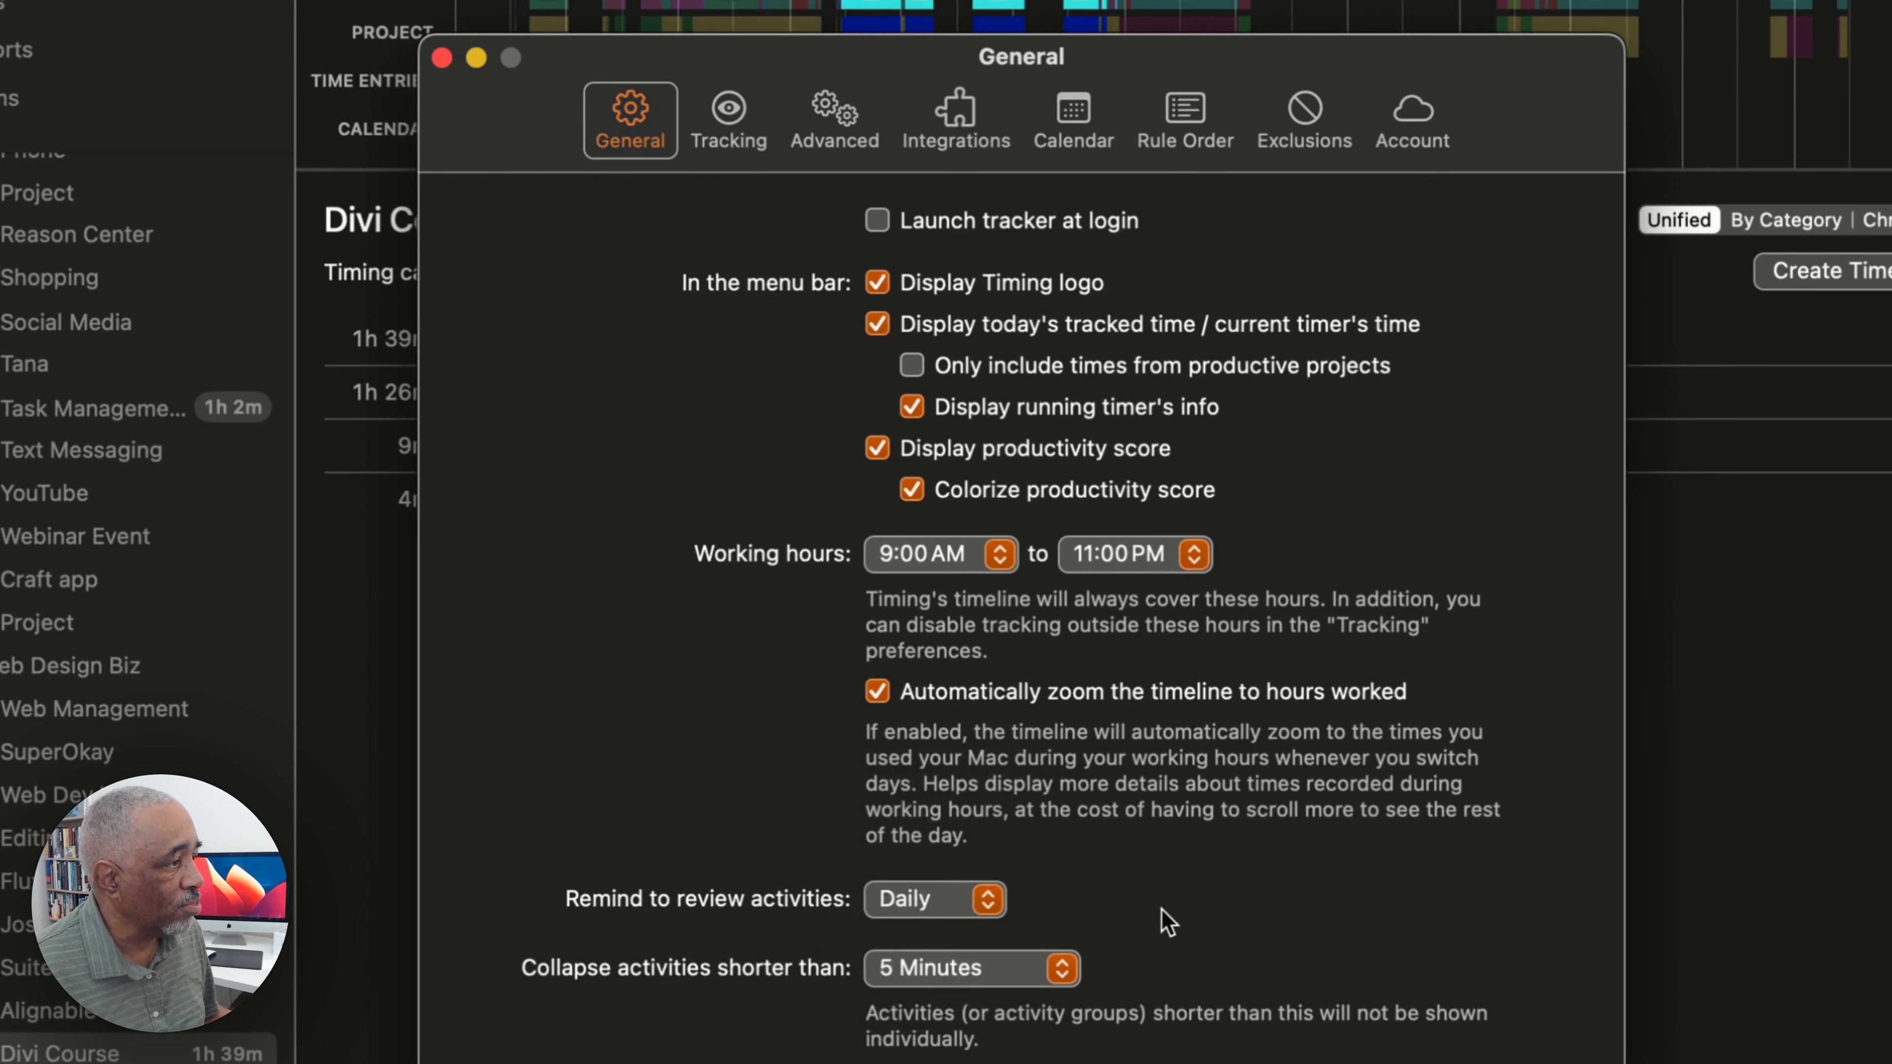
left_click(738, 125)
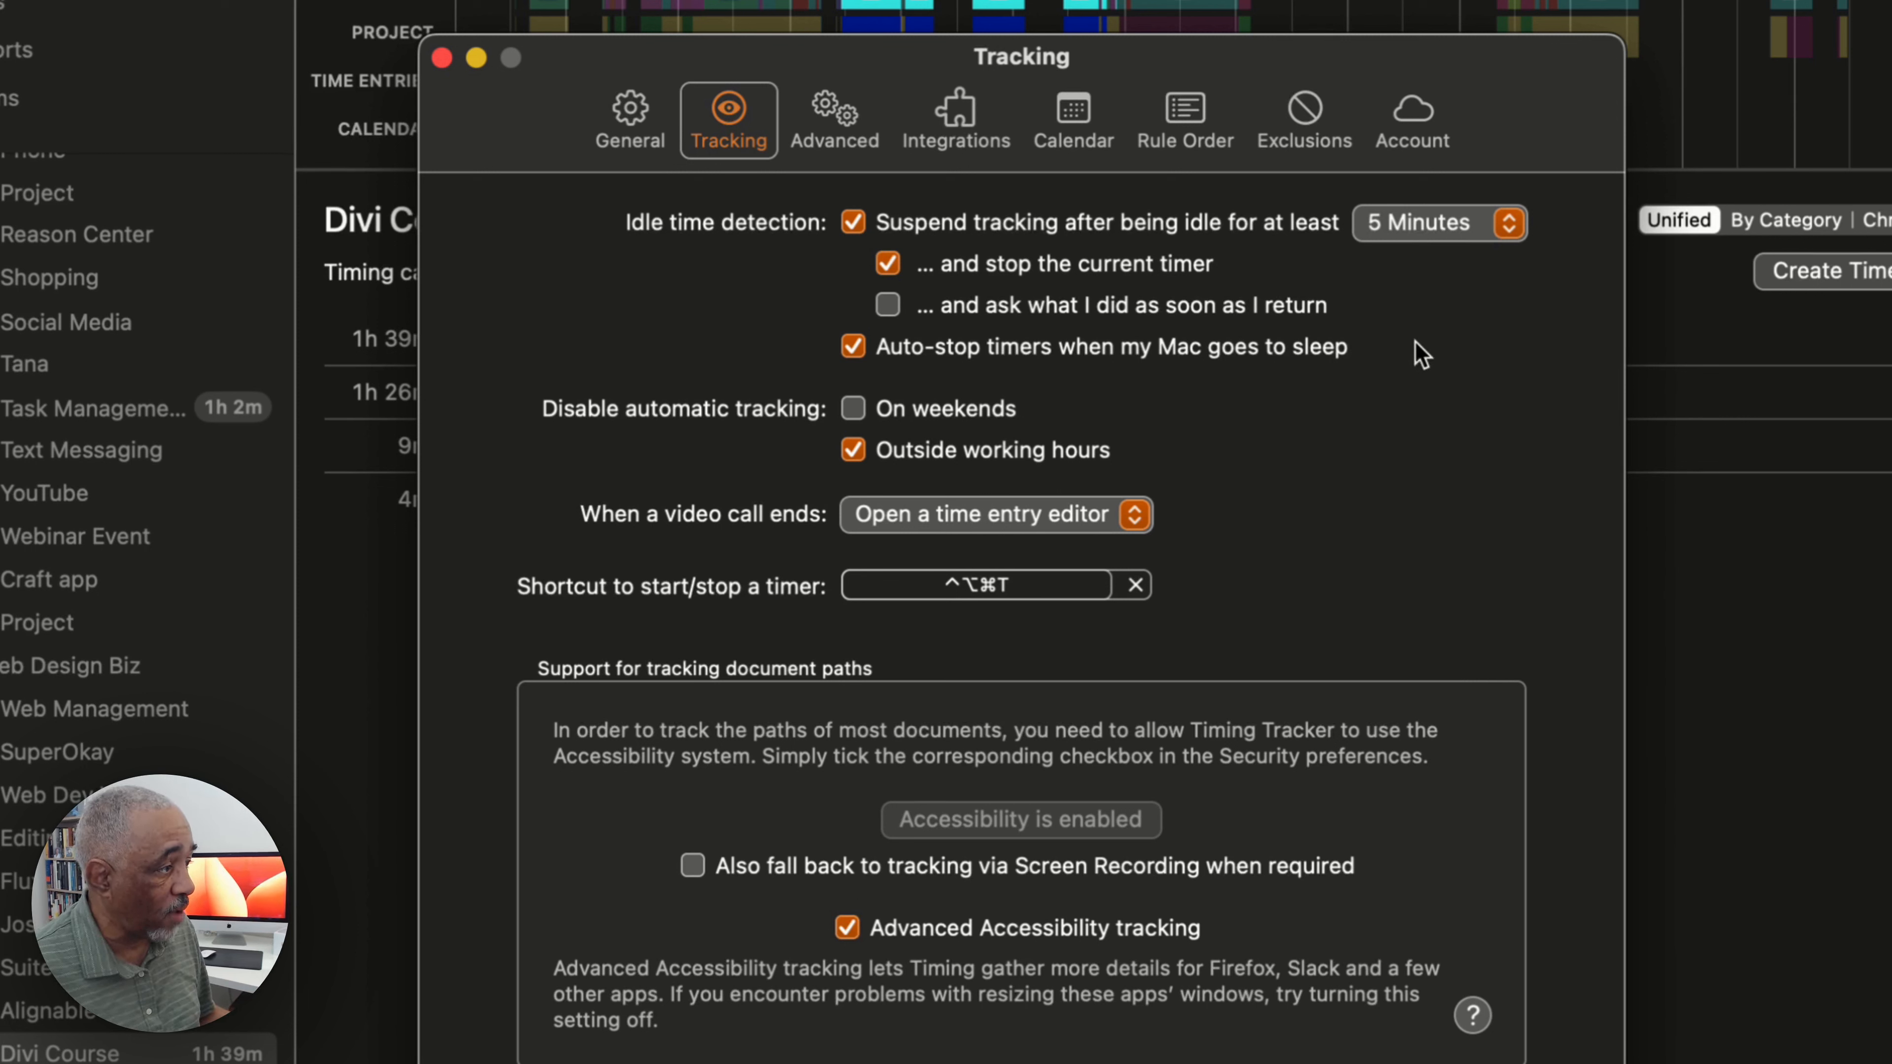
Step: Review the Advanced settings, including the color scheme choices for new child projects, without changing the scheme
left_click(819, 115)
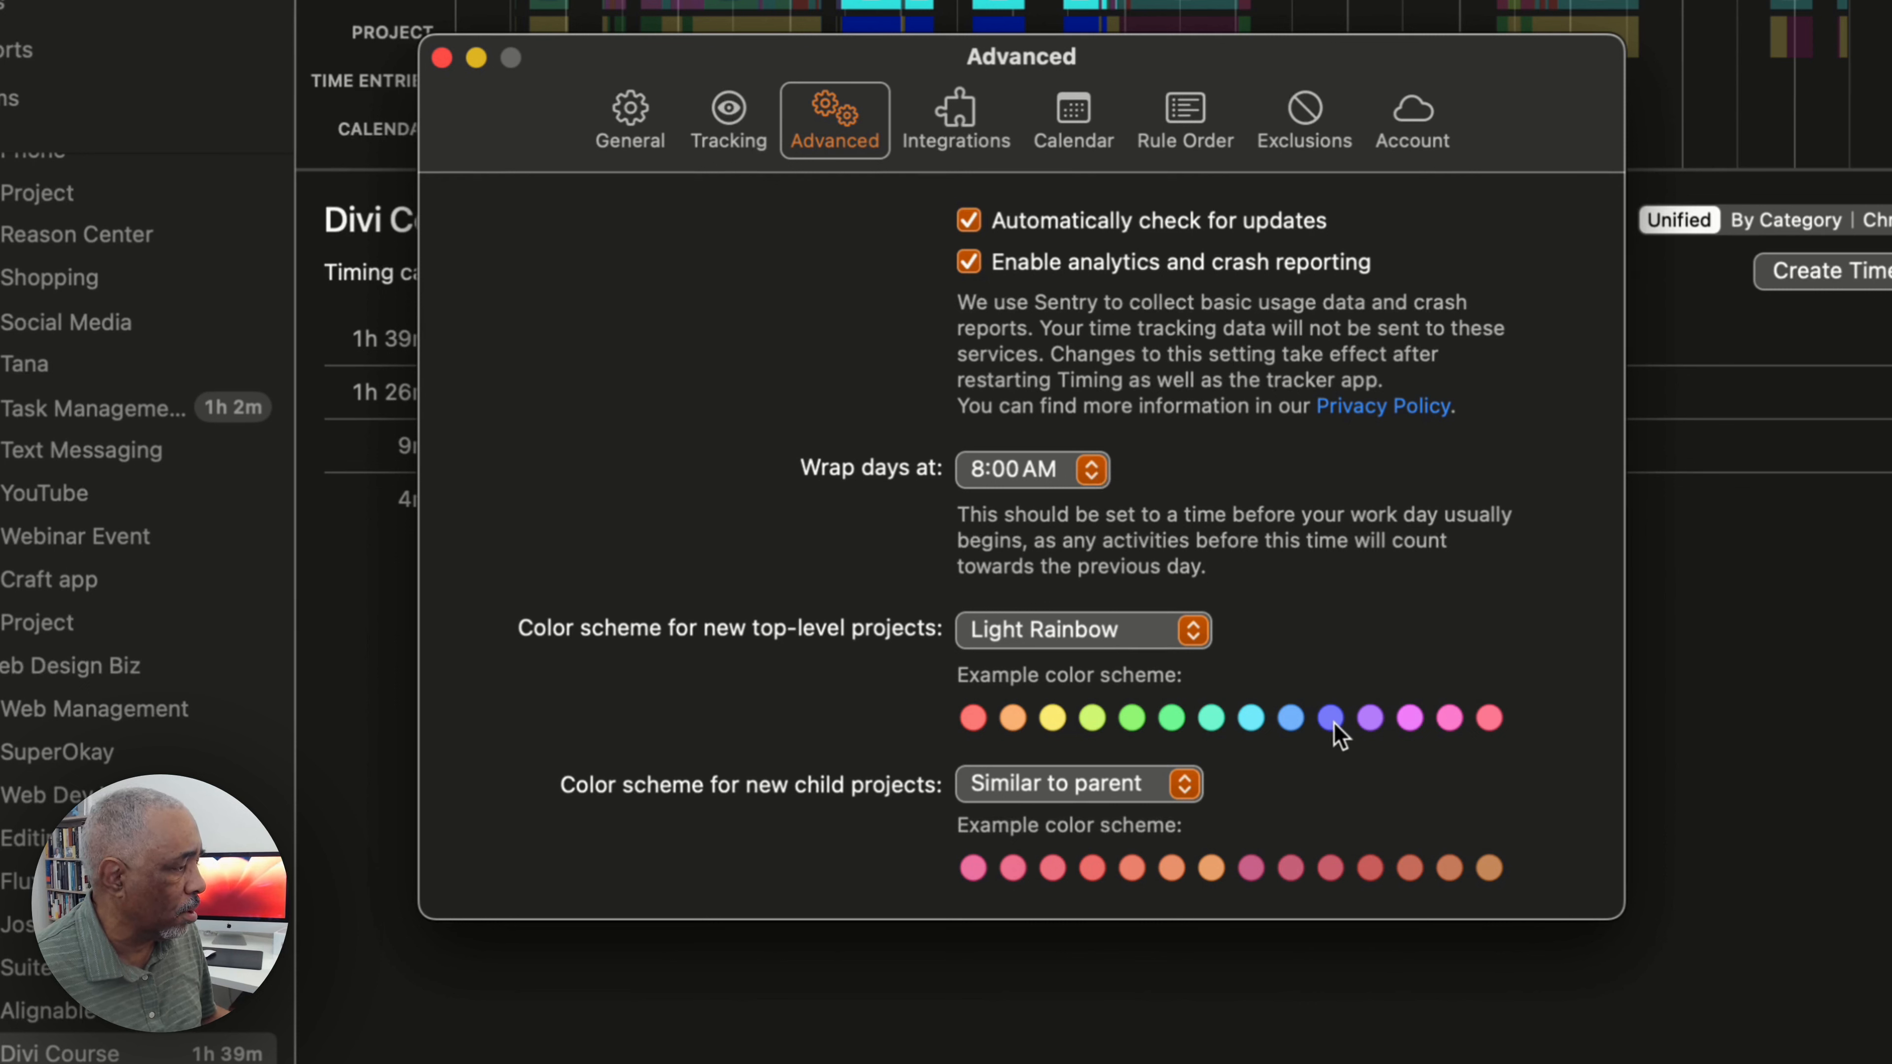
left_click(1186, 794)
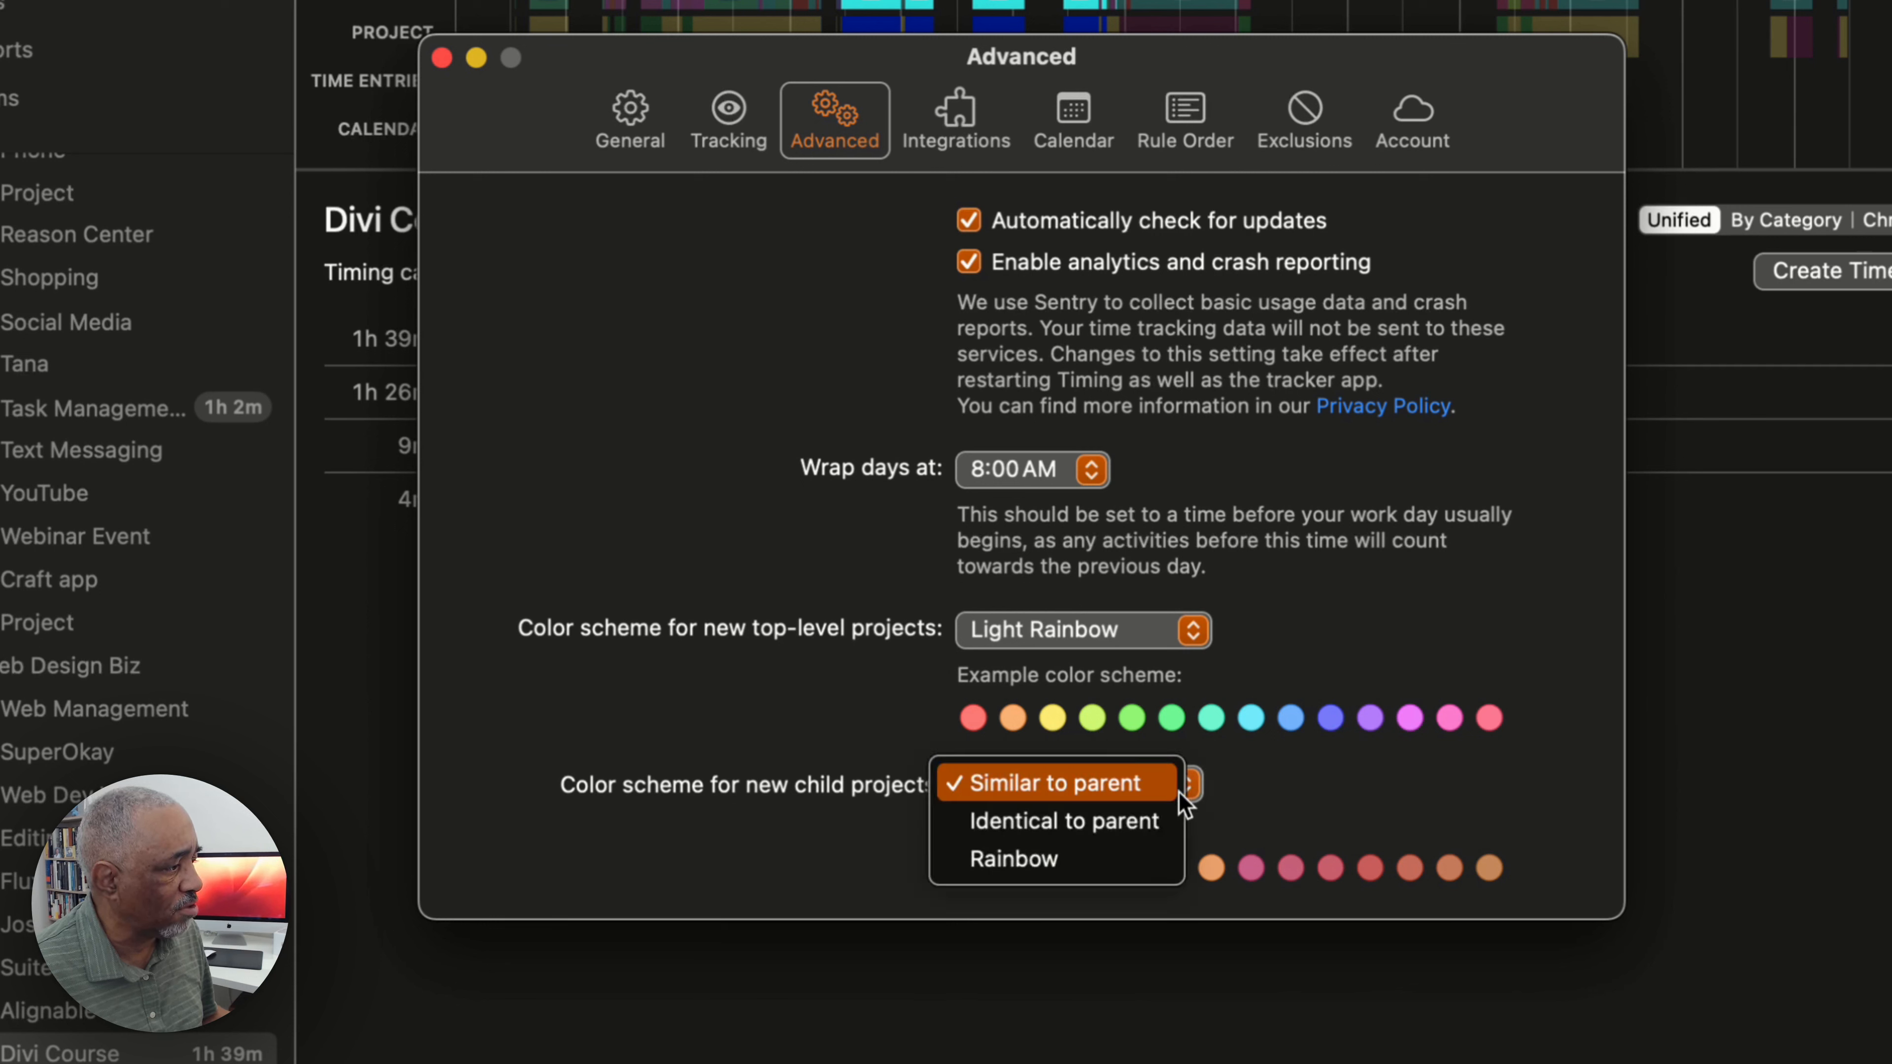
left_click(786, 863)
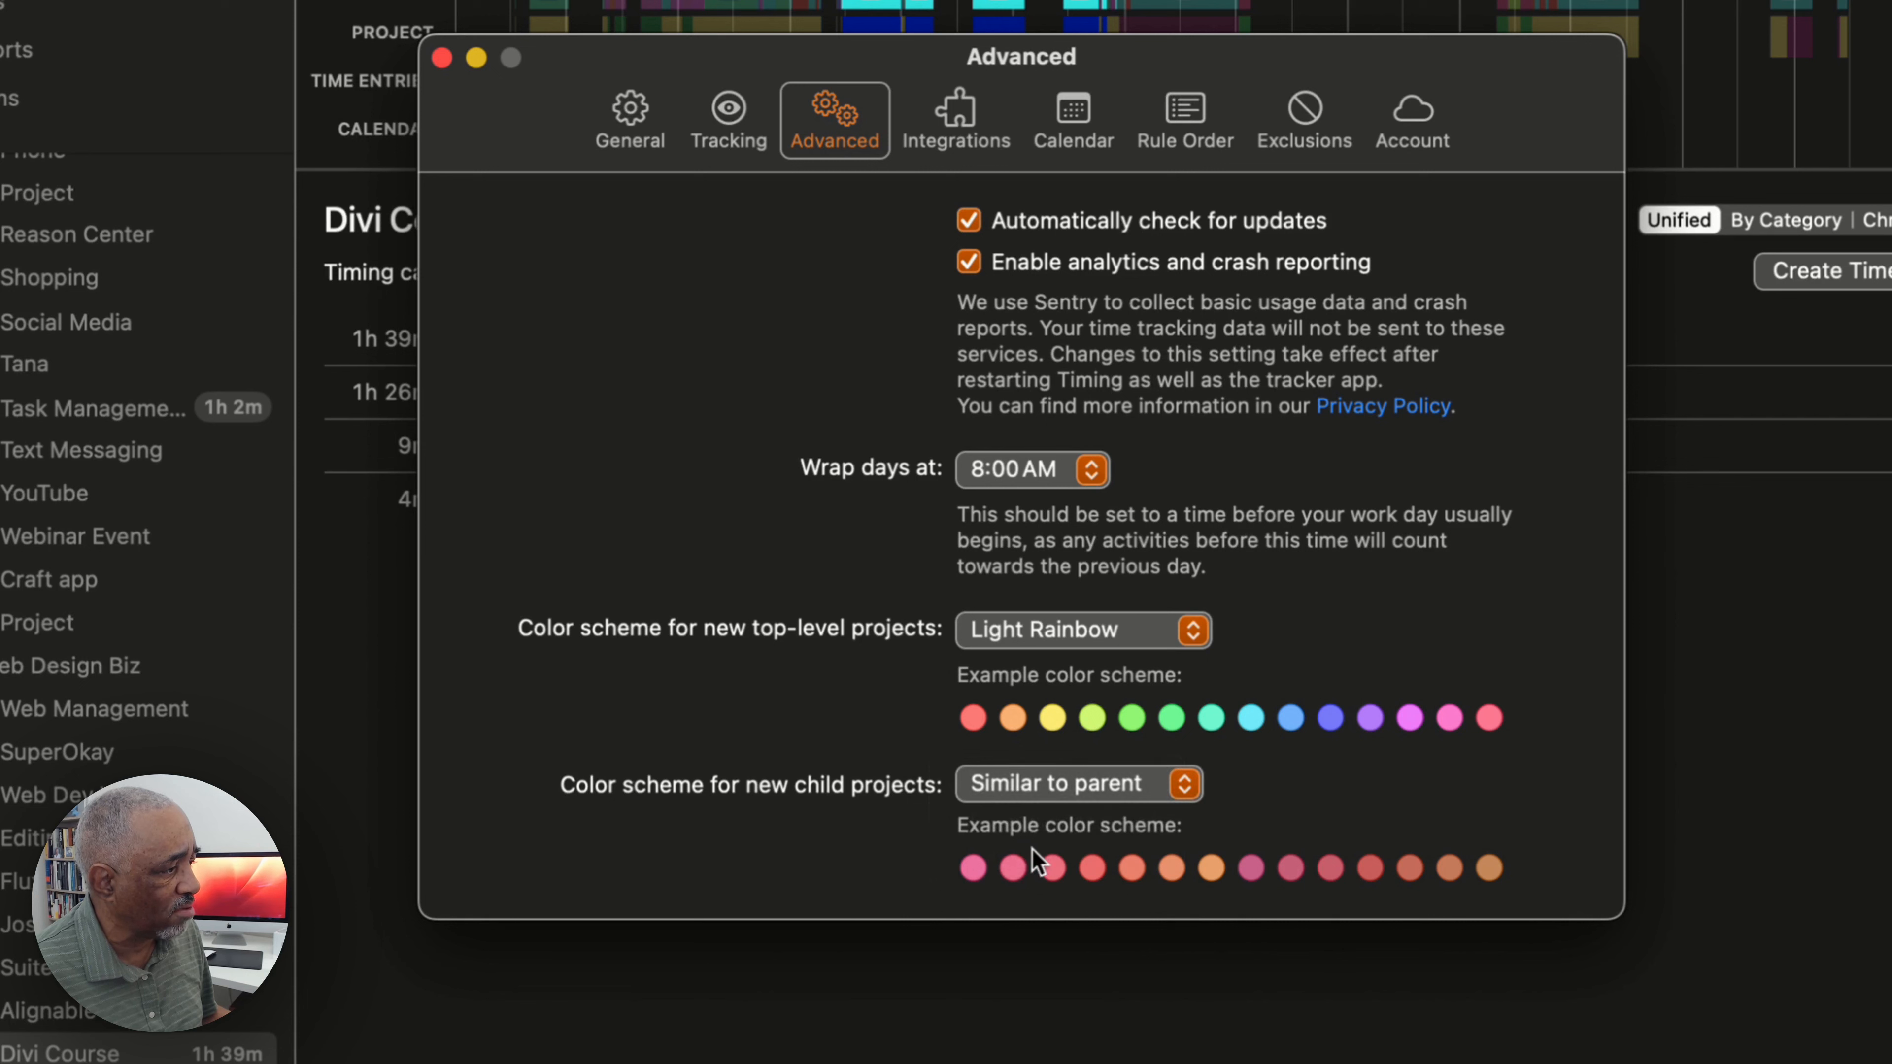
left_click(1185, 783)
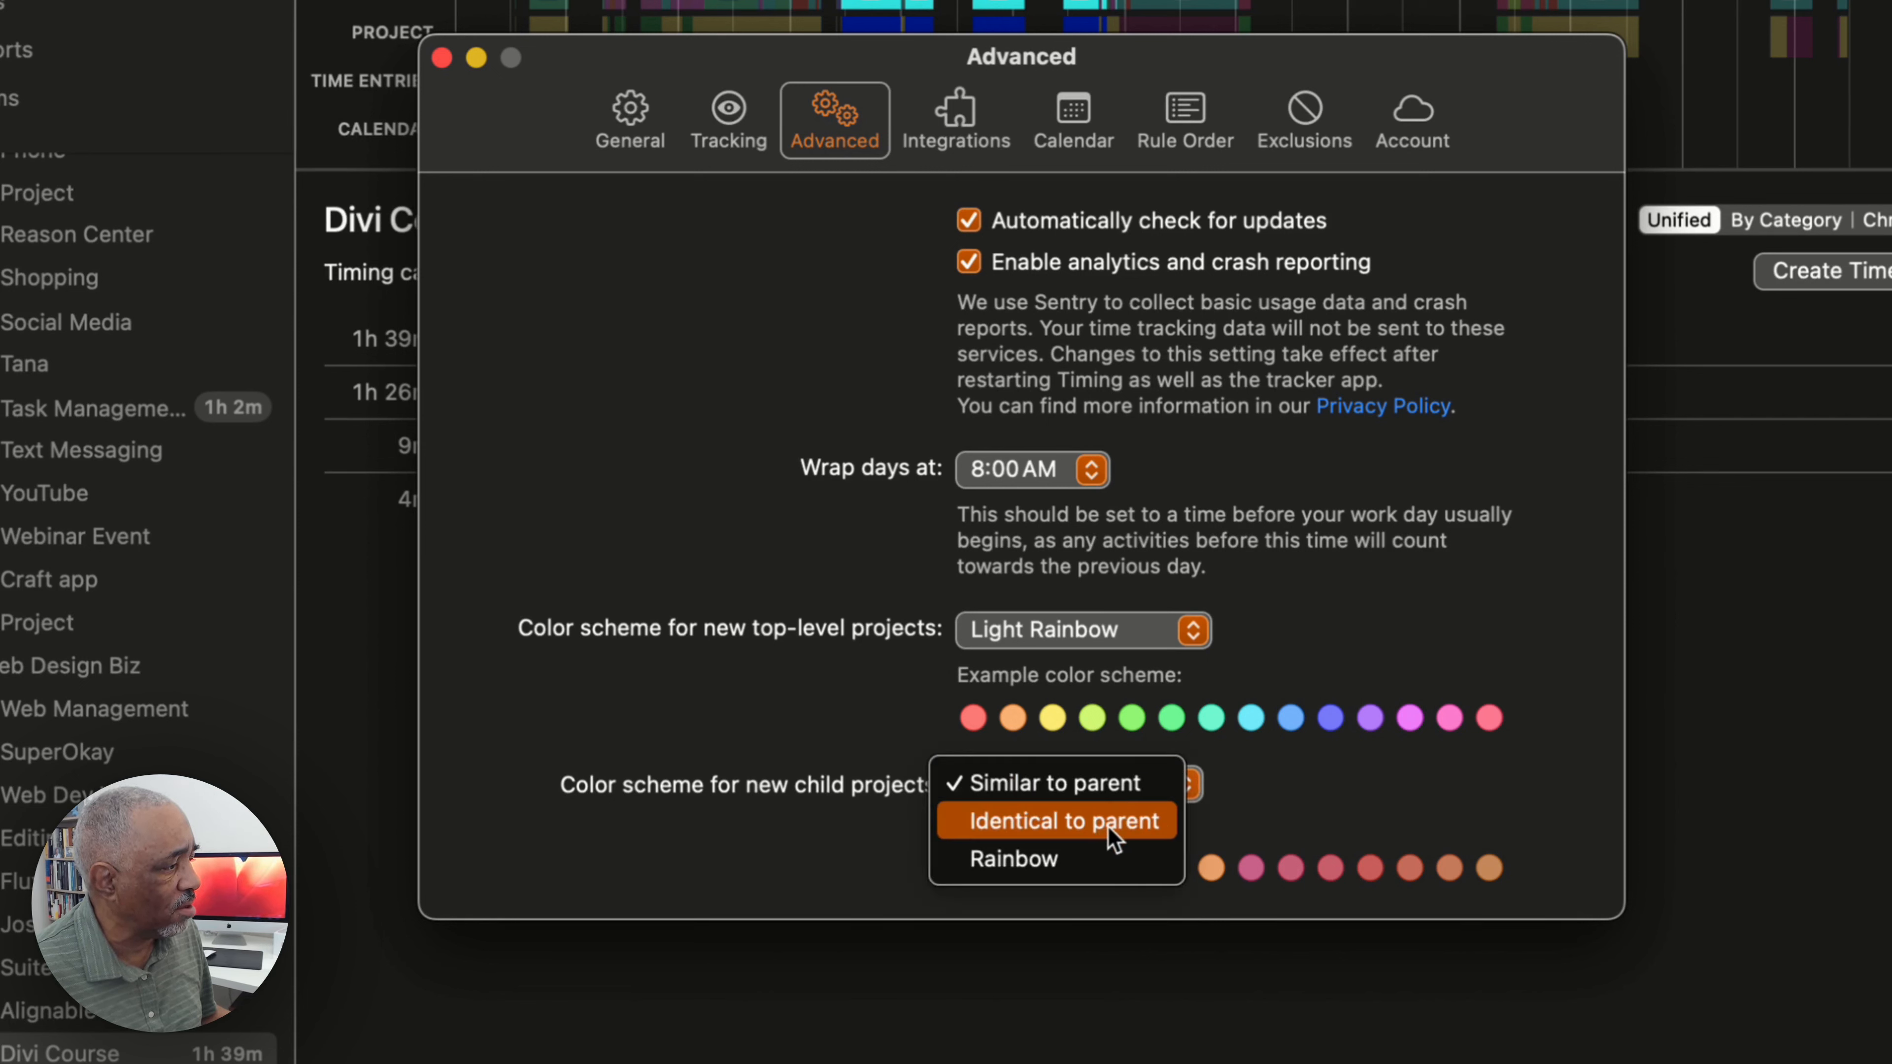
left_click(1208, 783)
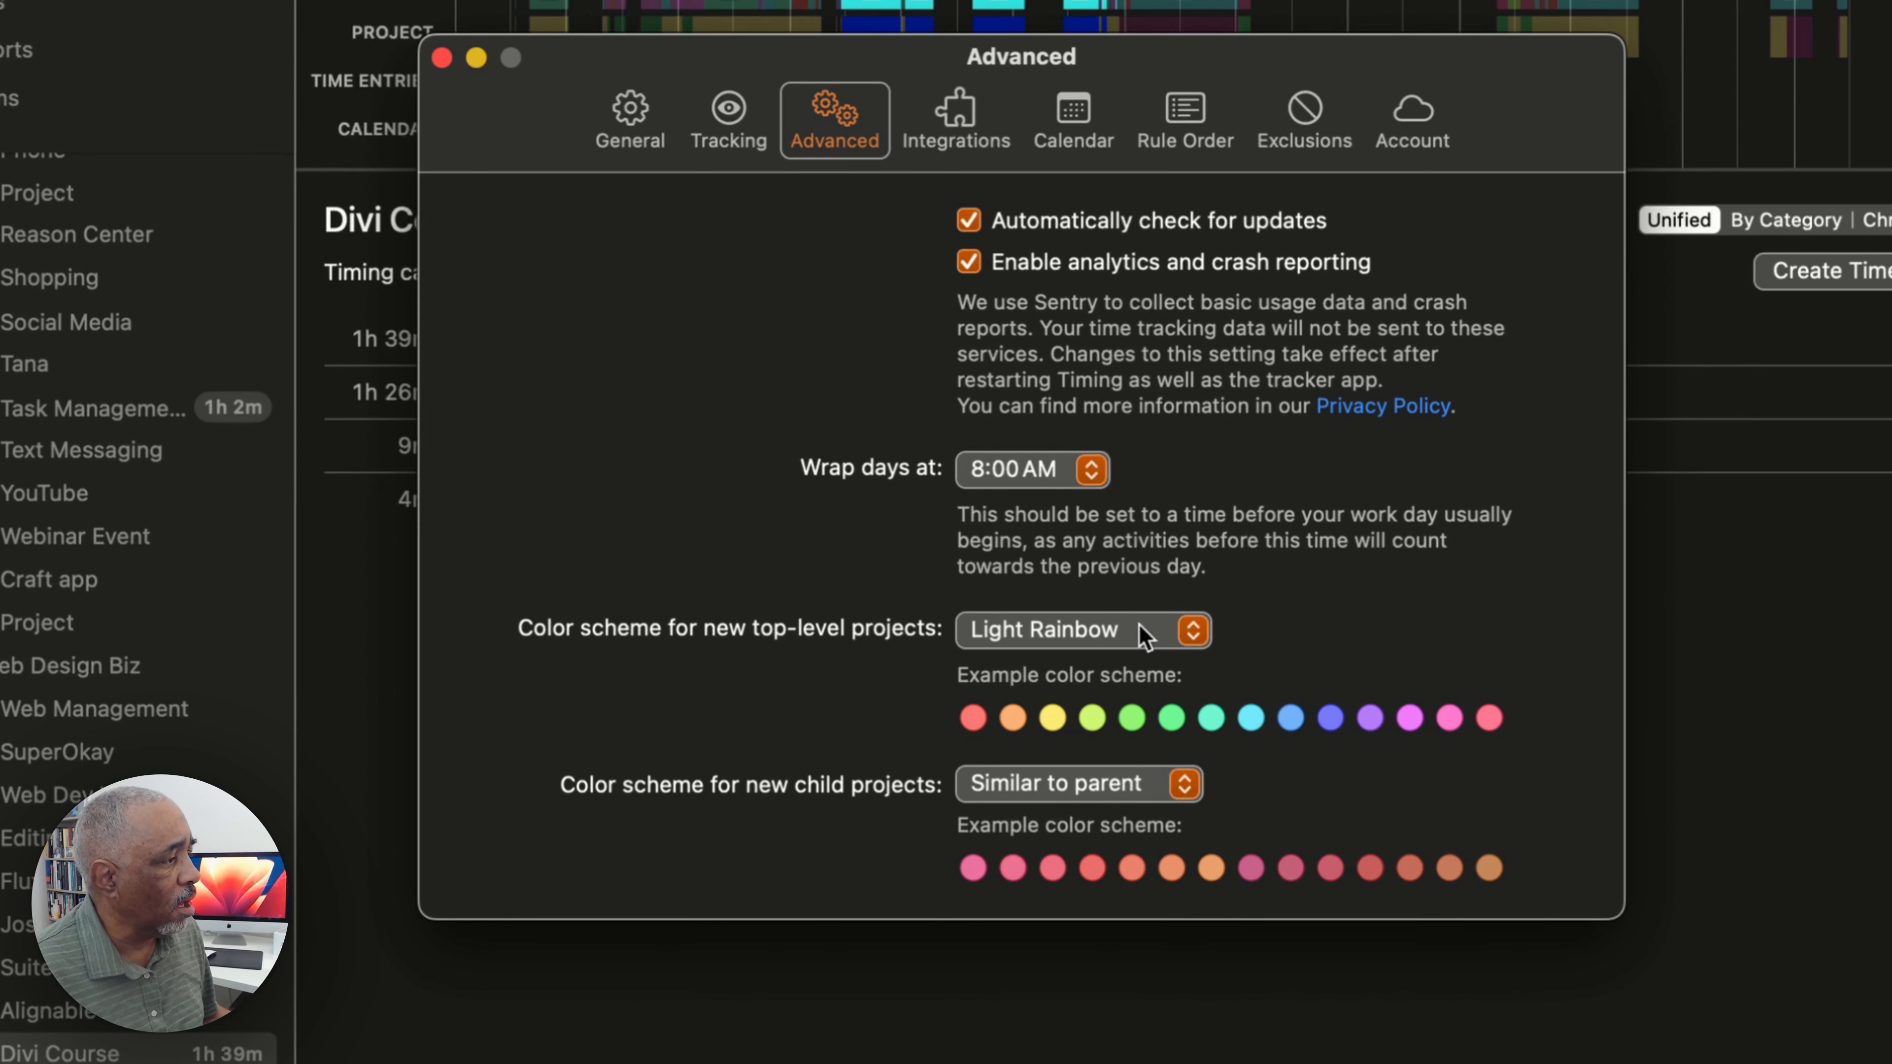
Step: Review the Integrations settings and the calendars whose events can be shown in the timeline
left_click(961, 119)
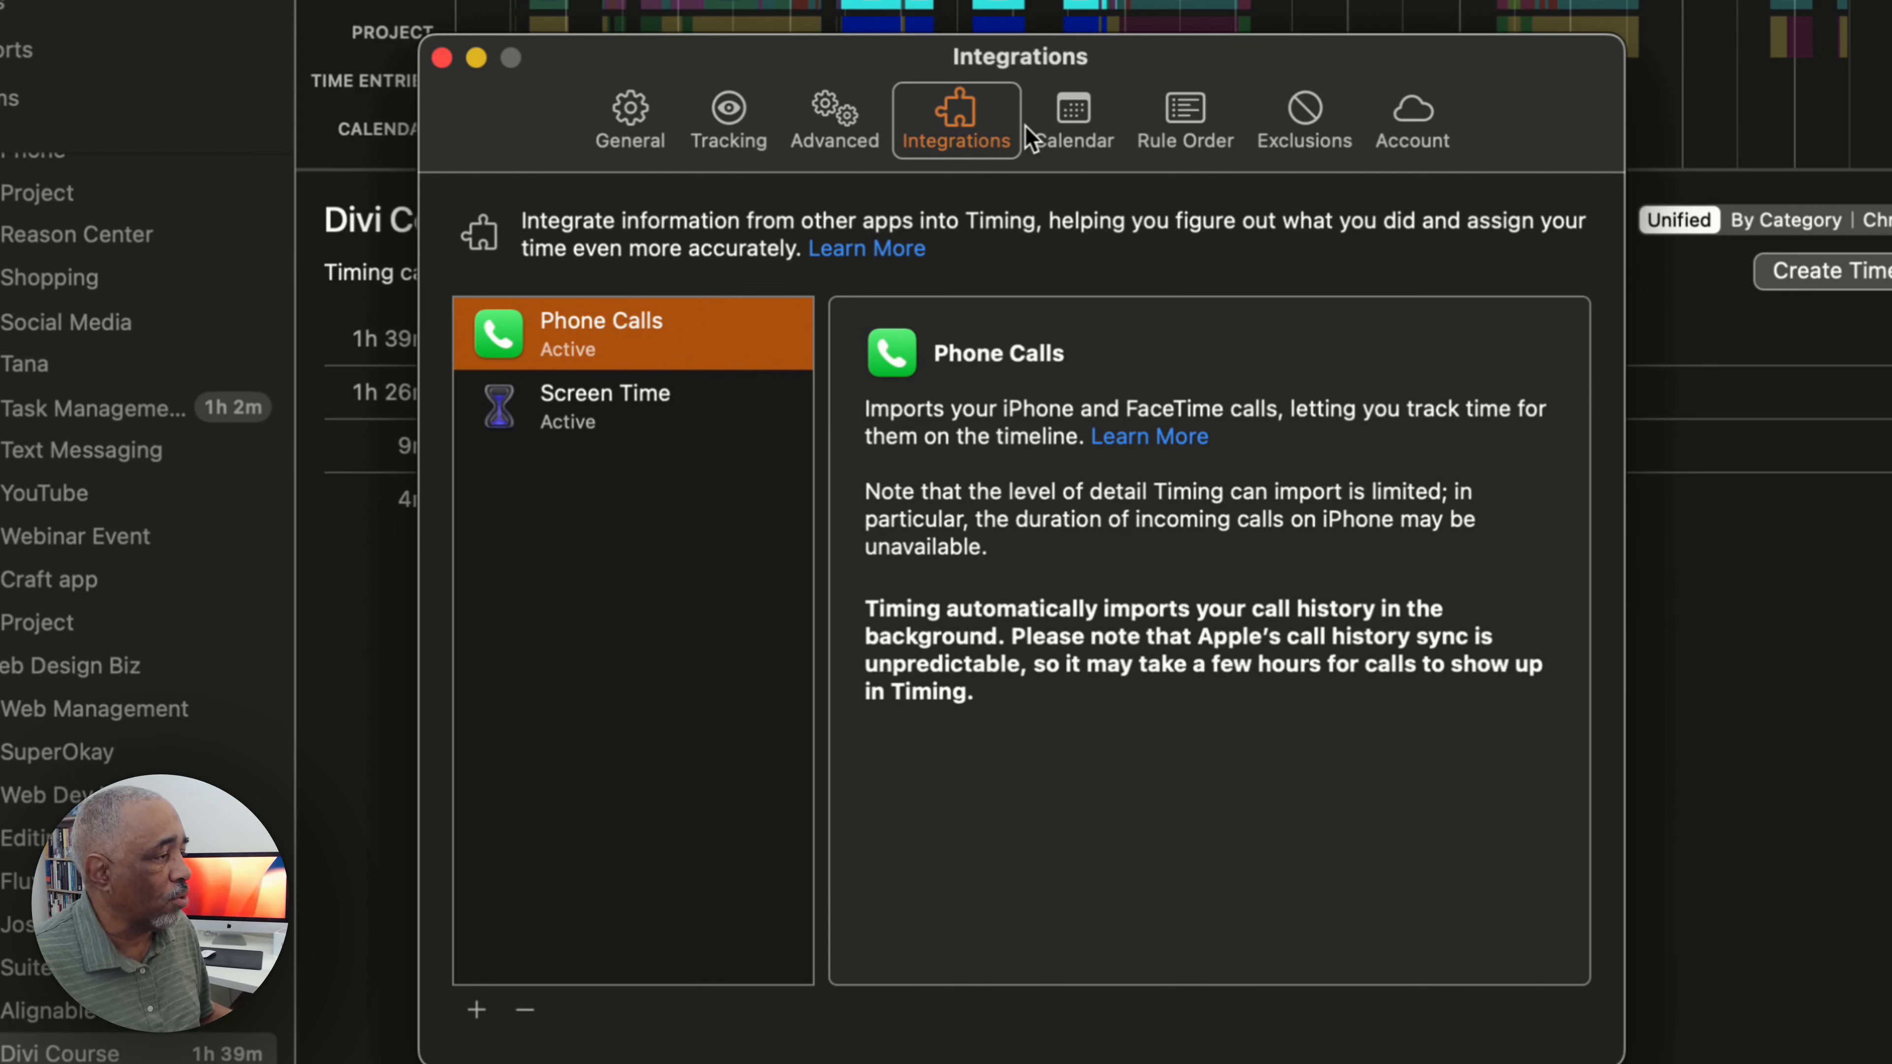
left_click(1063, 123)
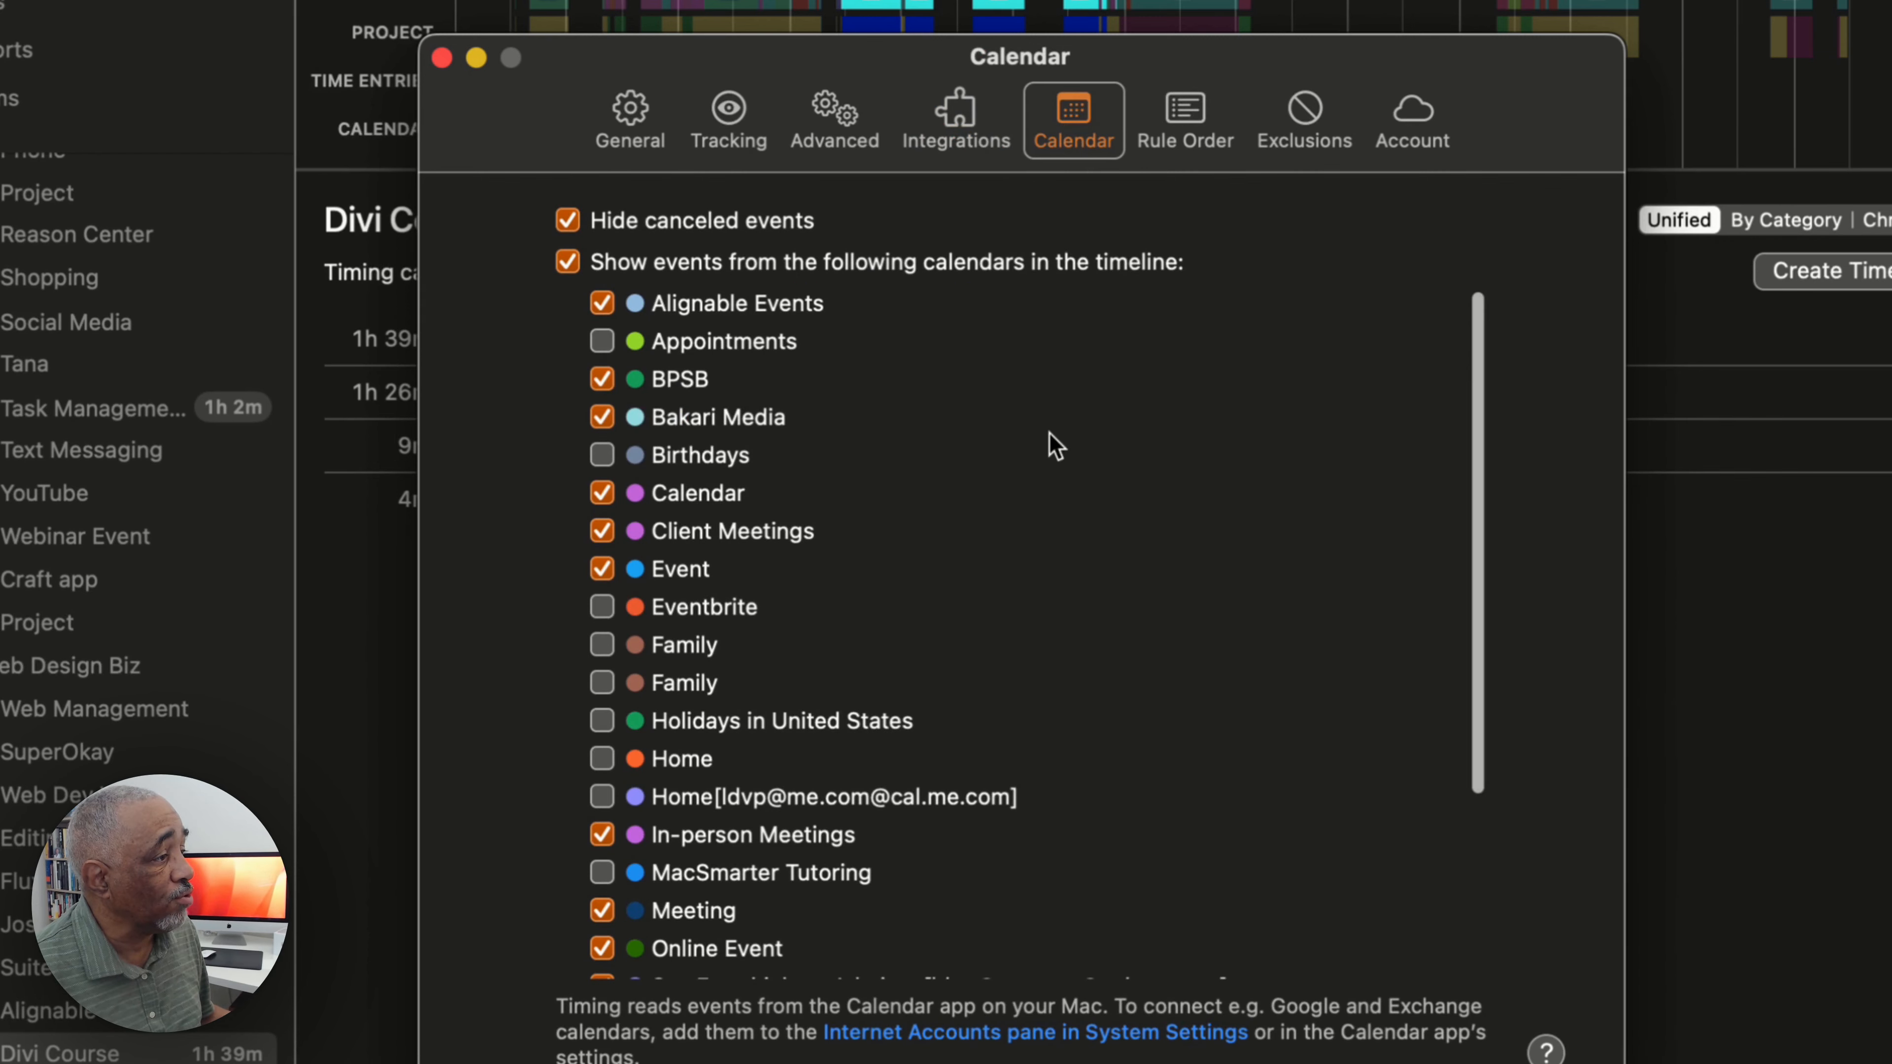
scroll(980, 379, "down", 5)
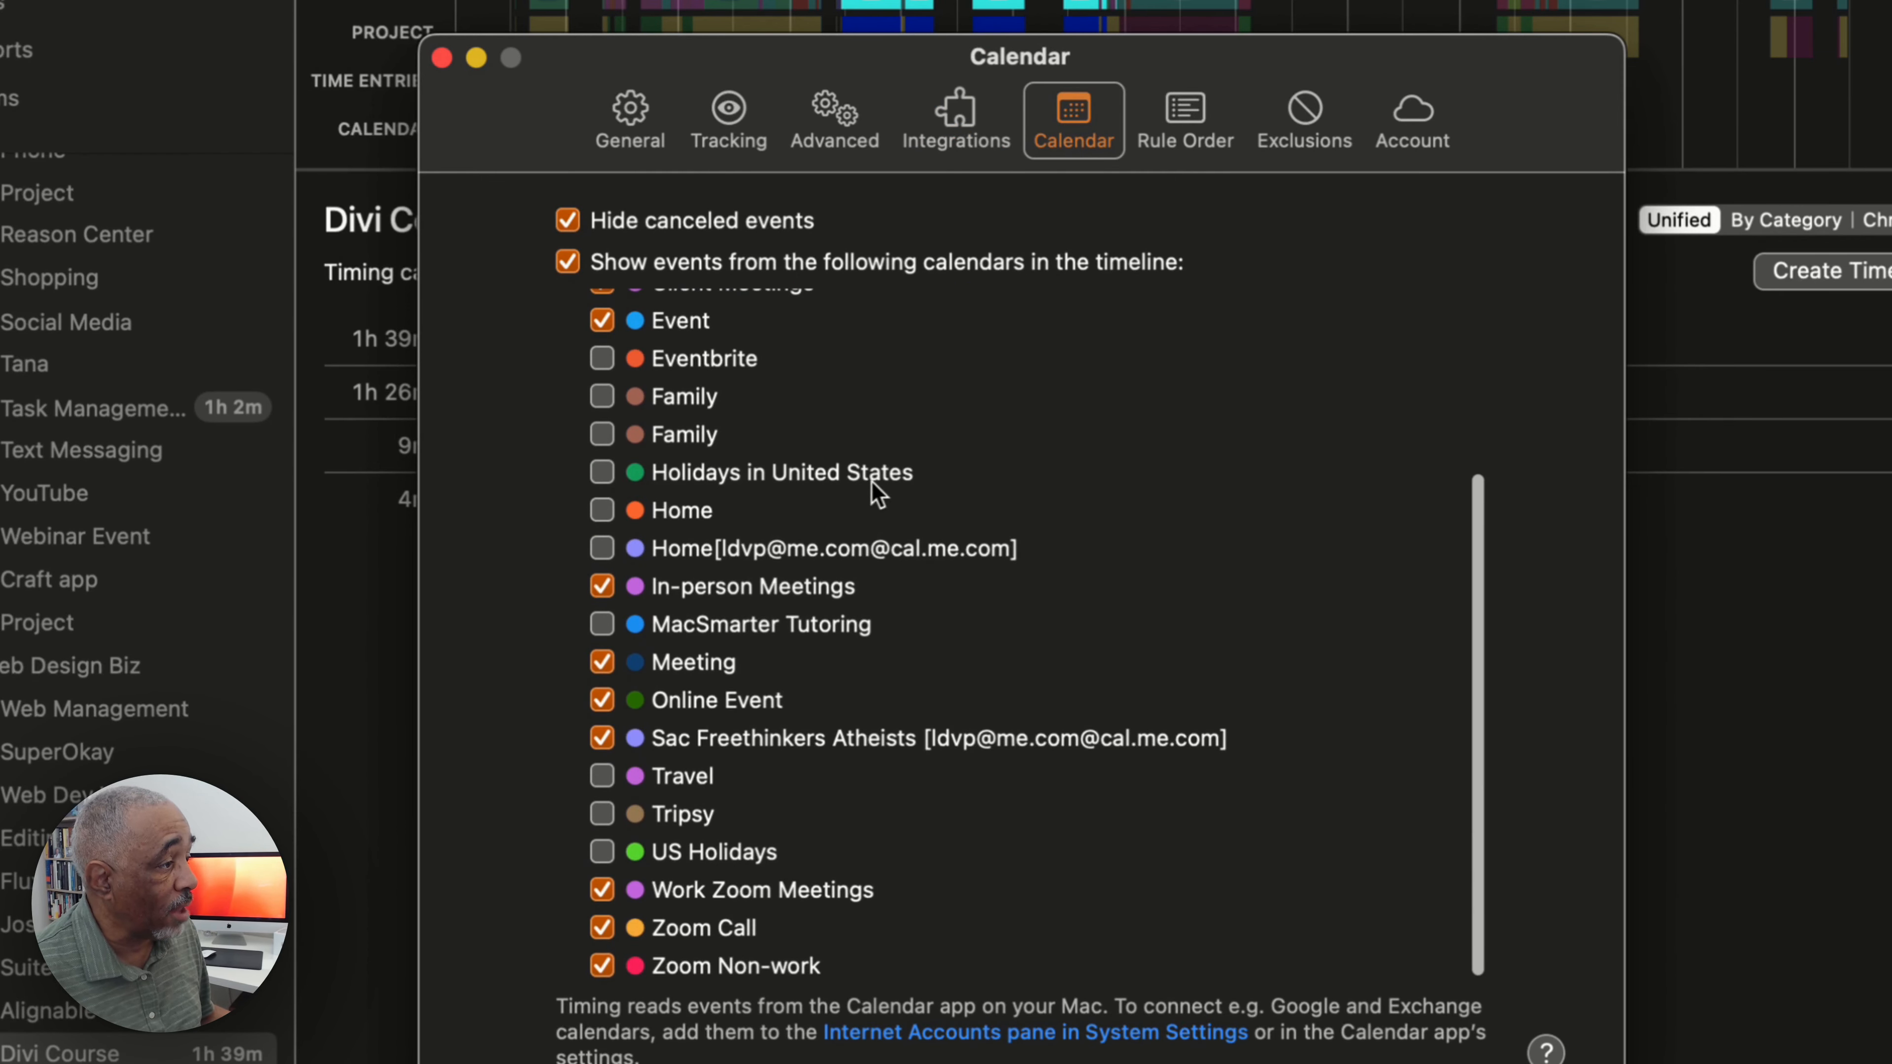
scroll(882, 481, "up", 2)
scroll(882, 481, "down", 2)
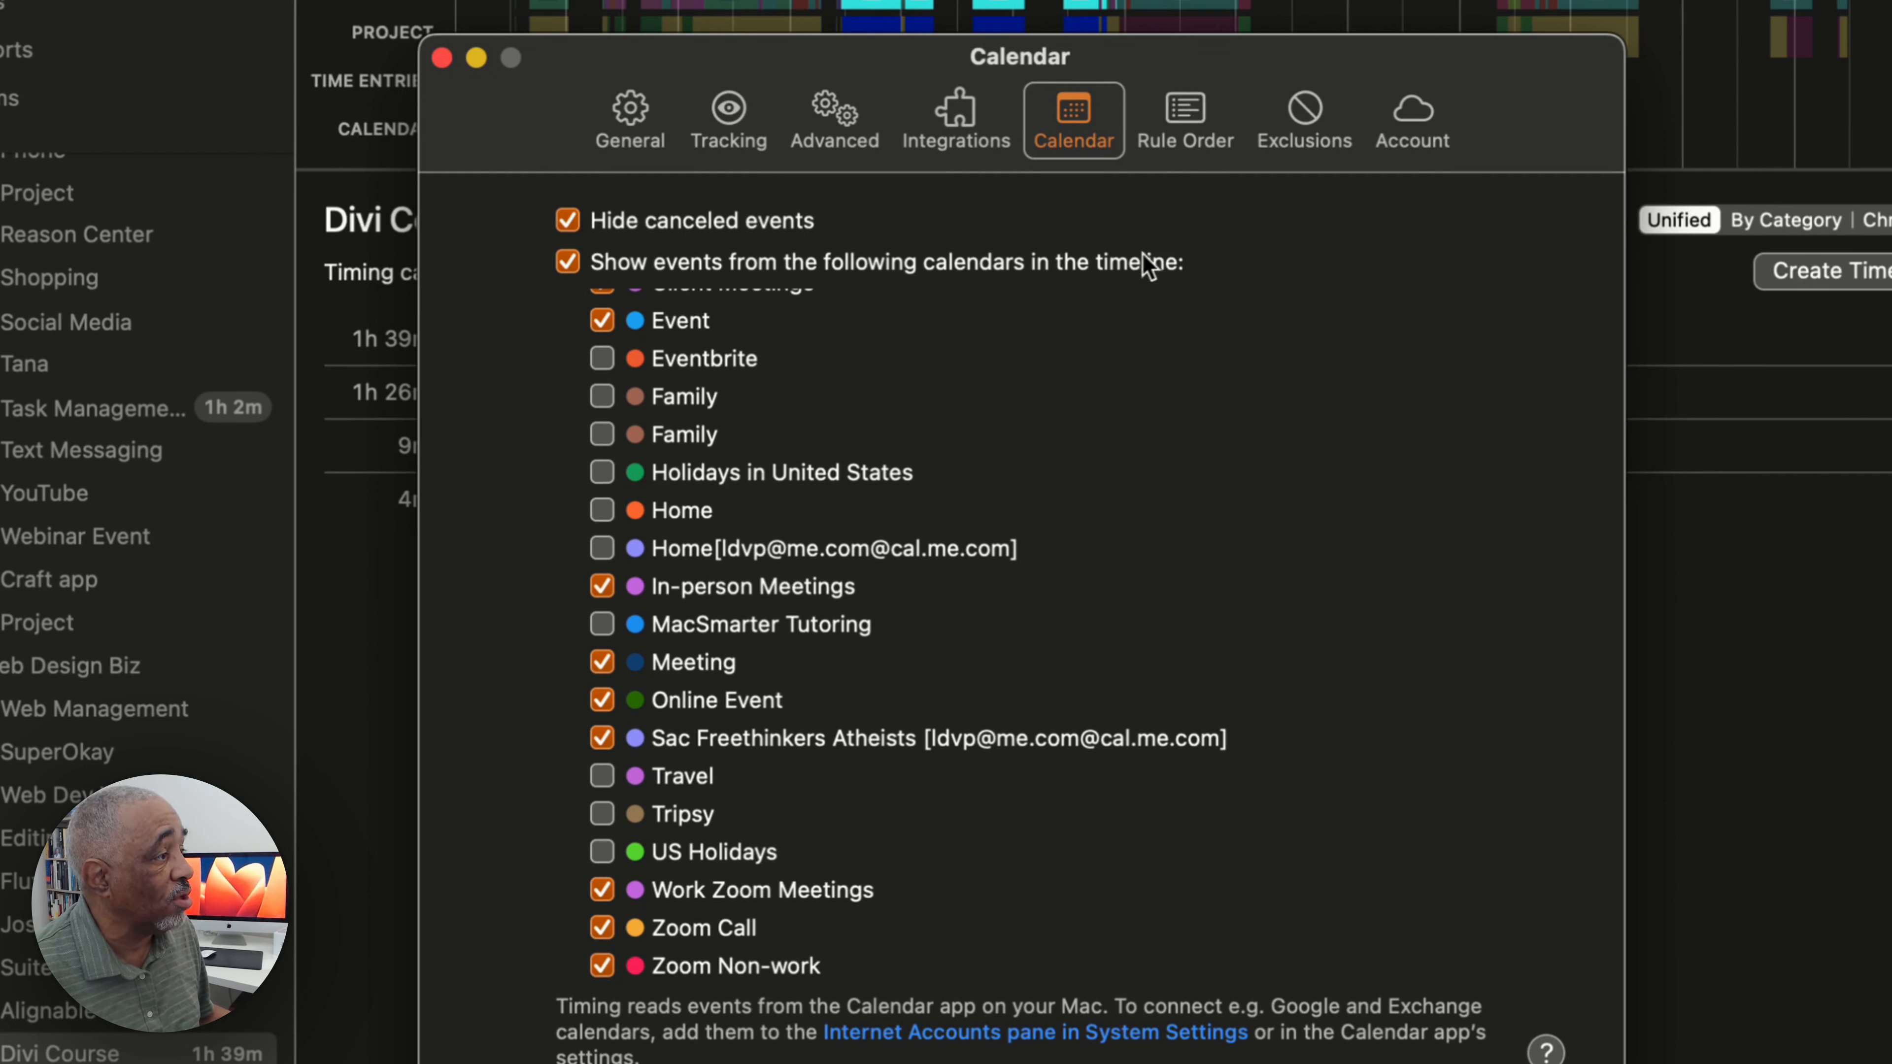
Step: In the rule order, move ARCHIVE directly below Misc Work ▸ YNAB and move the first Misc Work ▸ Project entry farther down
left_click(1187, 113)
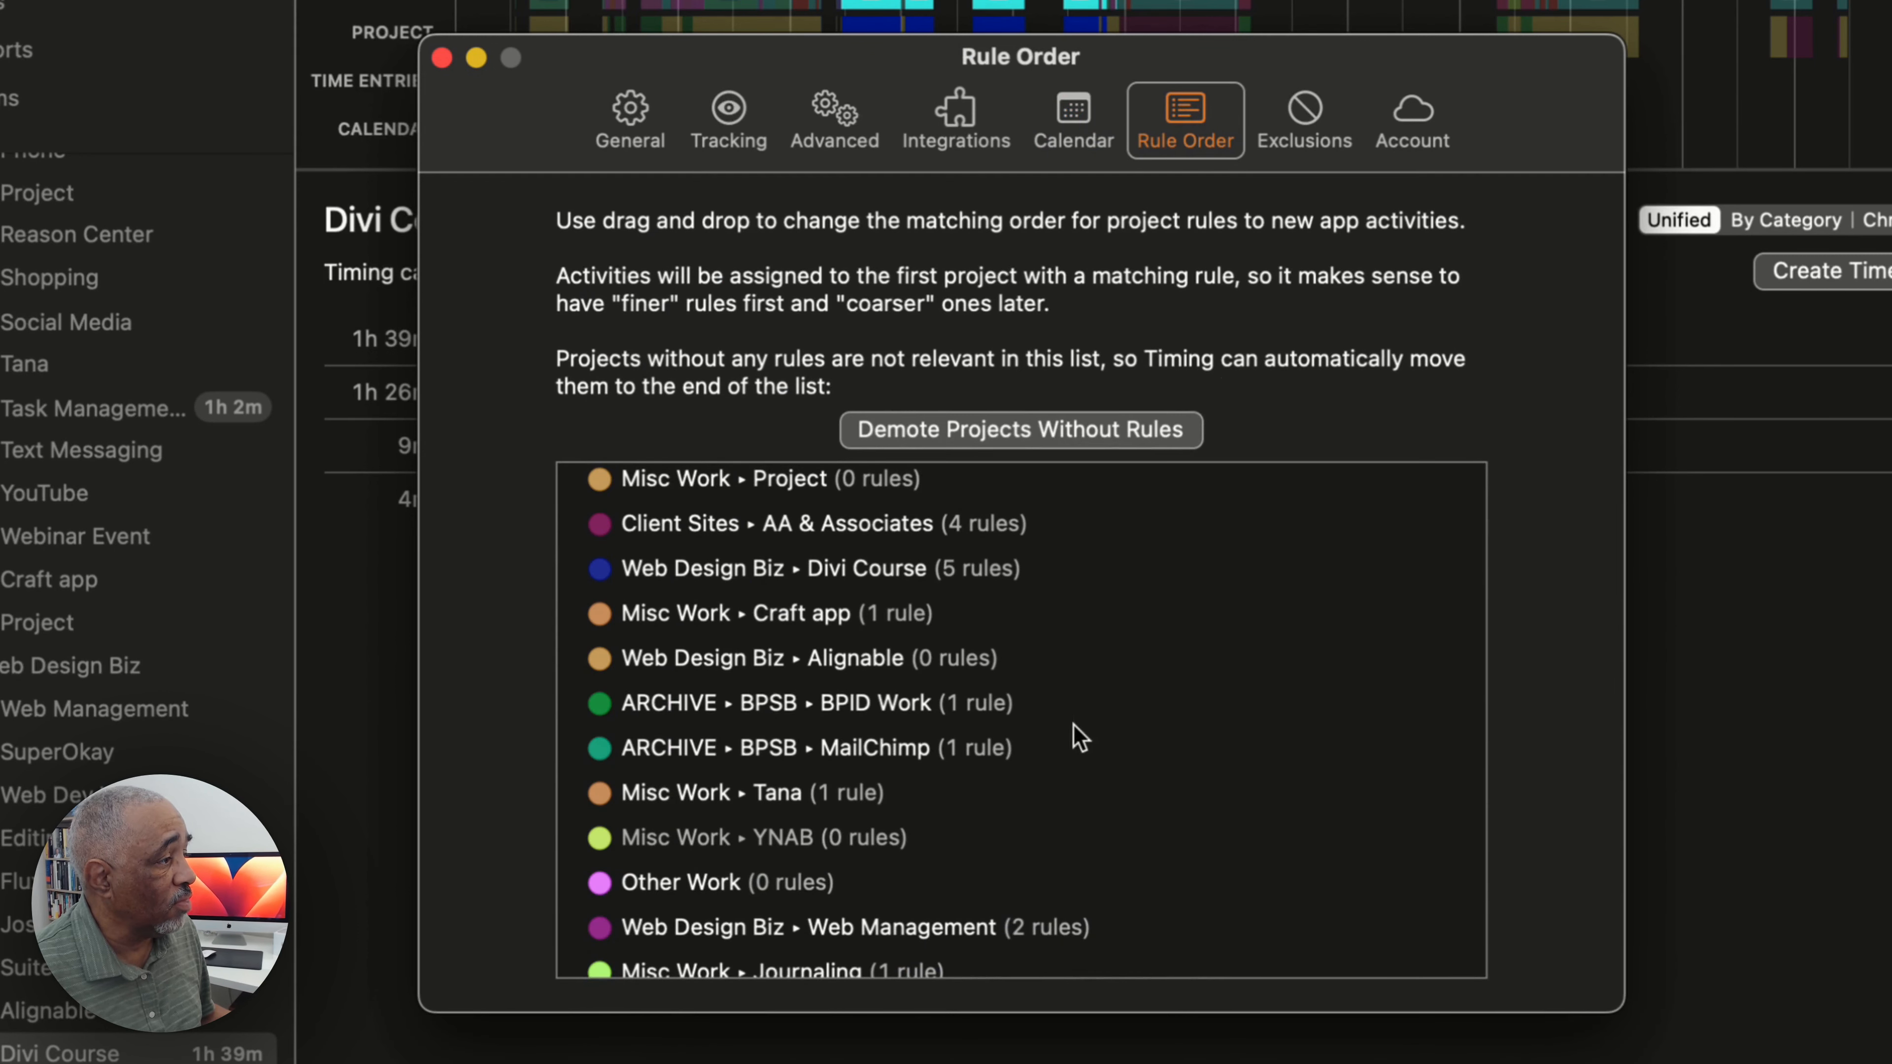
scroll(1125, 627, "up", 2)
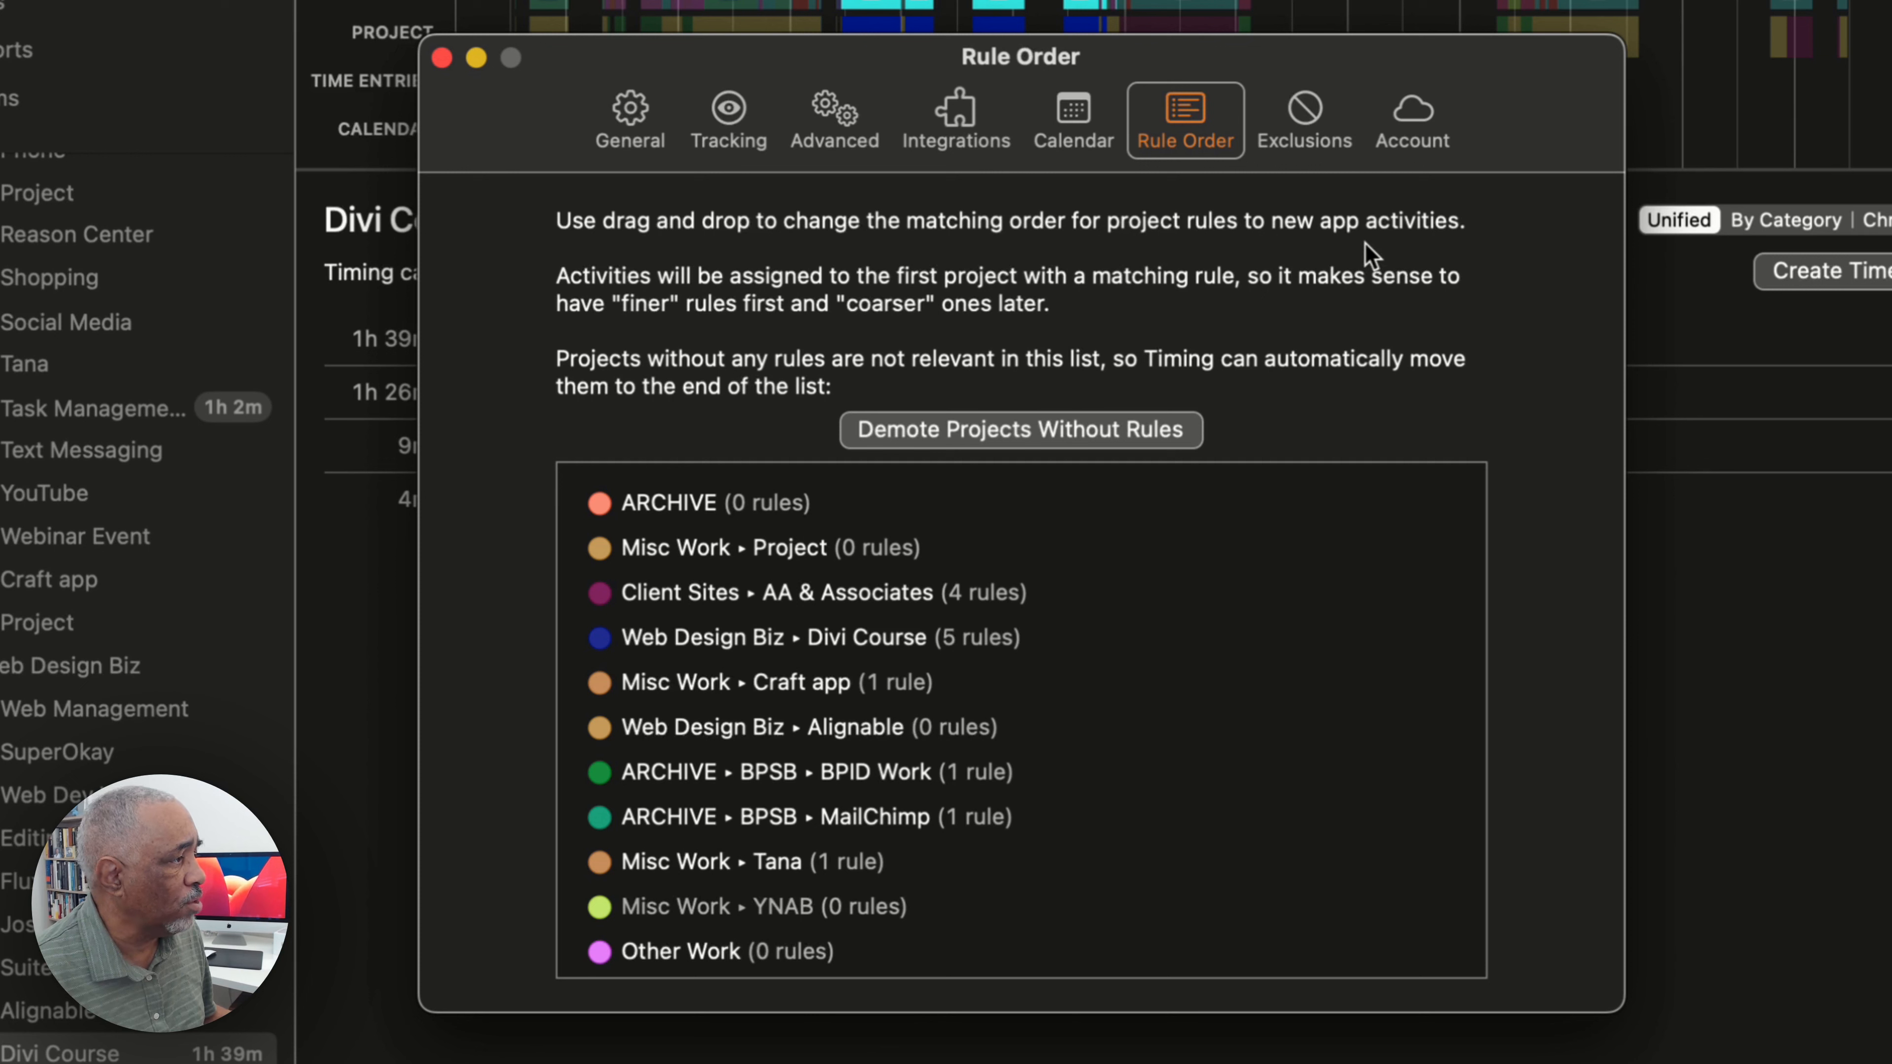
scroll(1150, 582, "down", 1)
scroll(1144, 581, "up", 1)
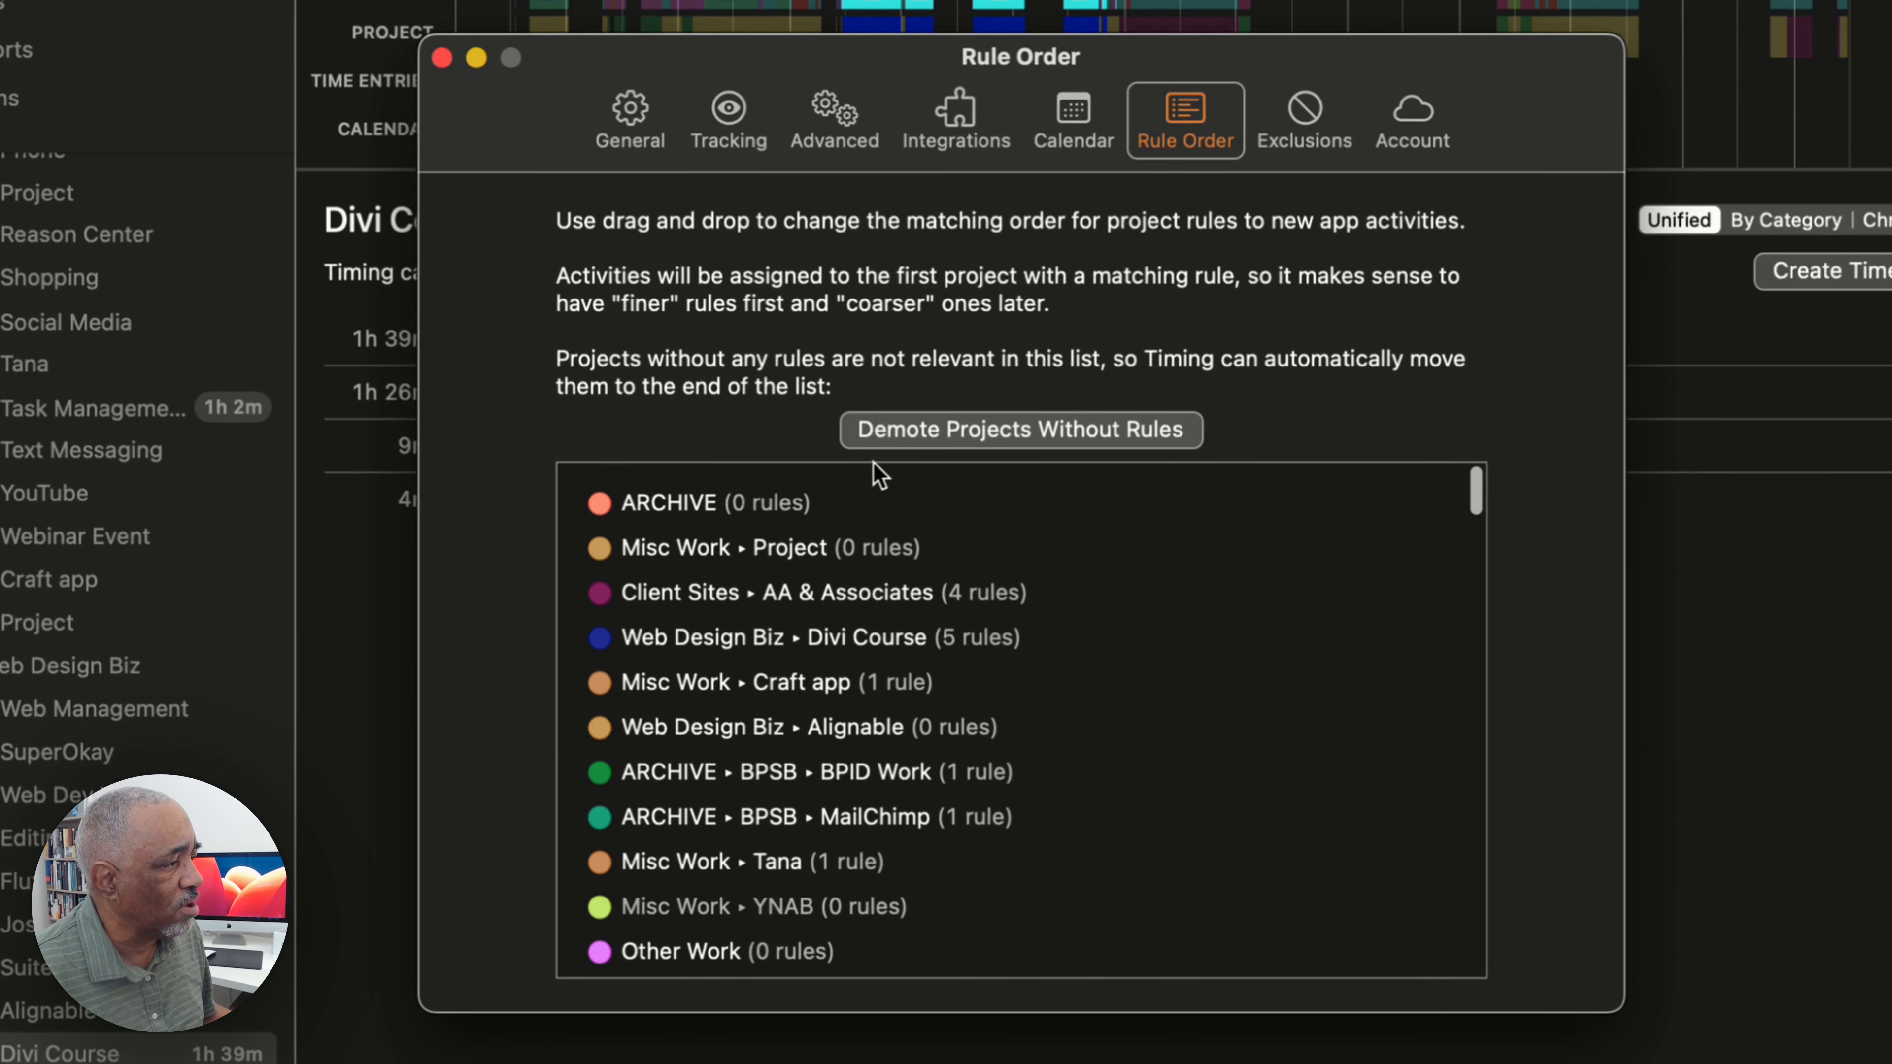
left_click(887, 505)
left_click_drag(886, 507, 838, 924)
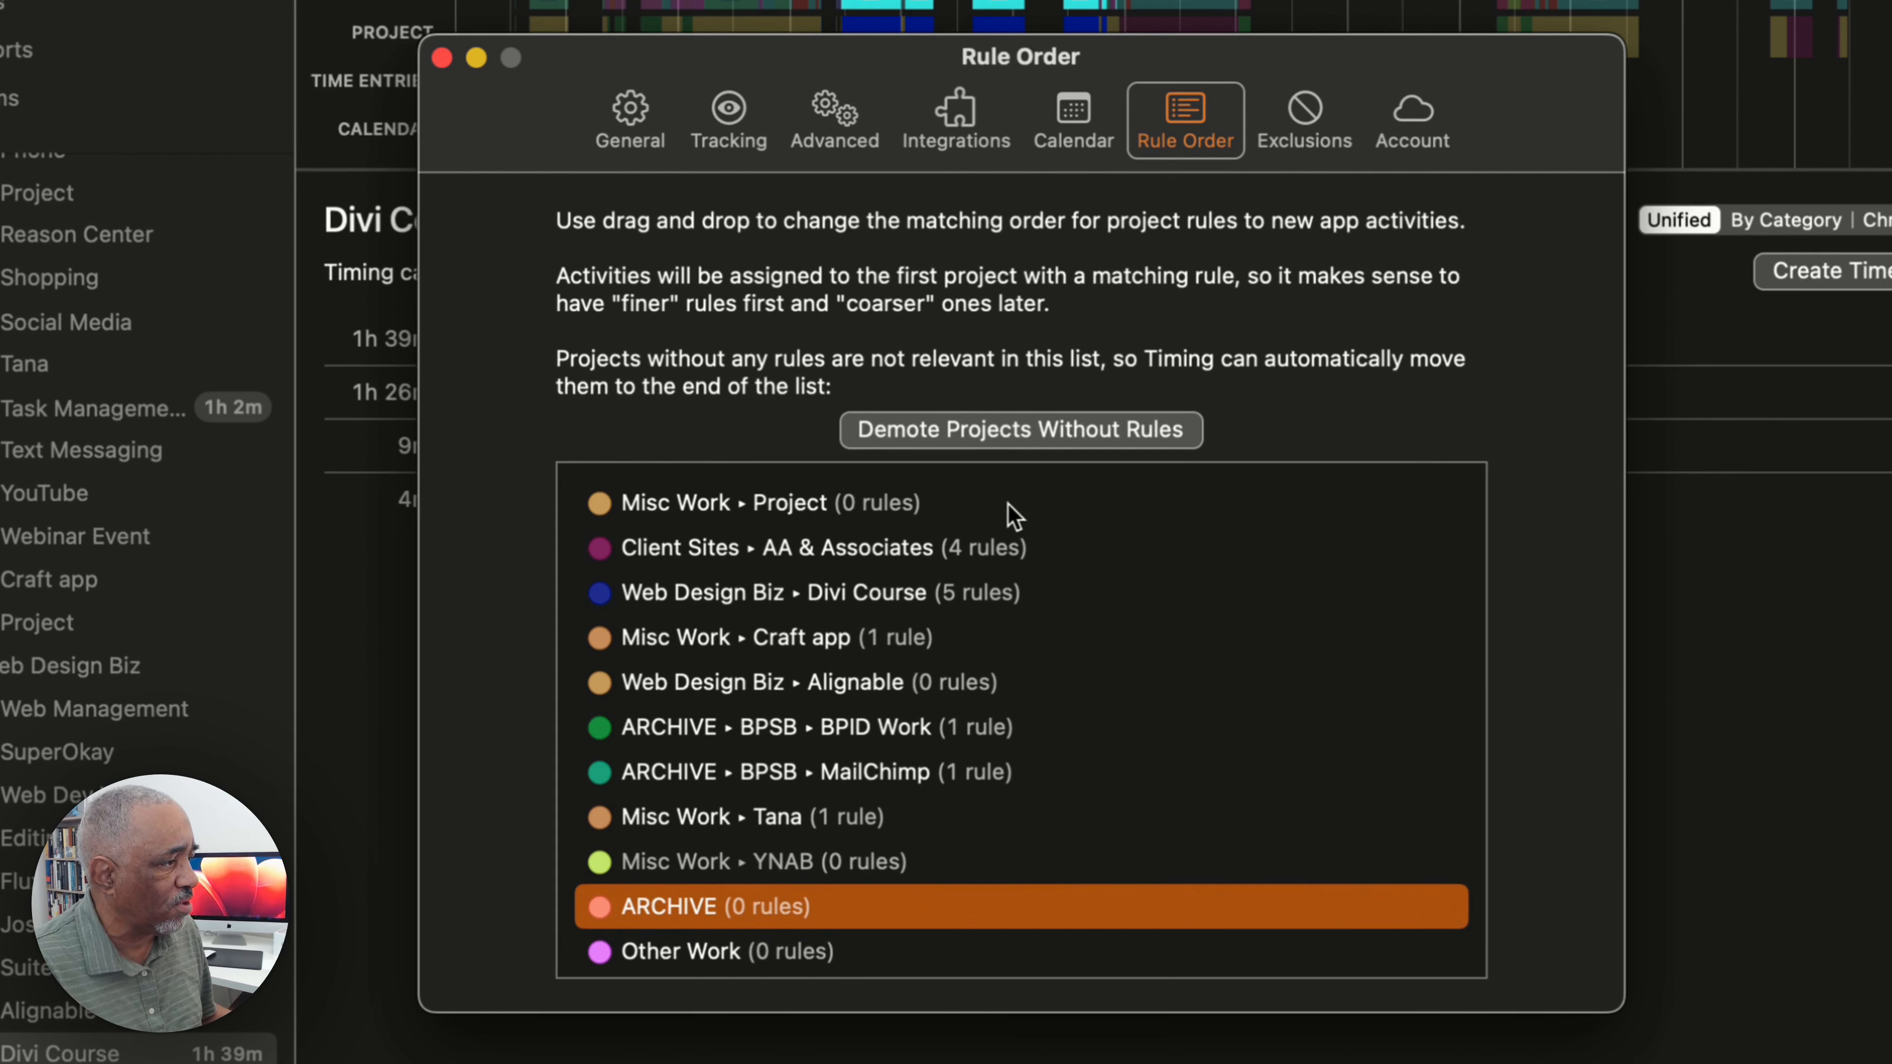
left_click(1021, 515)
left_click_drag(1020, 514, 991, 912)
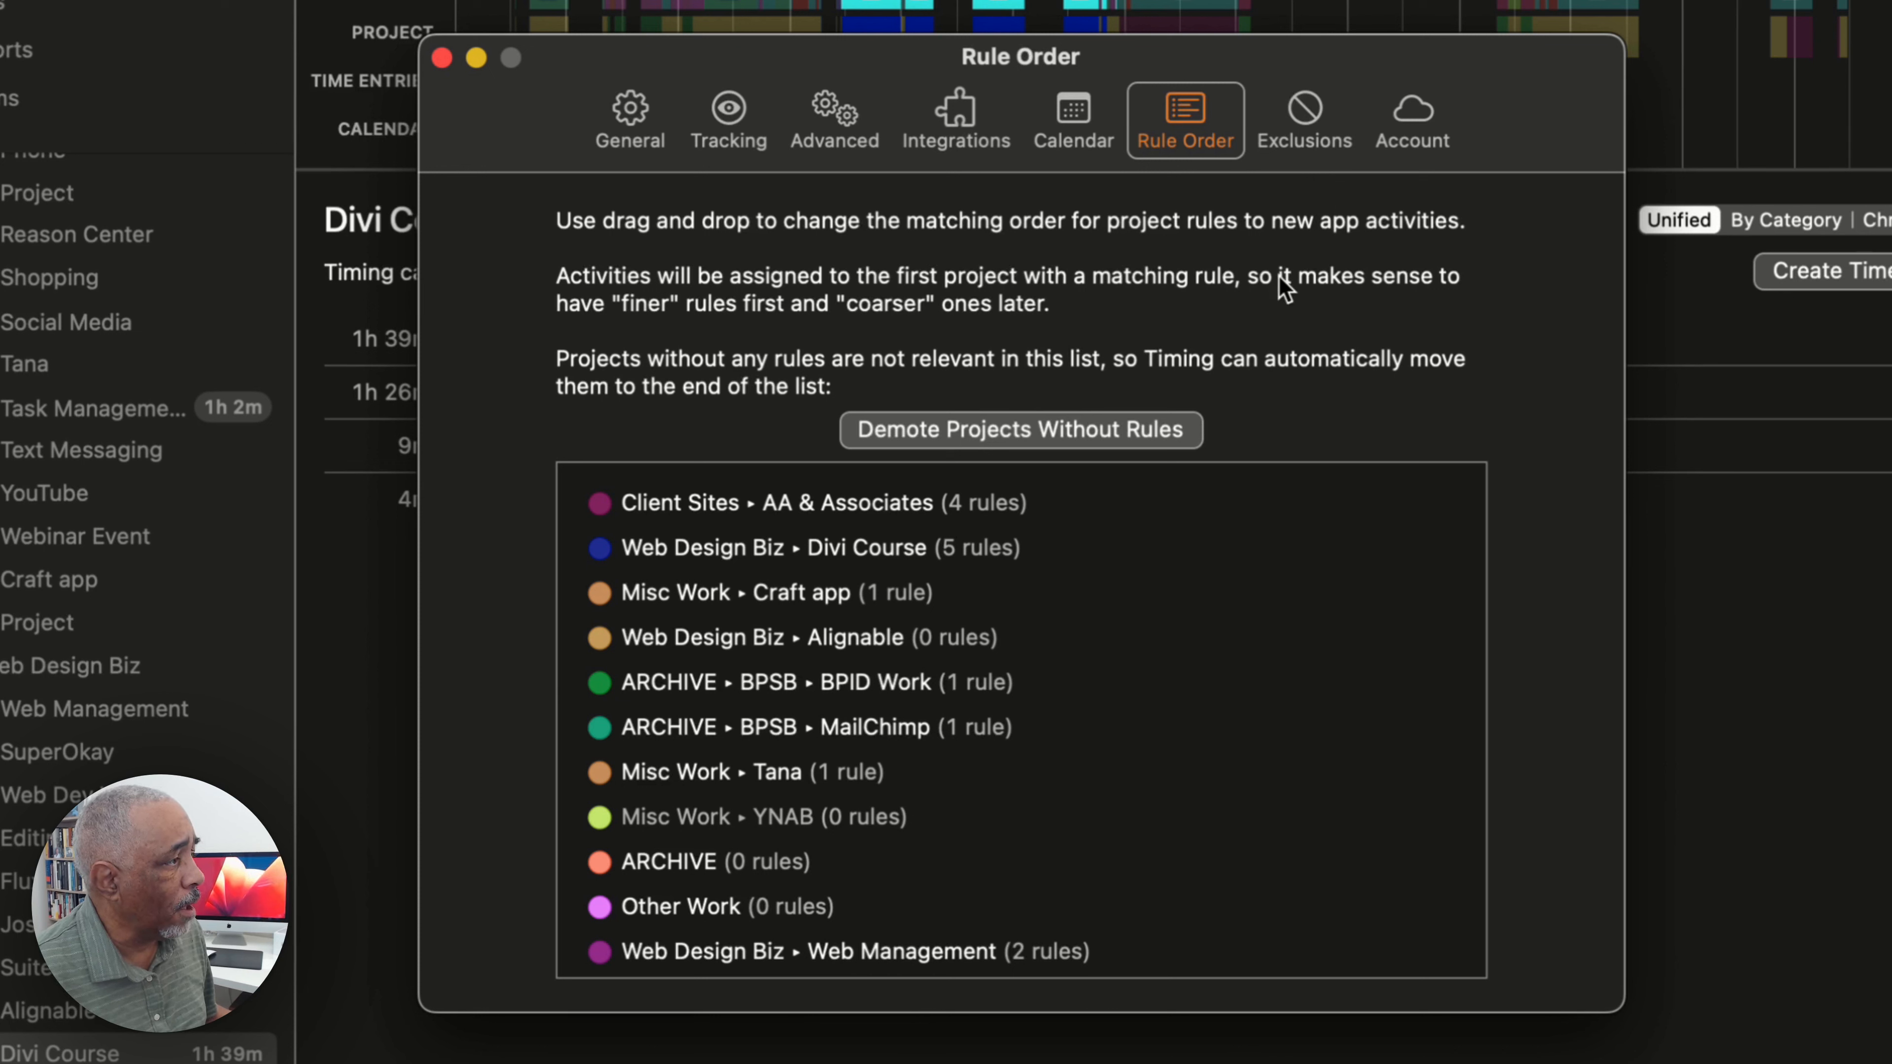
Step: Review the Exclusions and Account settings, return to the General settings, and close the settings window
left_click(1305, 115)
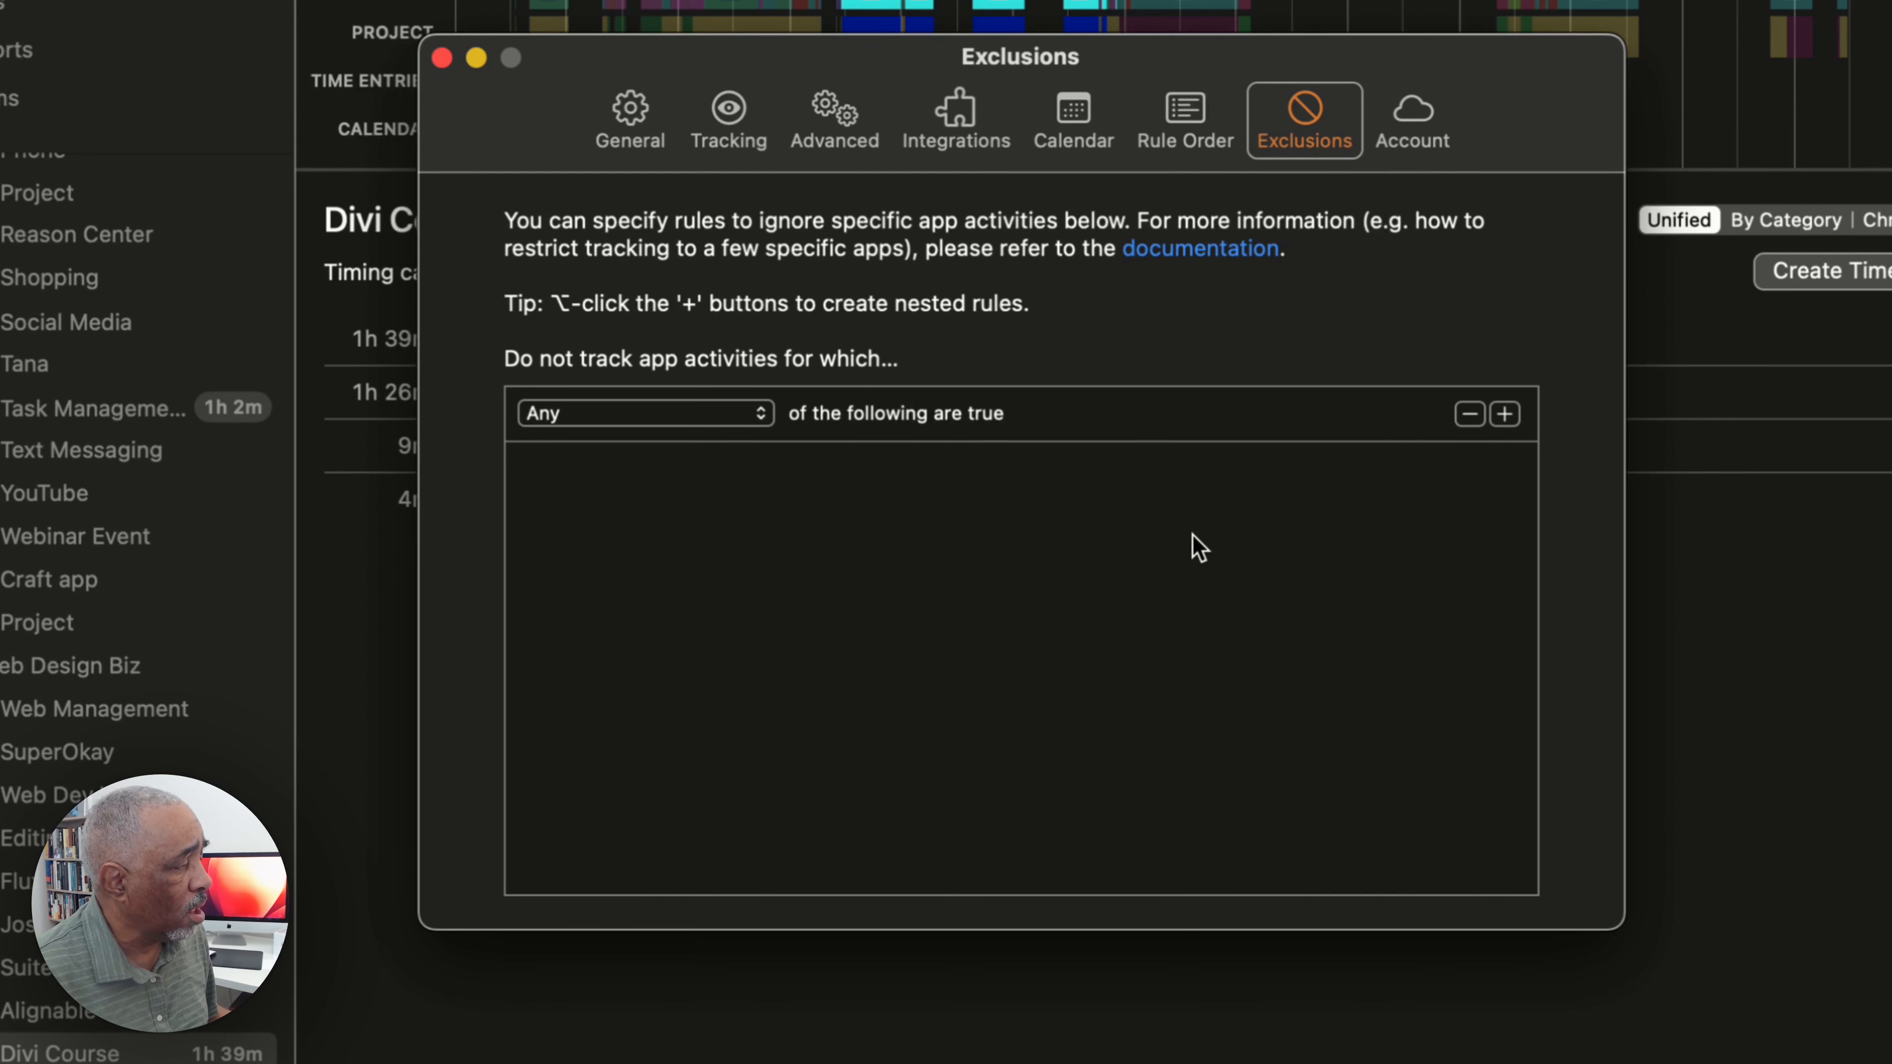
left_click(1404, 120)
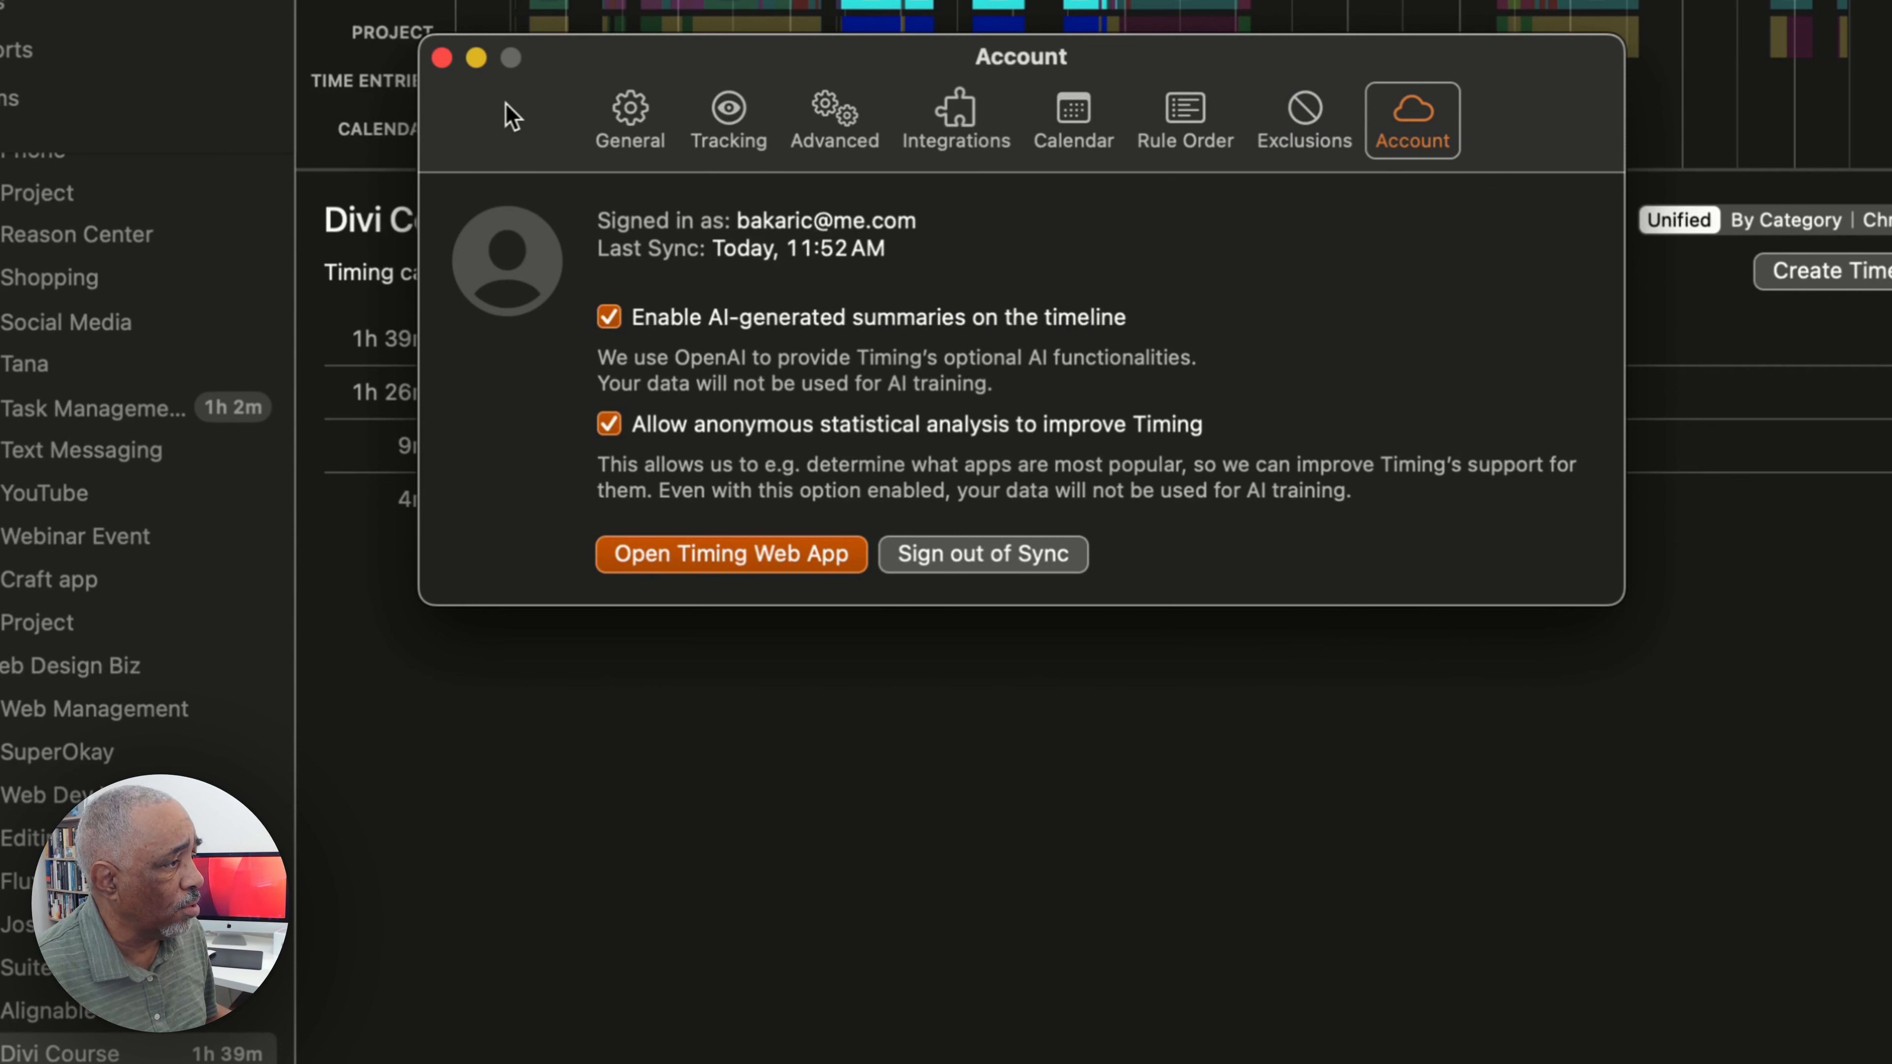
left_click(628, 114)
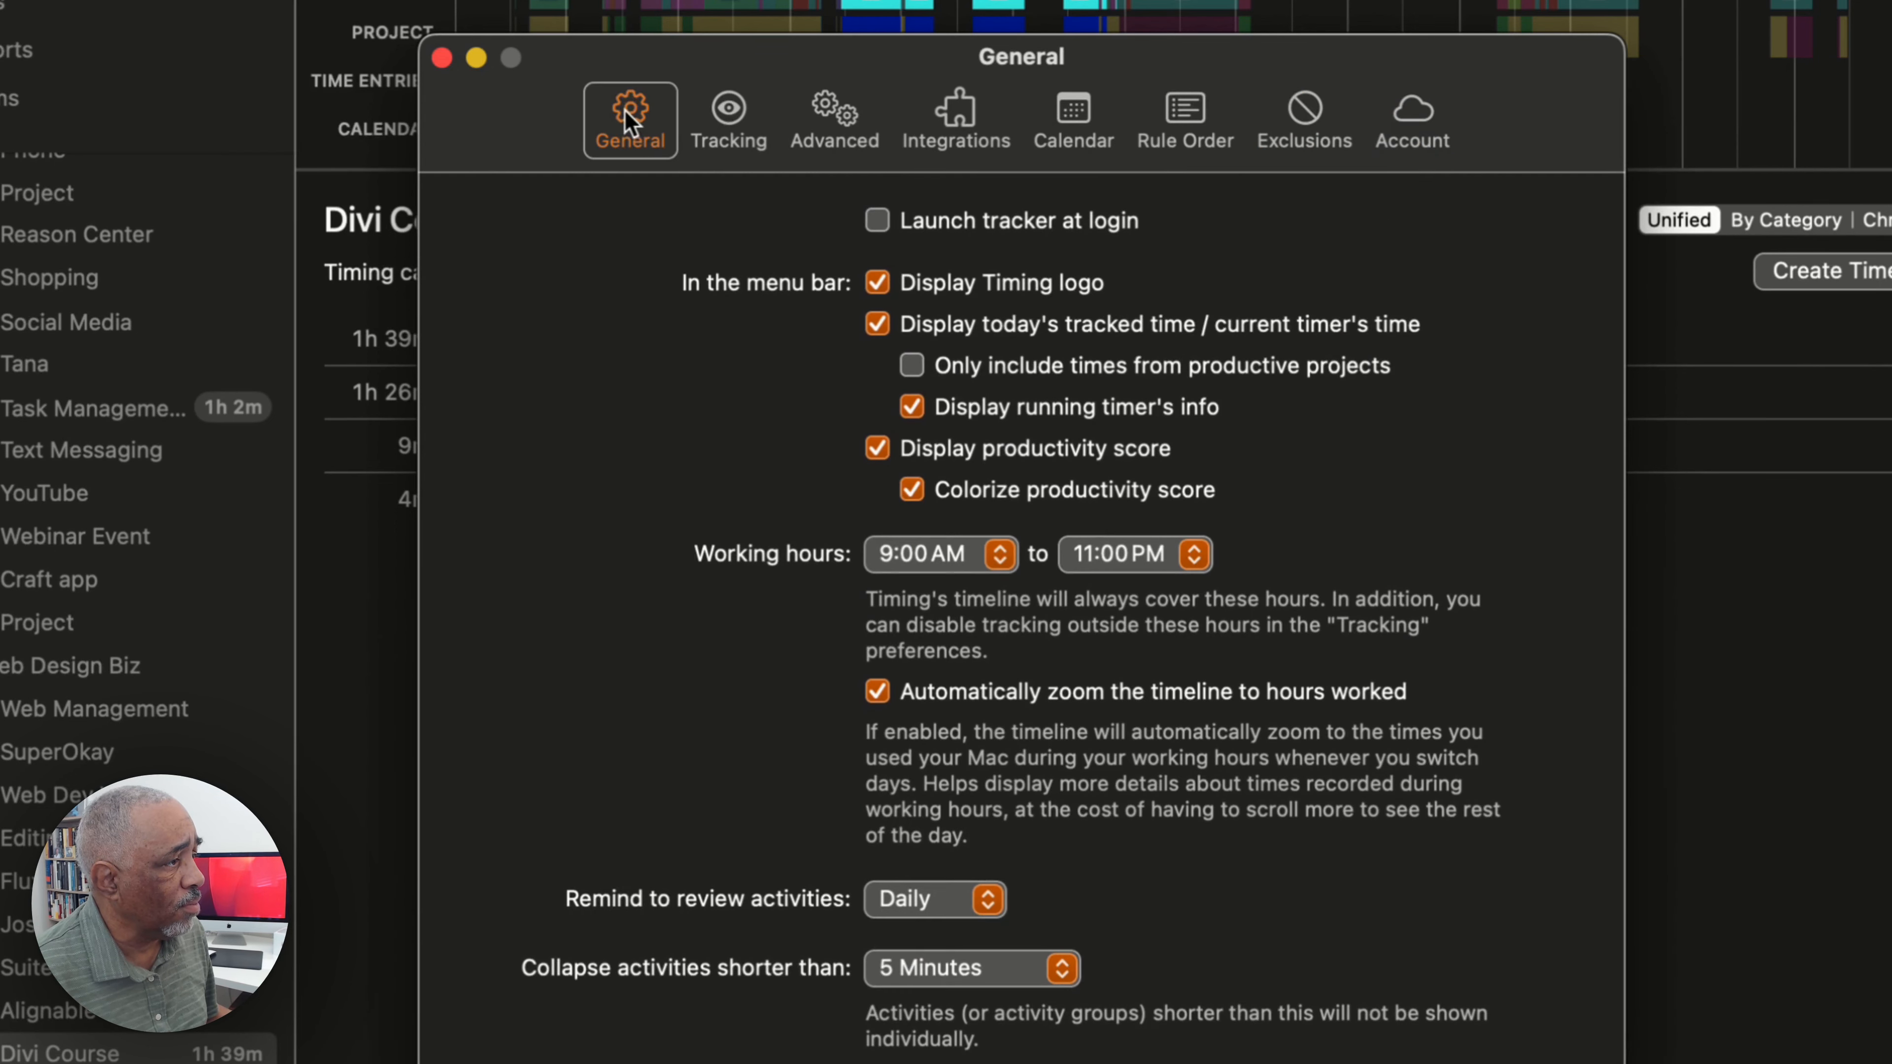
left_click(442, 57)
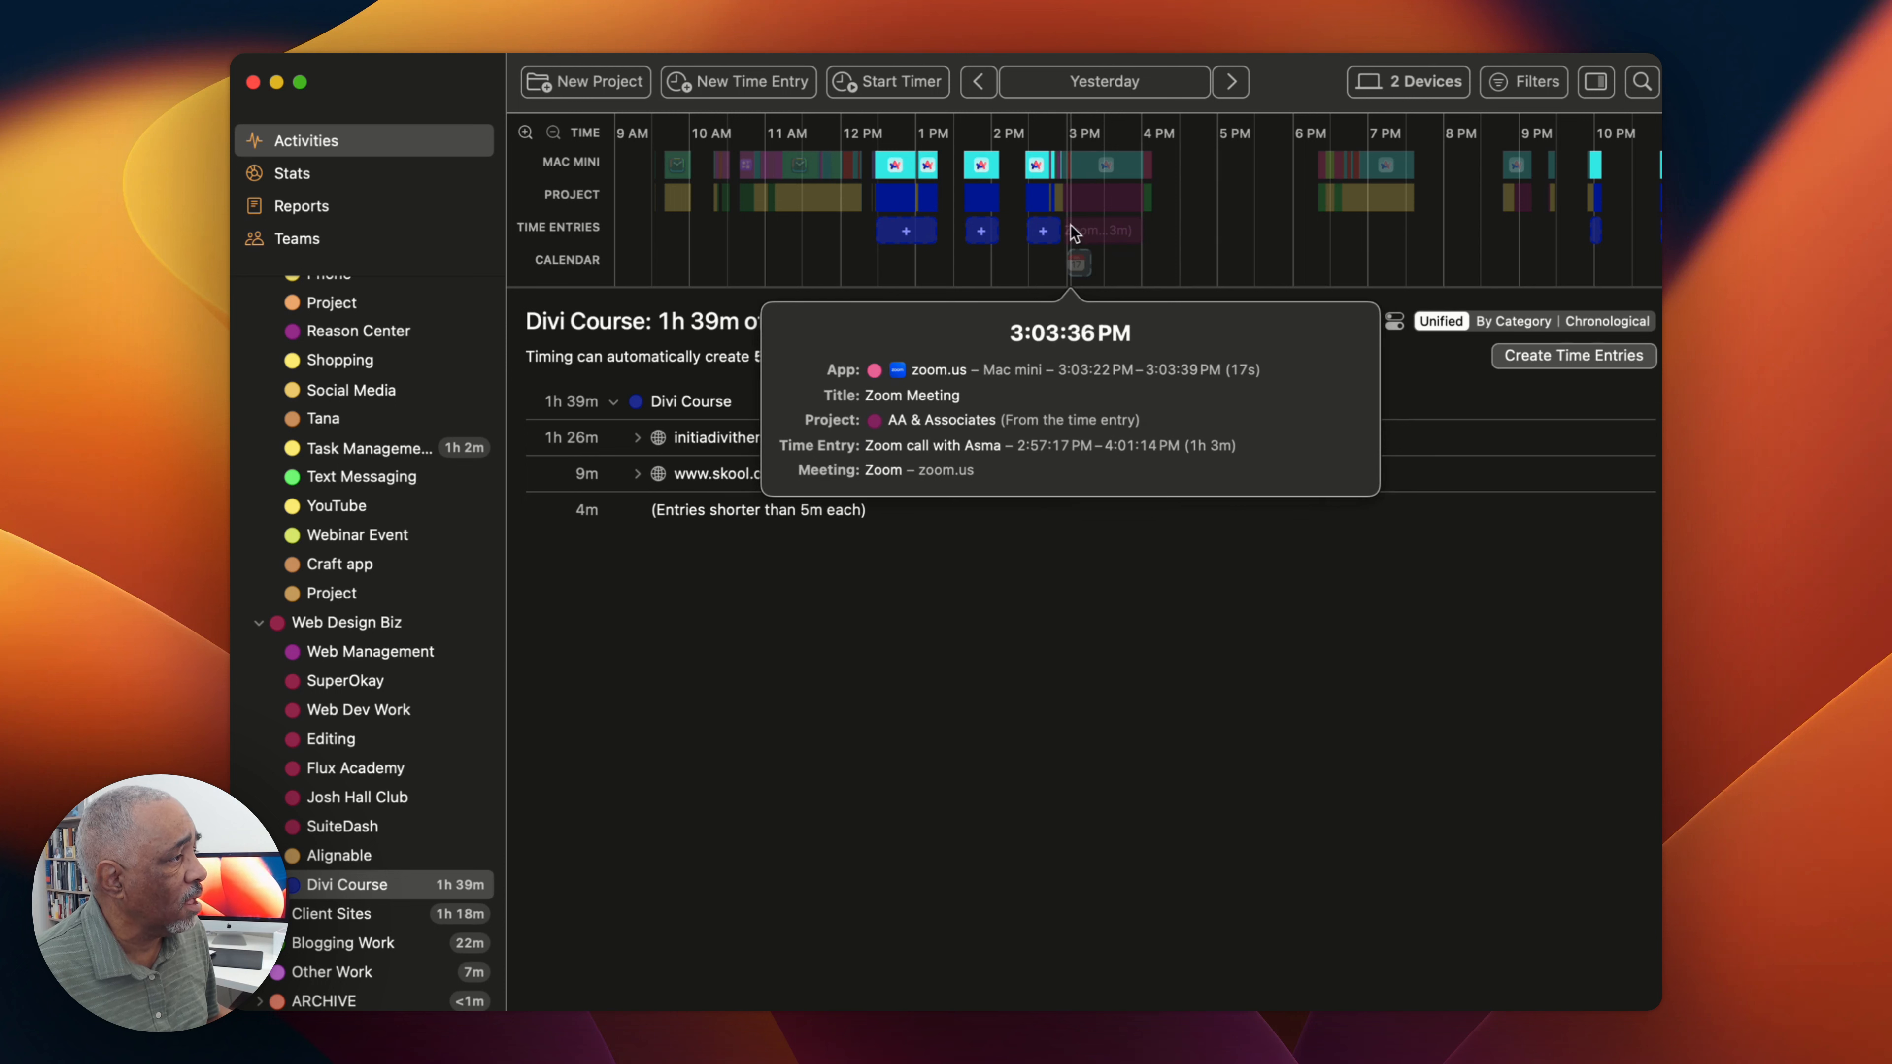
Step: Inspect the AA & Associates Zoom call time entry on yesterday's timeline and close its editor without saving
left_click(1082, 242)
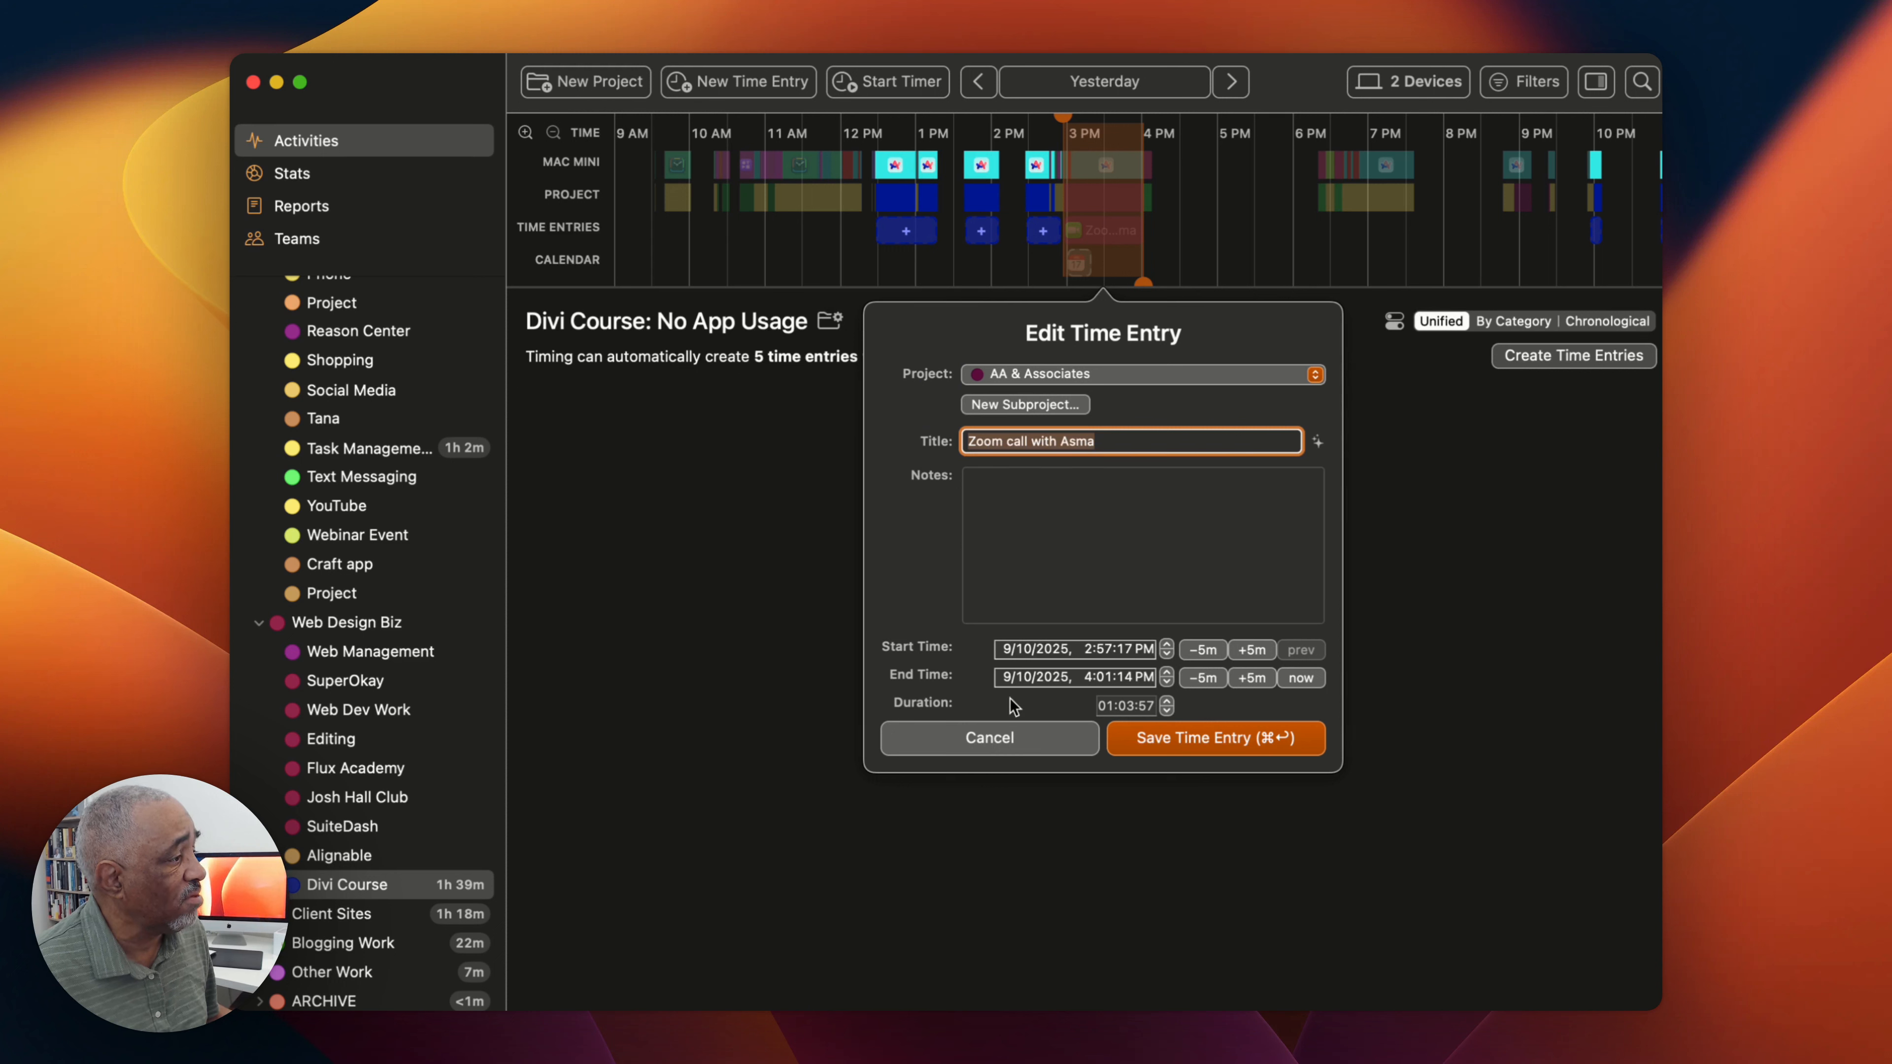
left_click(1009, 737)
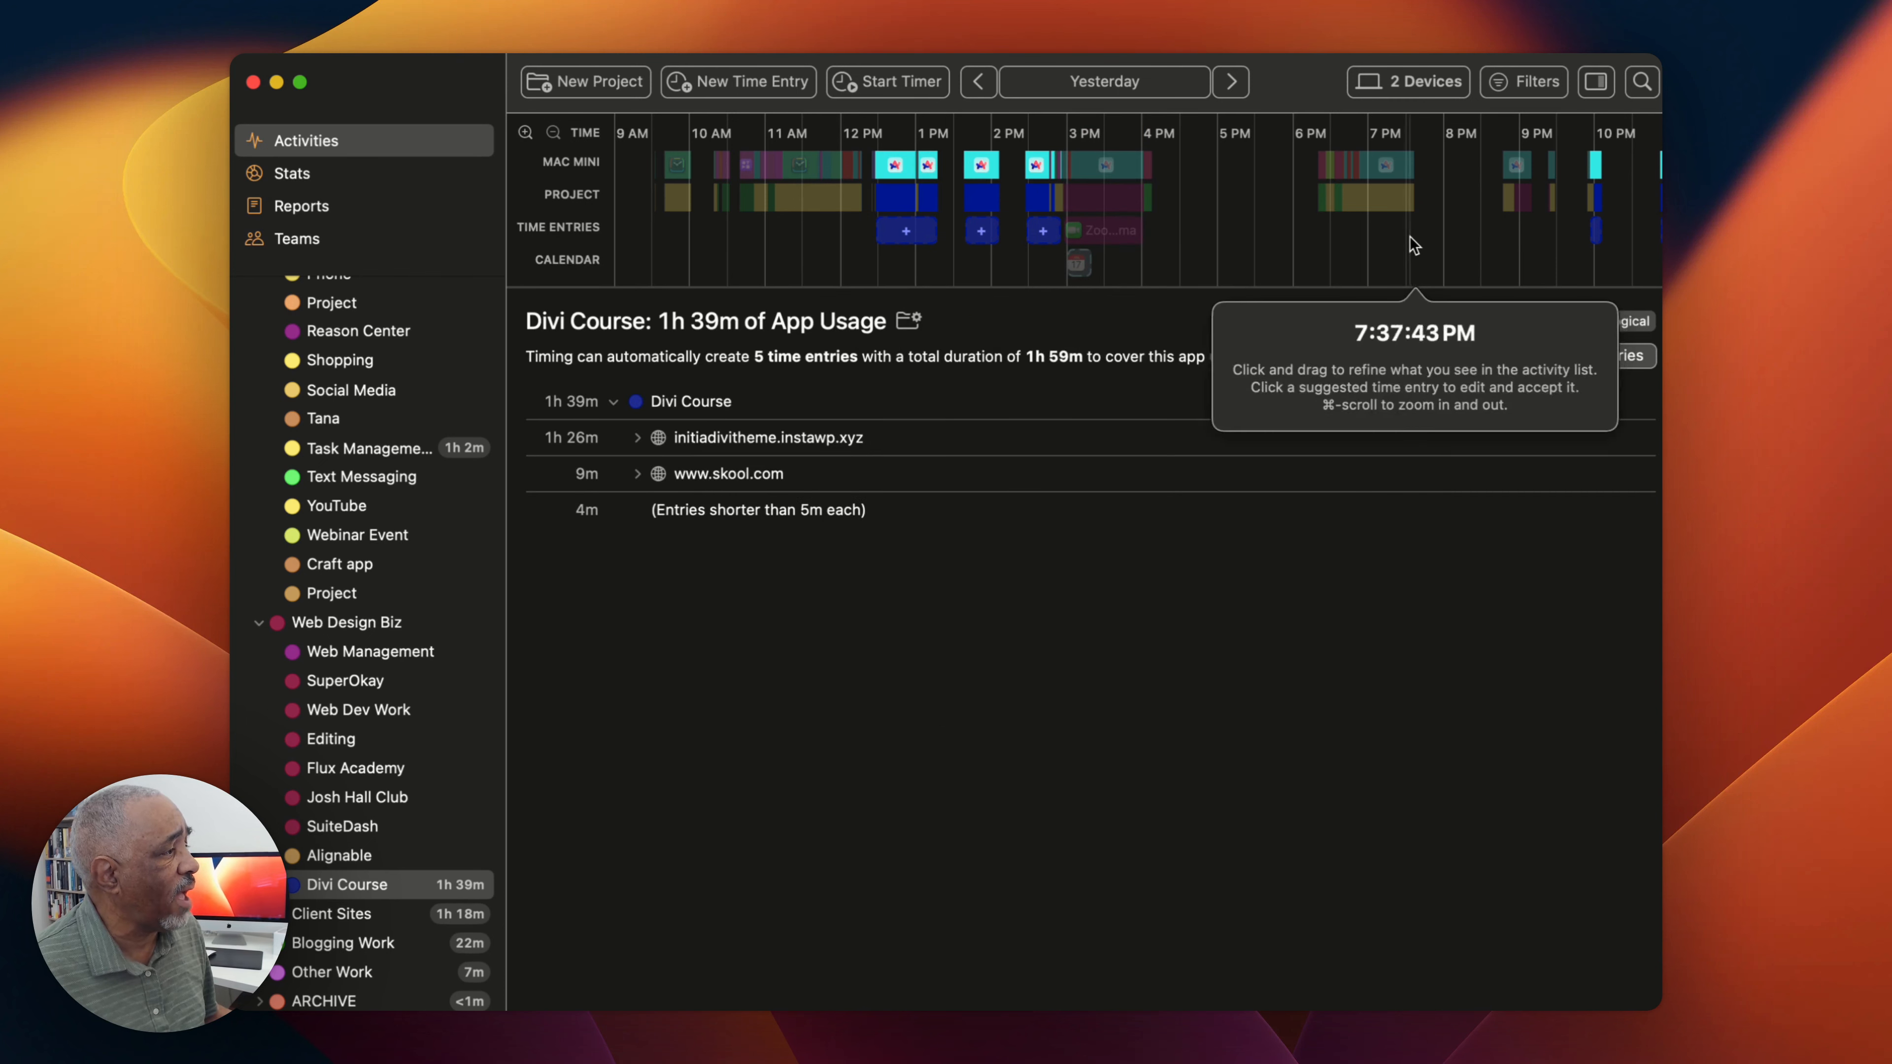